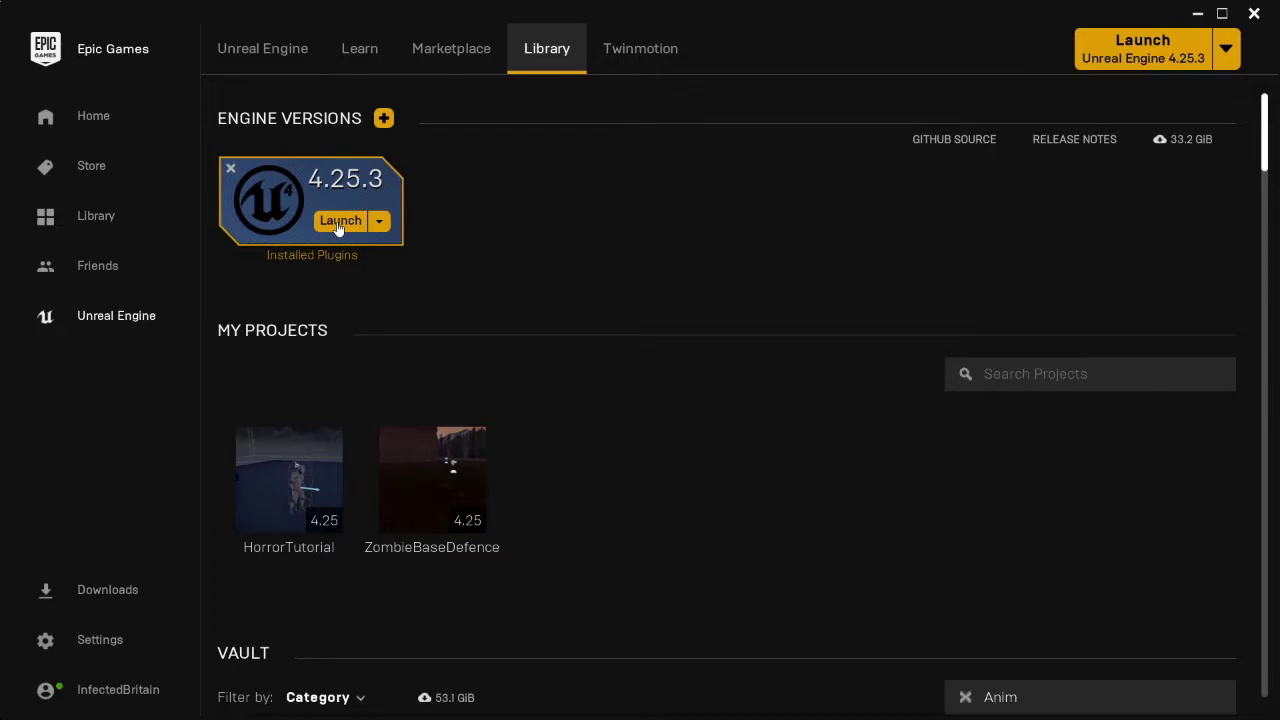
Step: Launch Unreal Engine 4.25.3 and choose the Games category for a new project
left_click(338, 223)
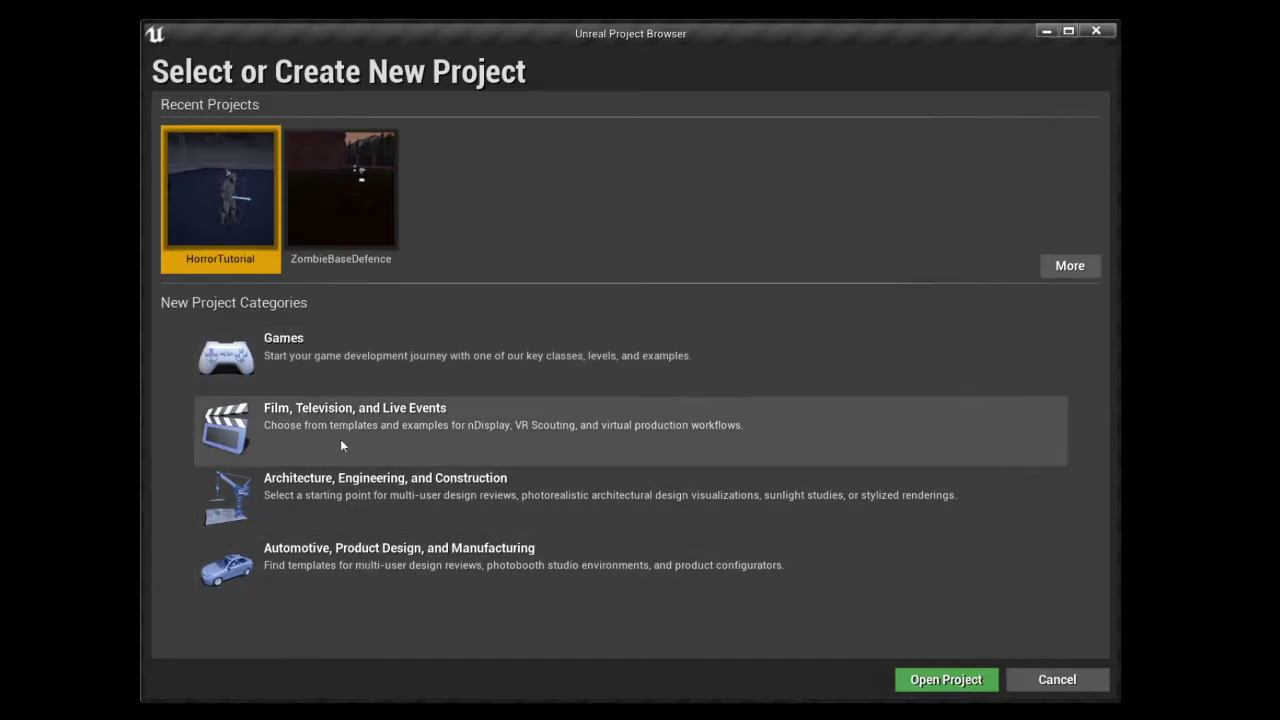
left_click(326, 351)
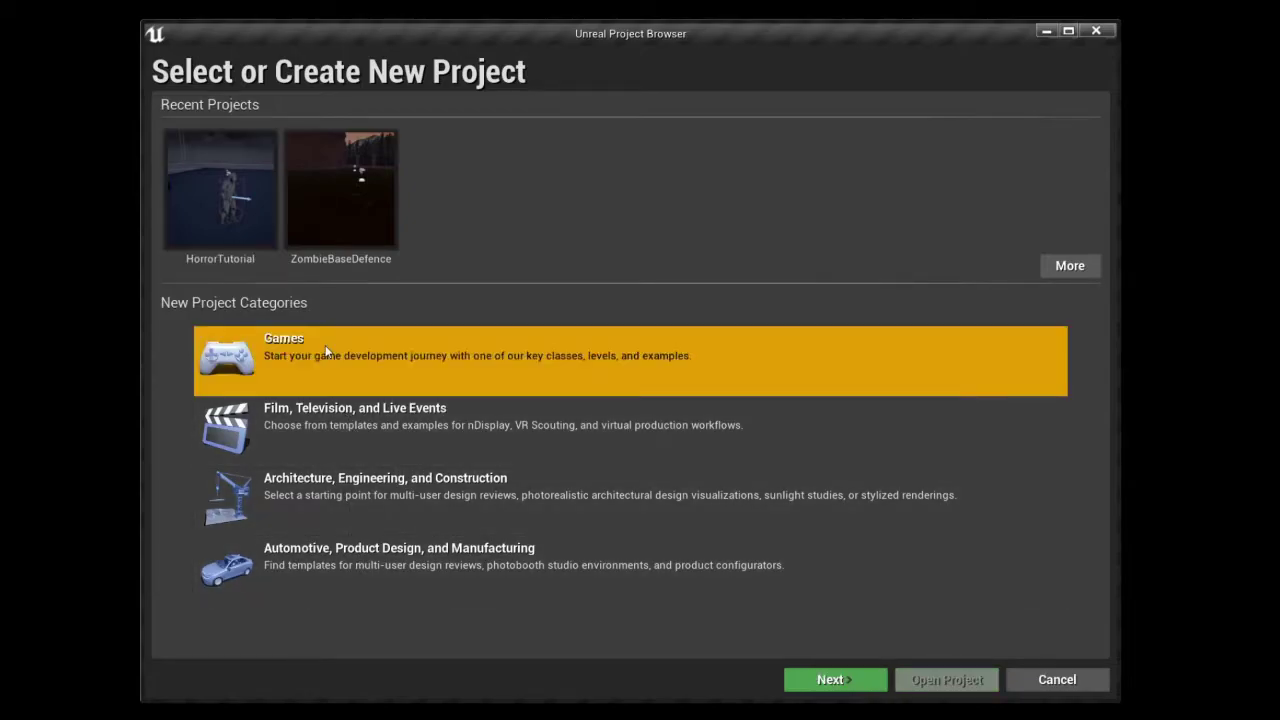
left_click(830, 679)
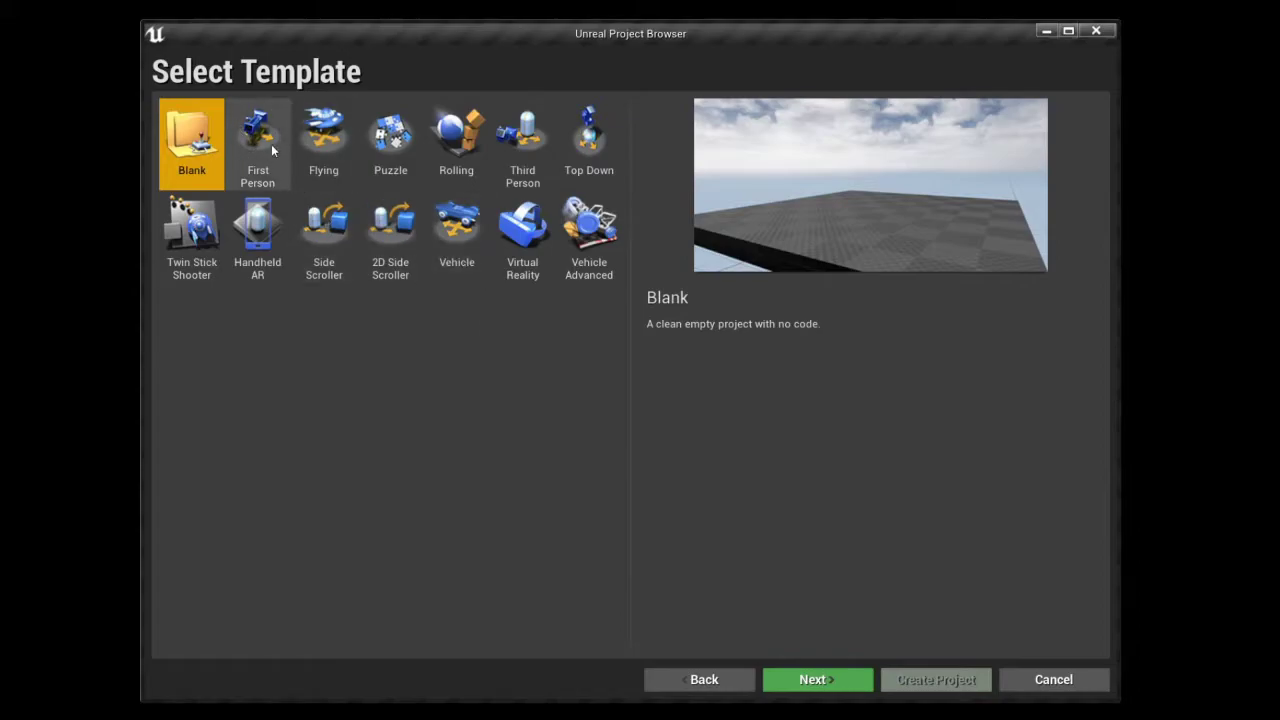
Step: Compare the First Person and Third Person templates, and continue with Third Person as the project's template
left_click(523, 137)
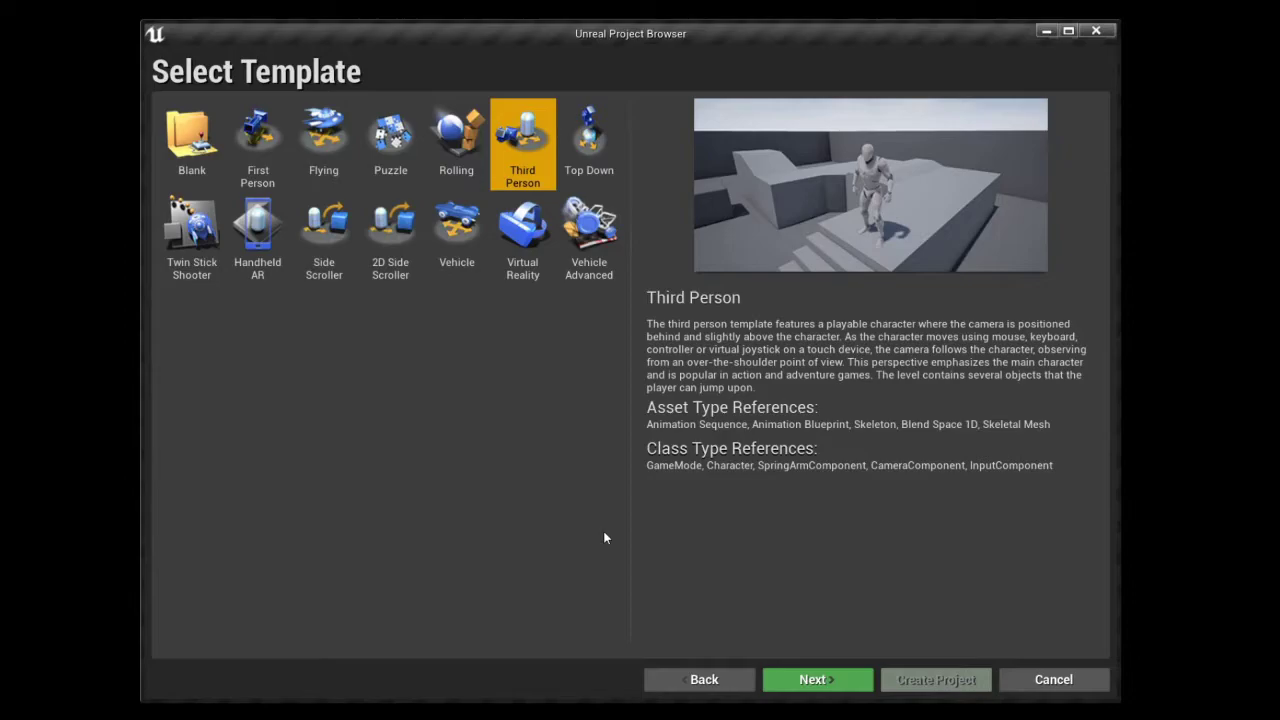
left_click(250, 145)
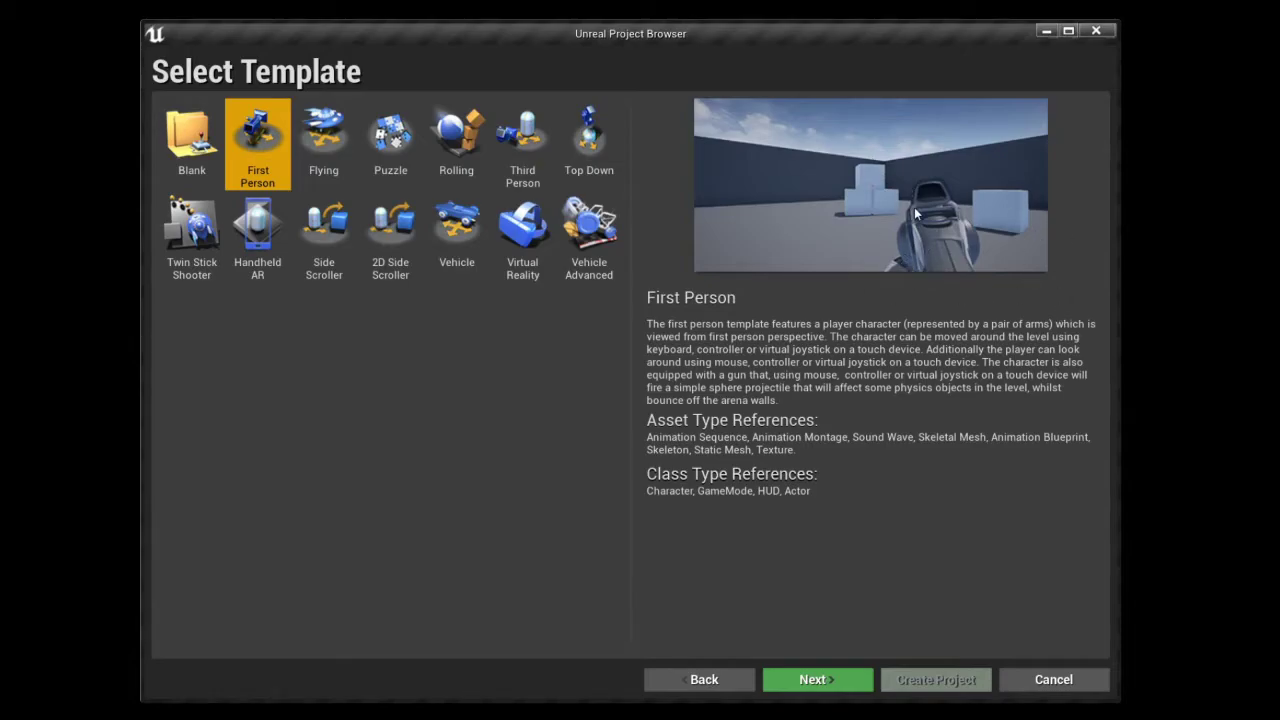
left_click(523, 141)
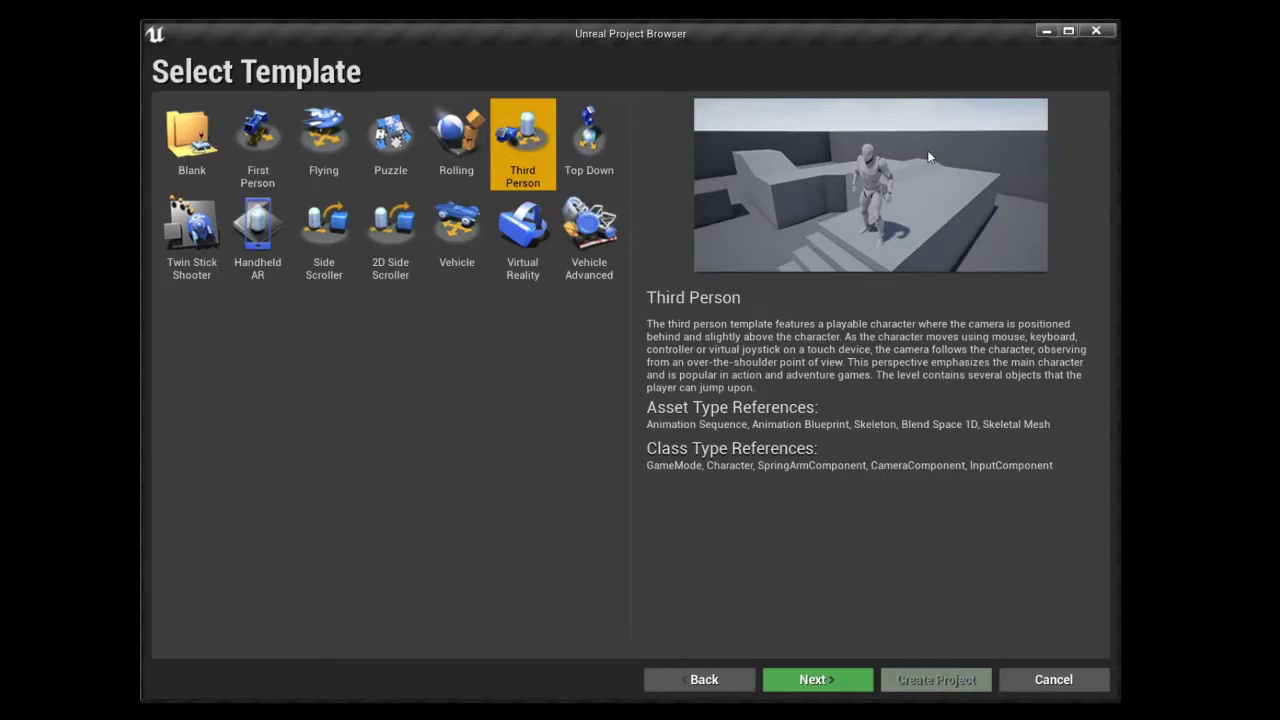
left_click(810, 684)
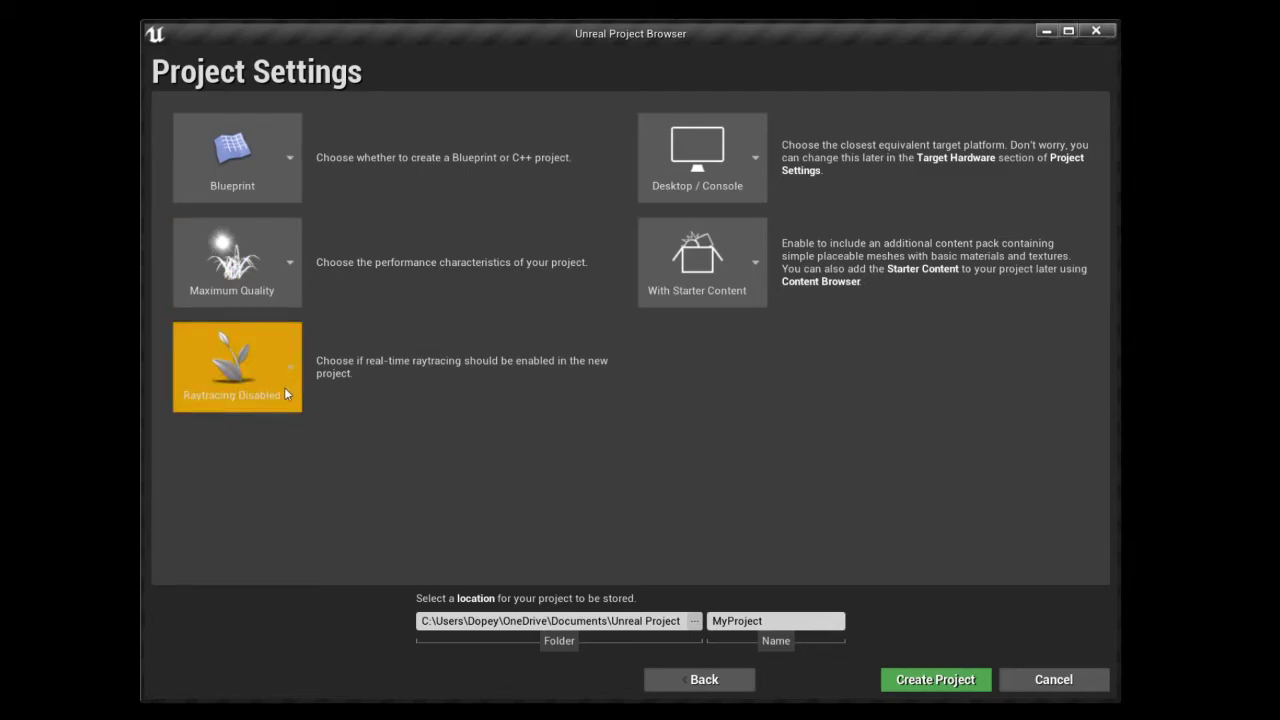
Step: Create the project under the name HorrorTutorial2 with raytracing enabled
left_click(274, 557)
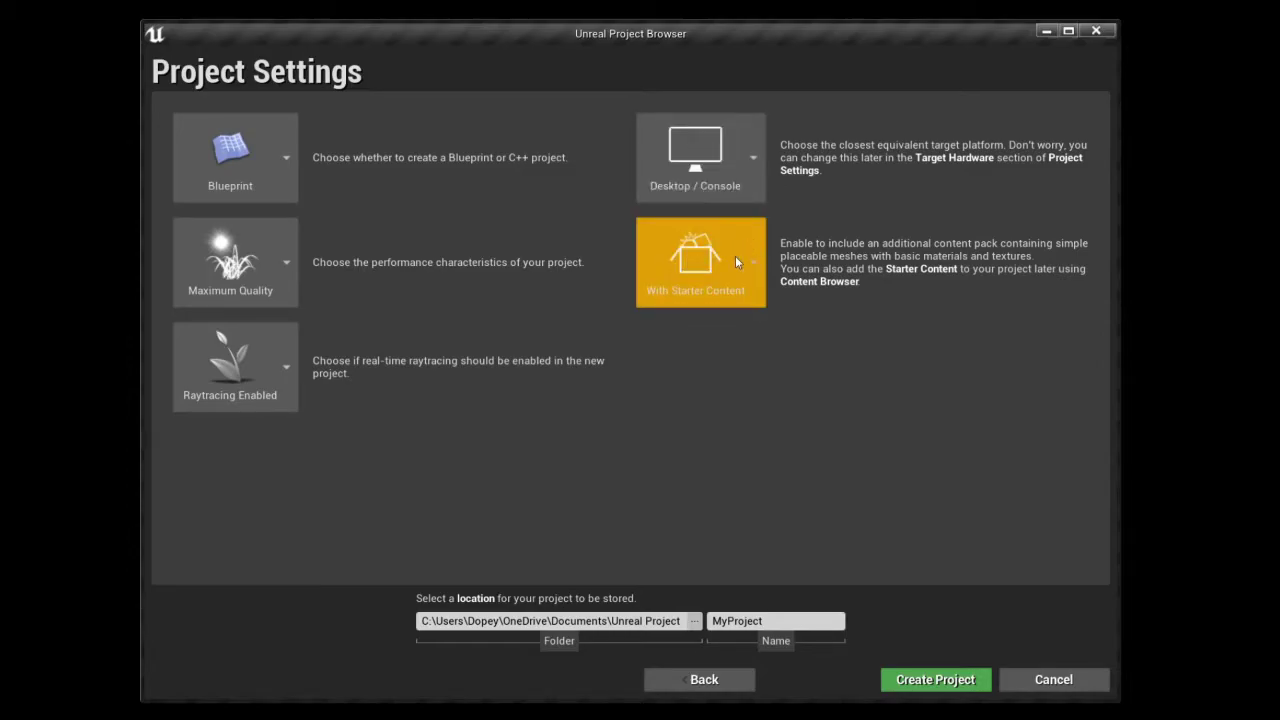
left_click(790, 621)
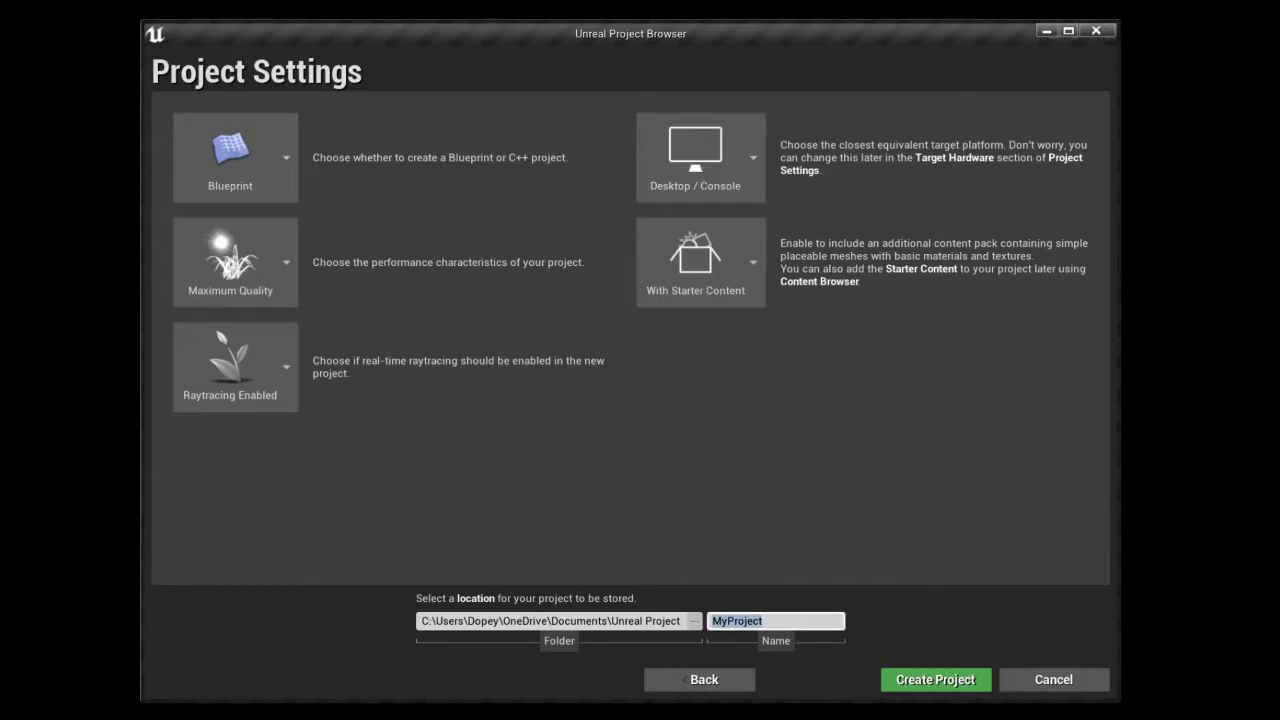
type("Horro")
key("BackSpace")
key("BackSpace")
type("rorTutorial")
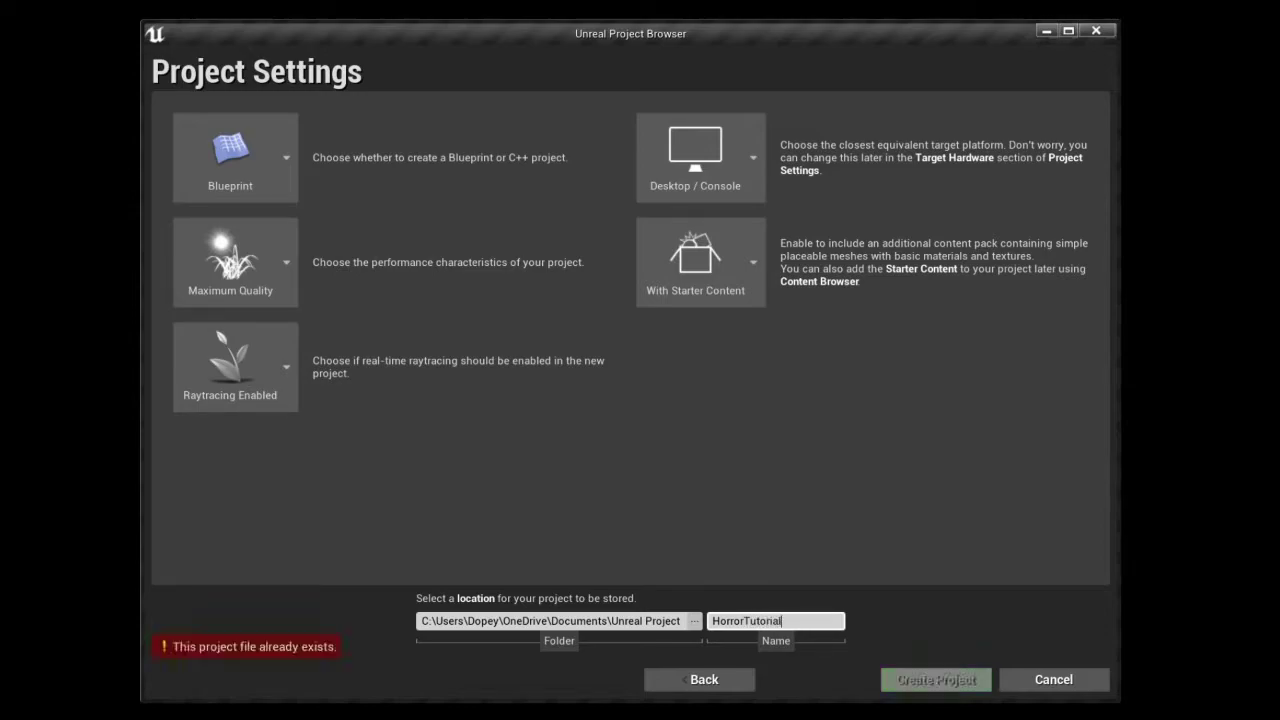
type("2")
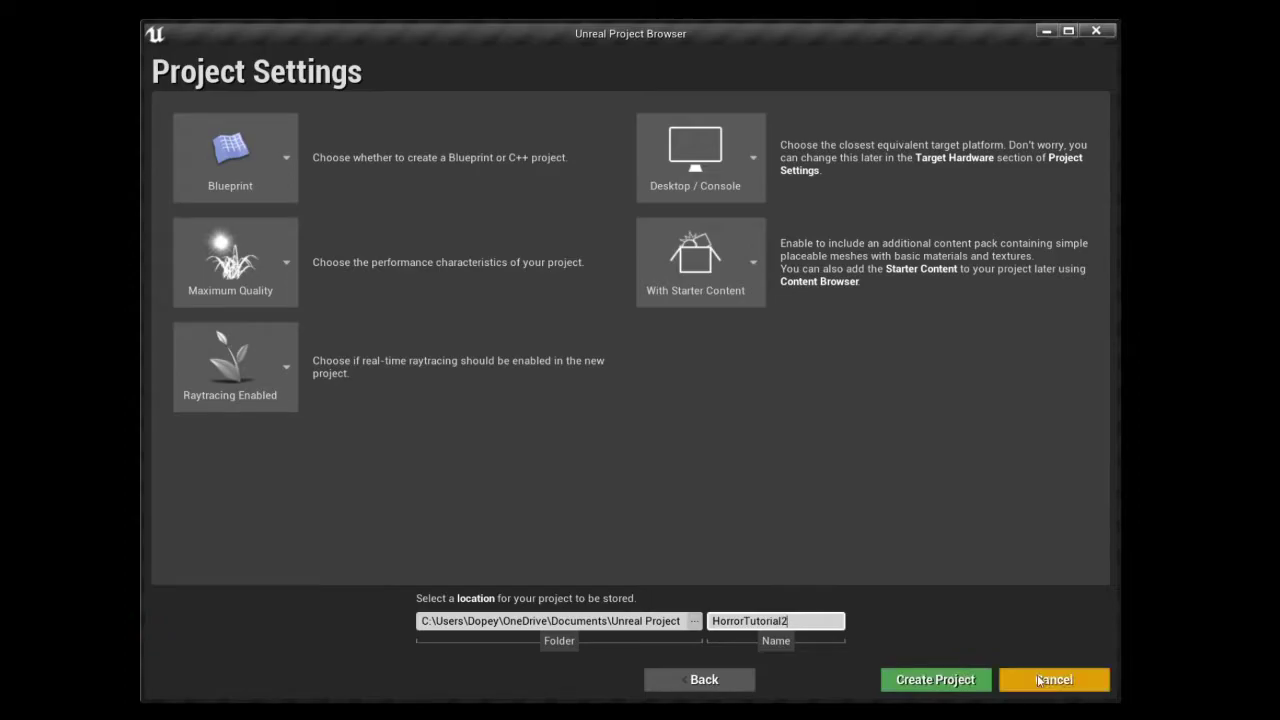
left_click(926, 684)
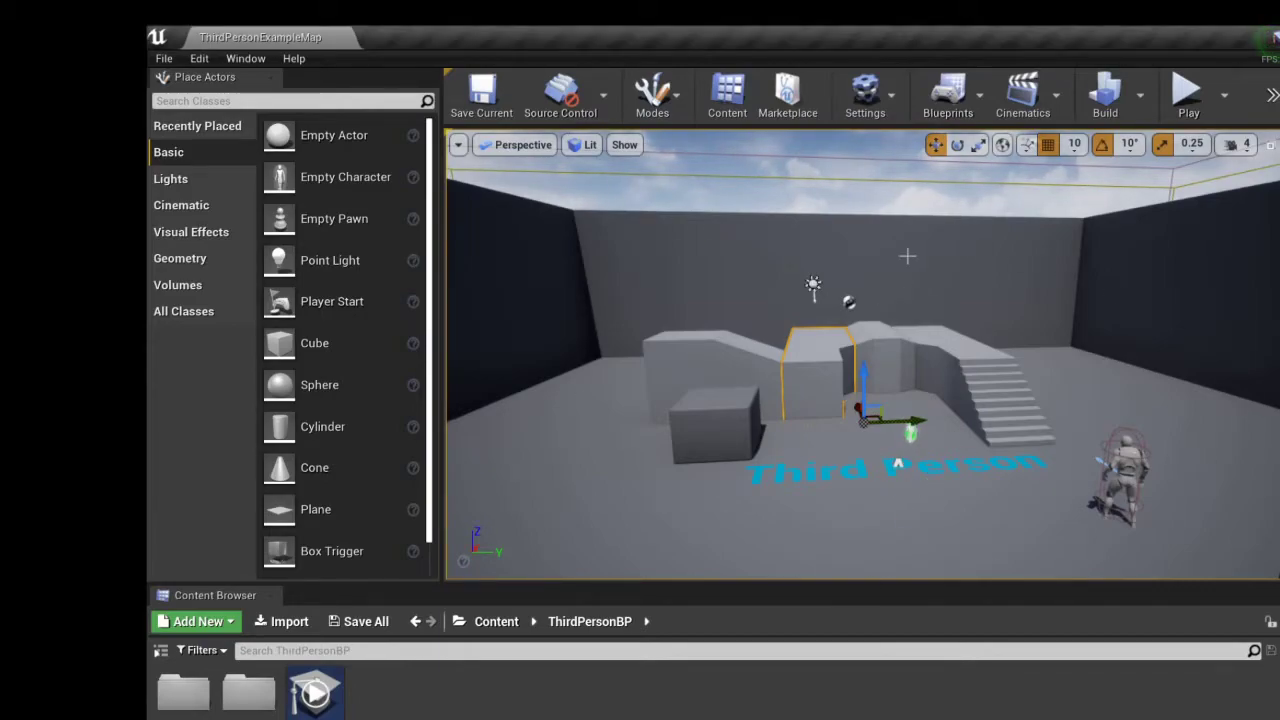
Step: Play-test the example map by running the mannequin around the arena and its stairs, and end the play session
left_click_drag(854, 295, 1115, 320)
right_click_drag(1115, 320, 860, 294)
left_click(1186, 95)
key("w")
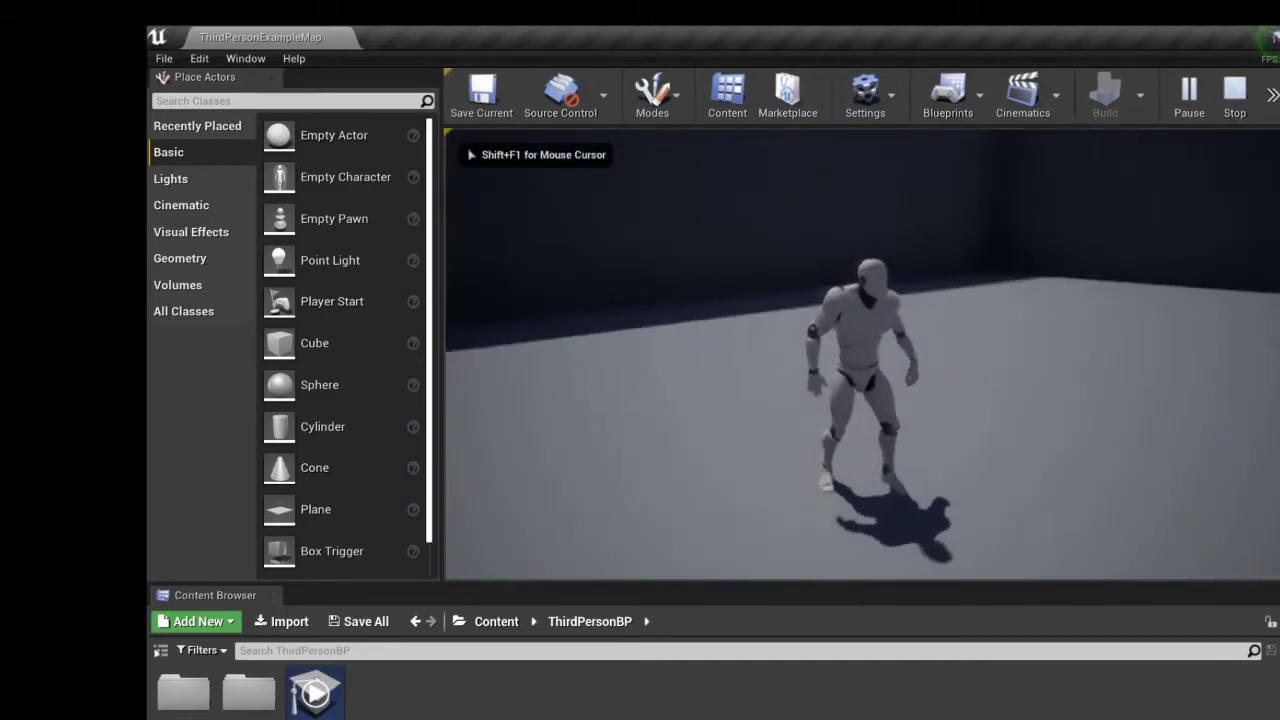
key("w")
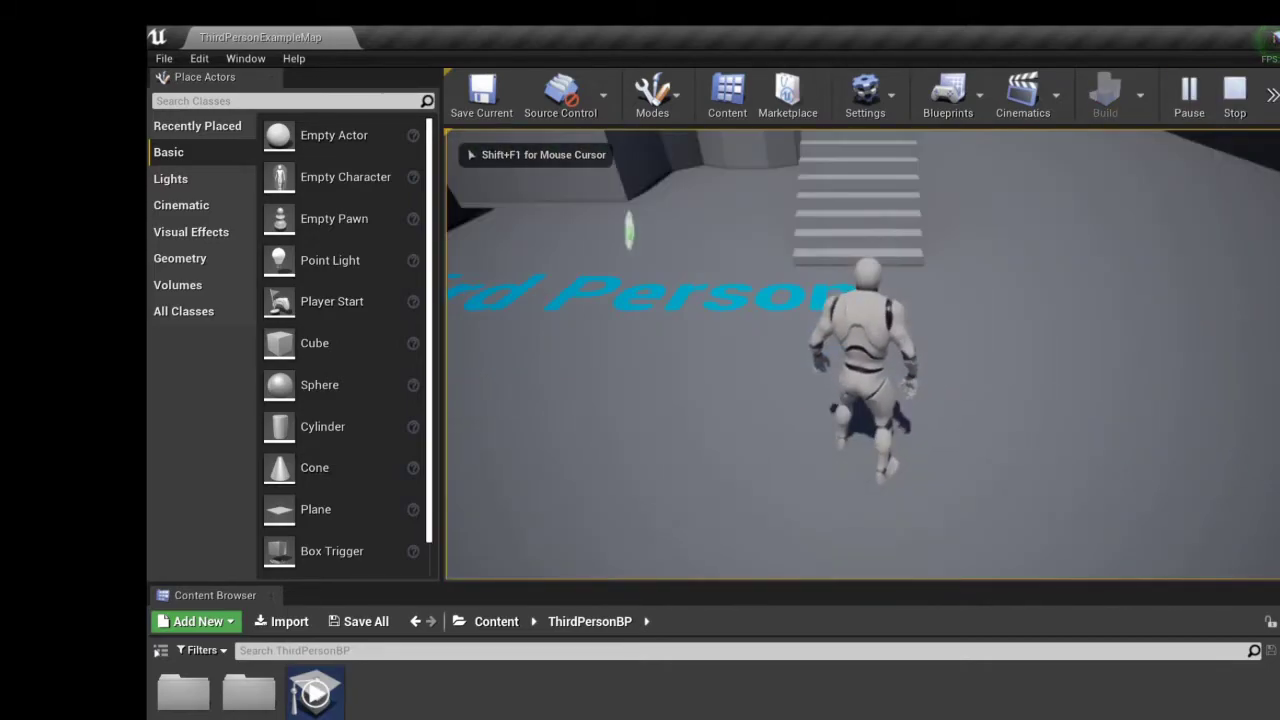
key("w")
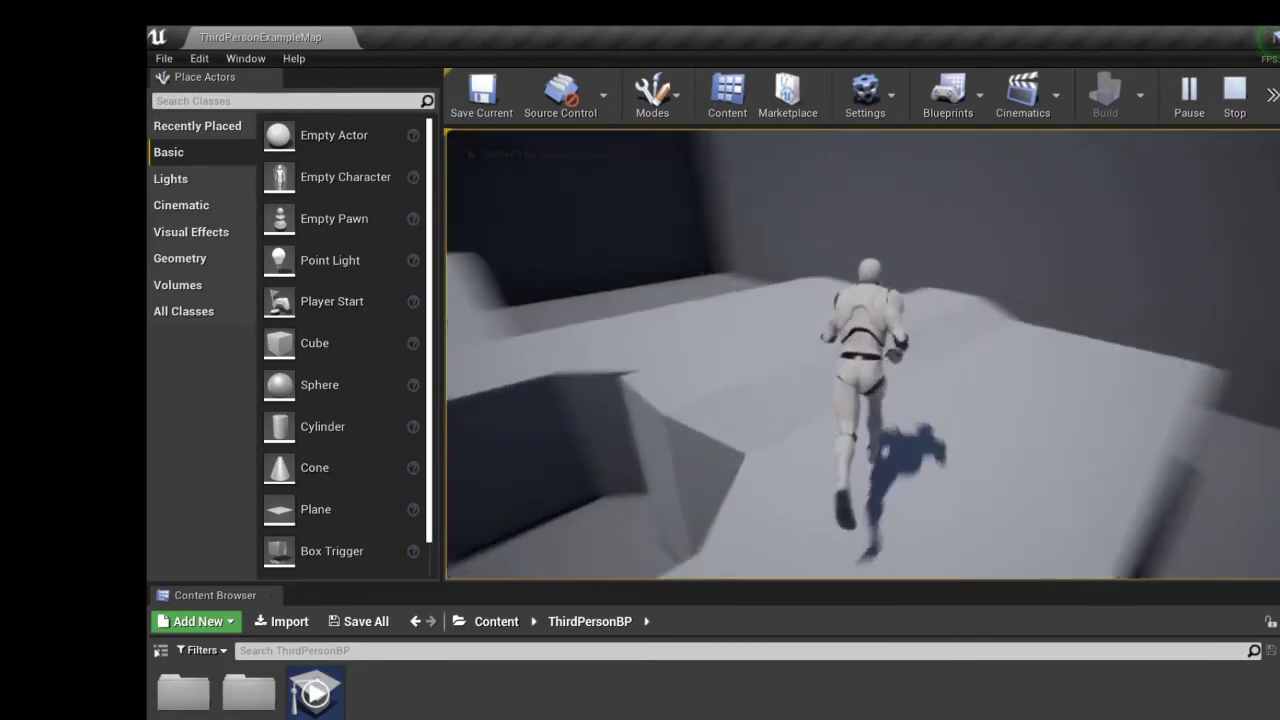
key("w")
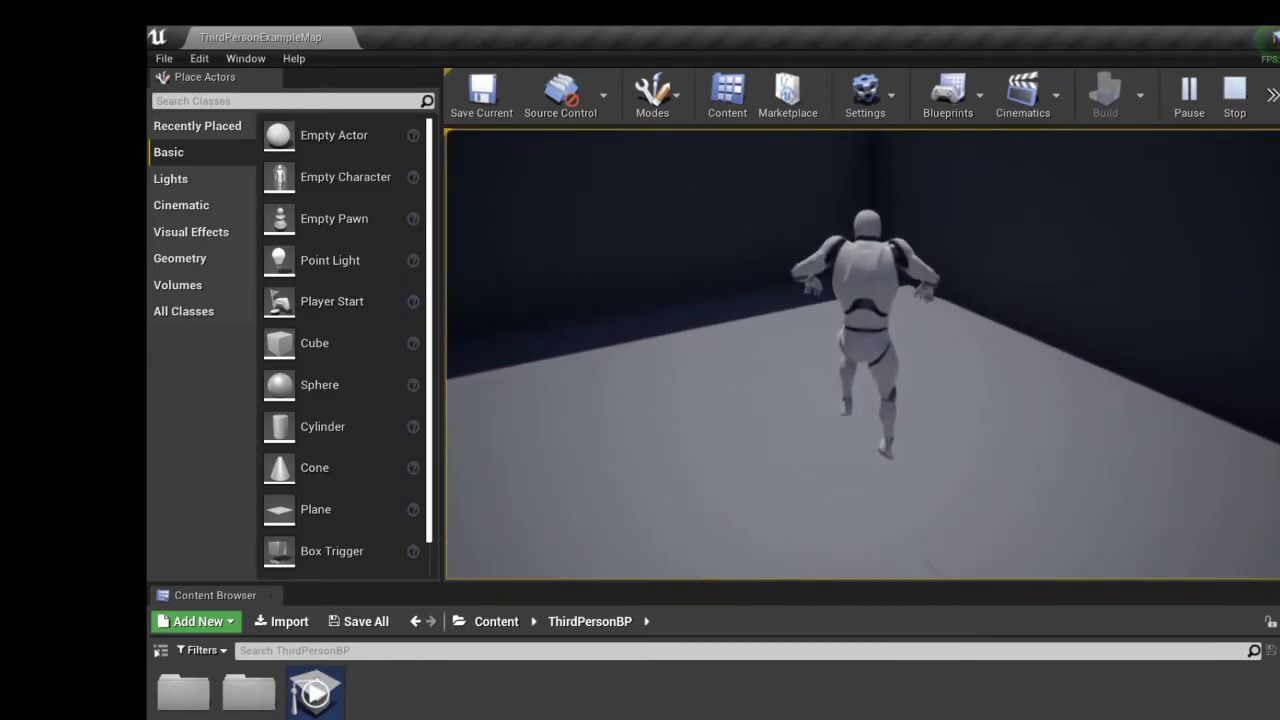
key("w")
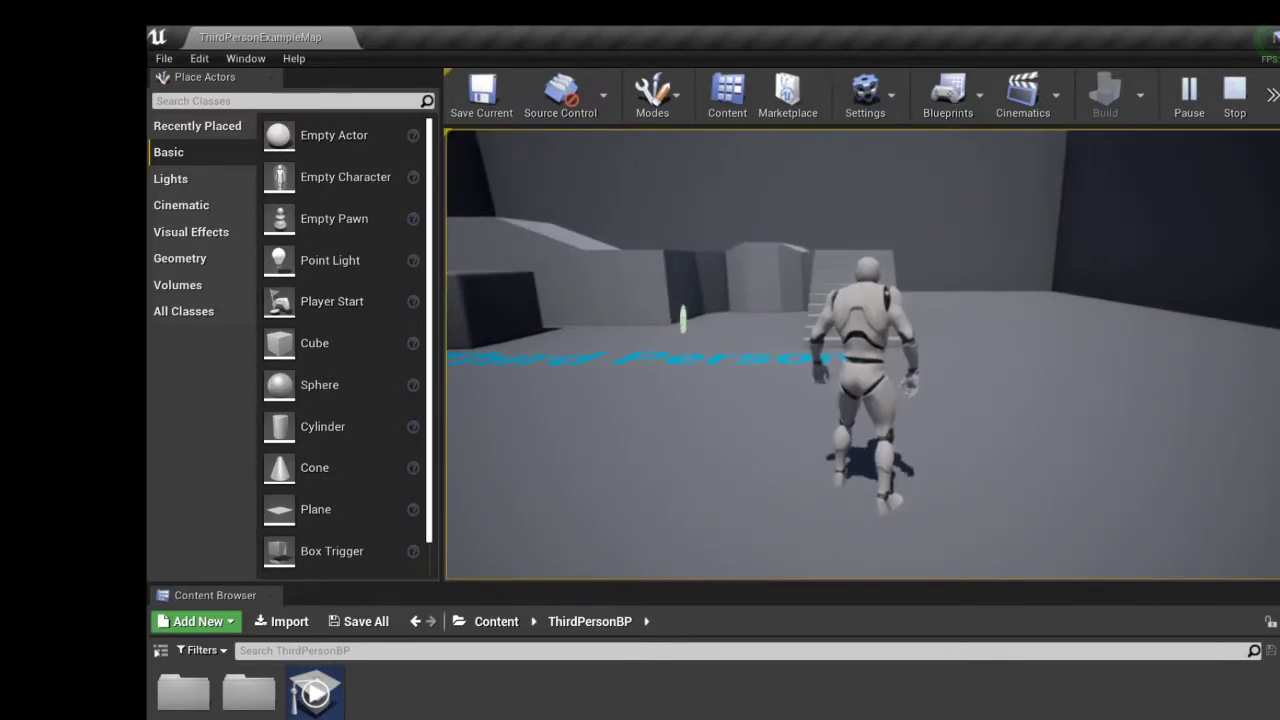
key("Escape")
Step: Delete the surrounding arena walls and the staircase, ramp and block geometry from the level, keeping the floor
right_click_drag(999, 164, 850, 200)
left_click(724, 309)
left_click(796, 237, "ctrl")
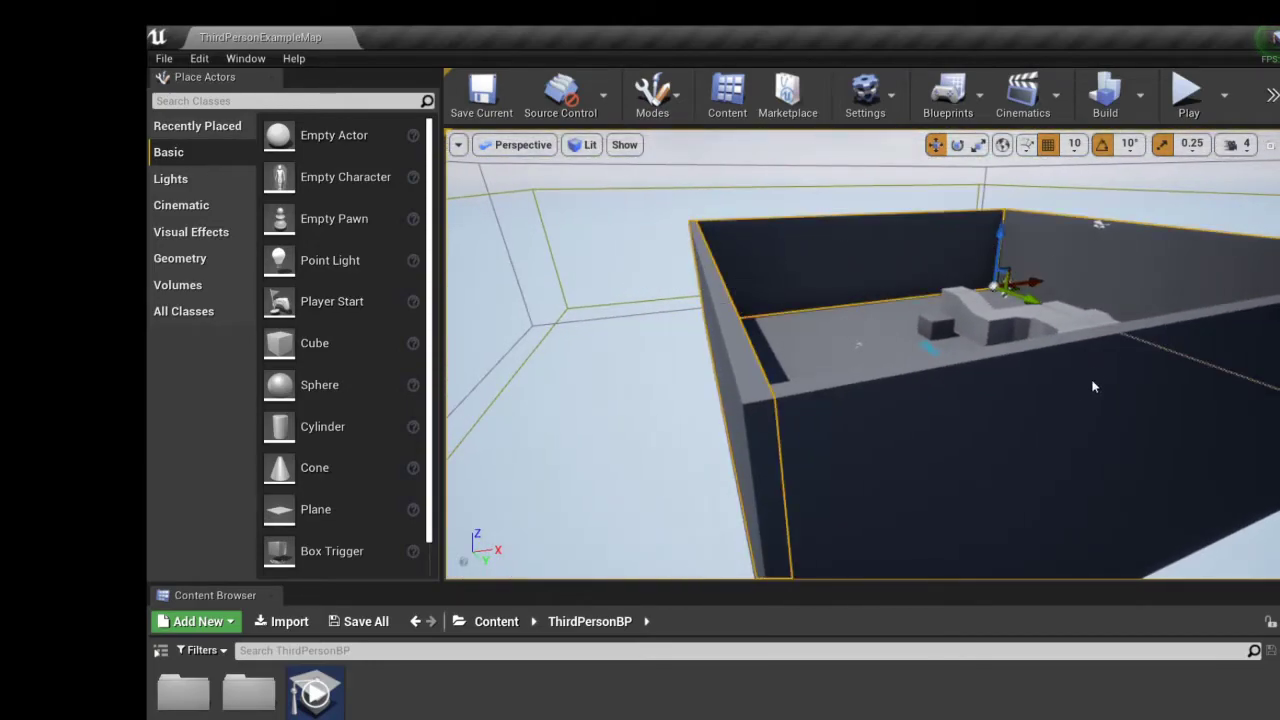
key("Delete")
scroll(1077, 377, "up", 10)
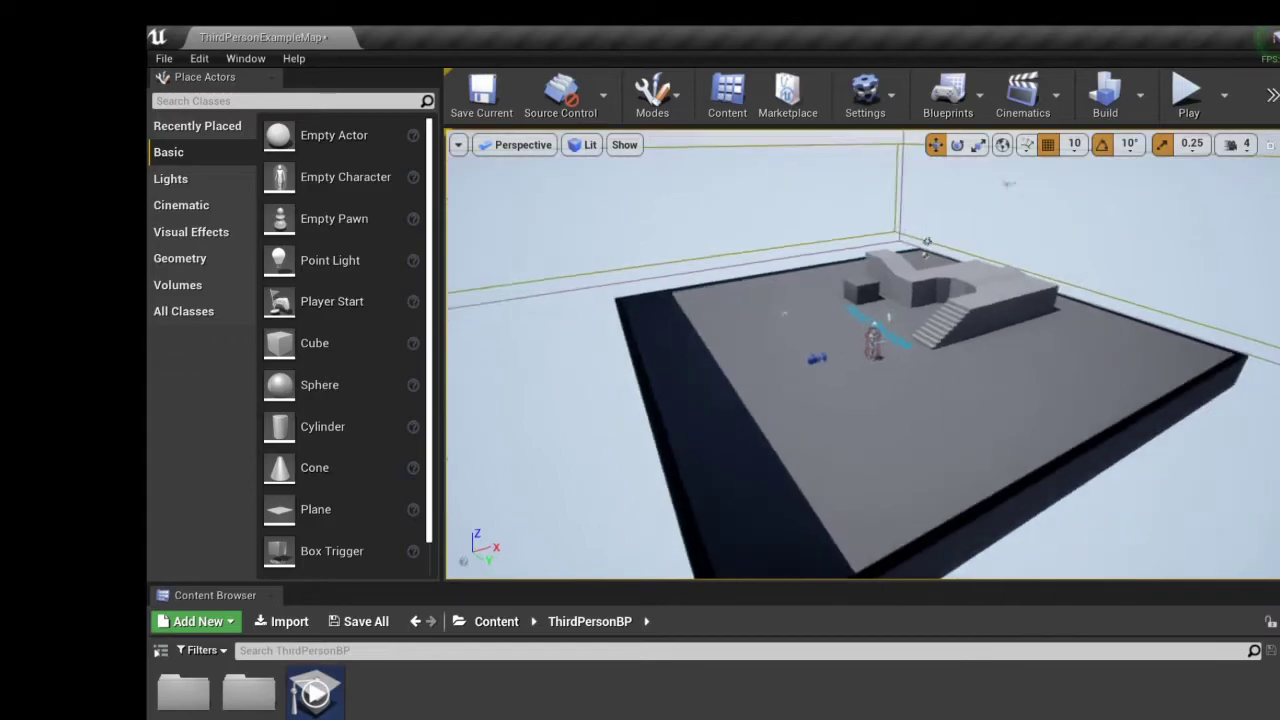
left_click(959, 433)
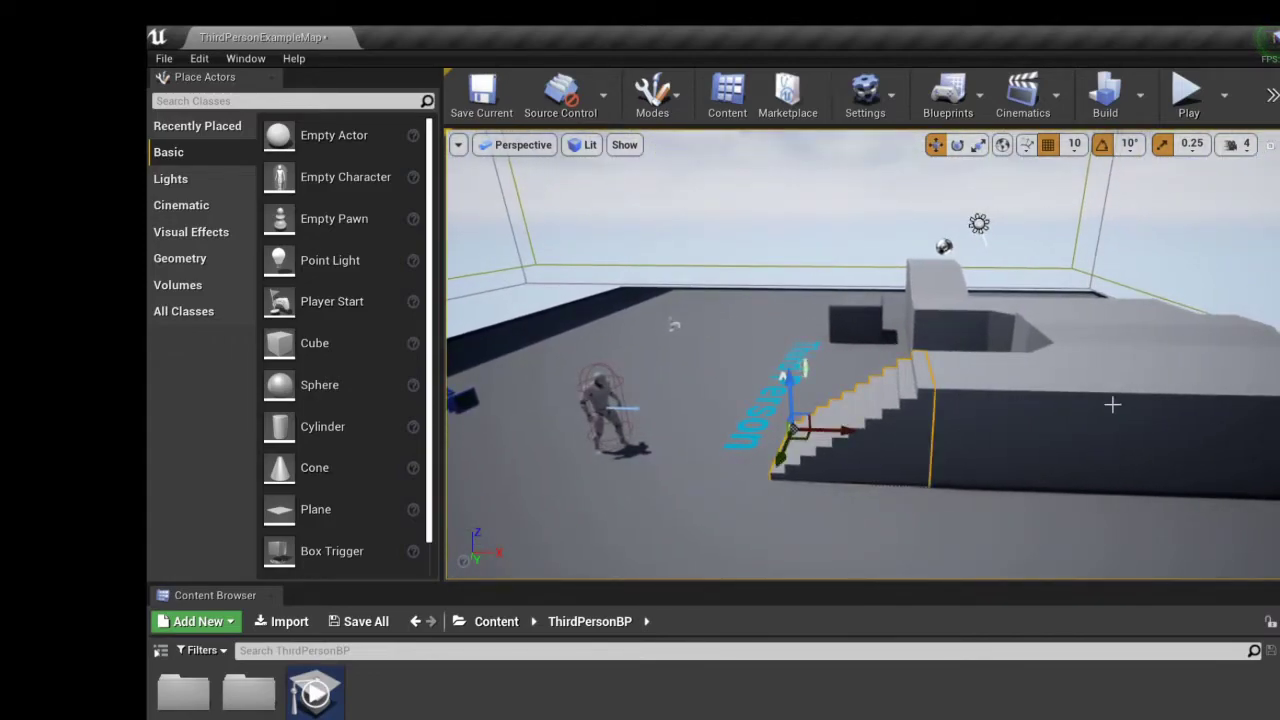
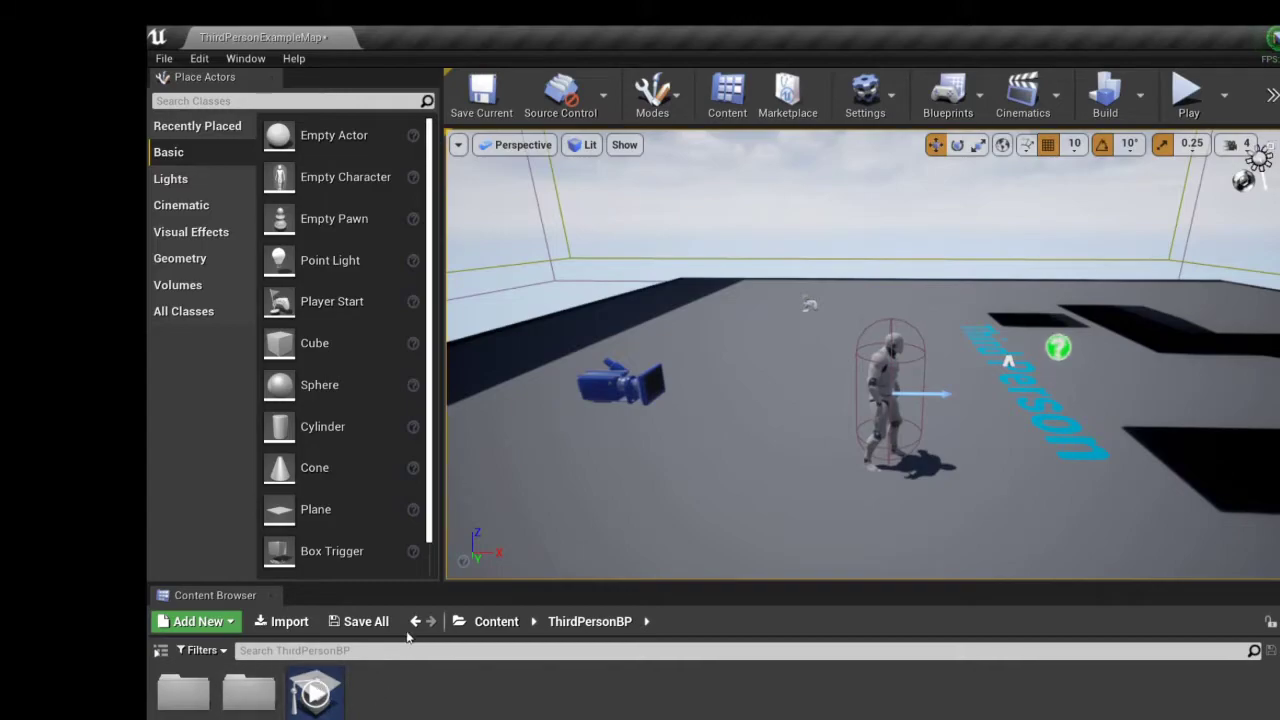
Step: Examine the basic meshes in the Geometry content folder and return to the Content root
left_click(496, 621)
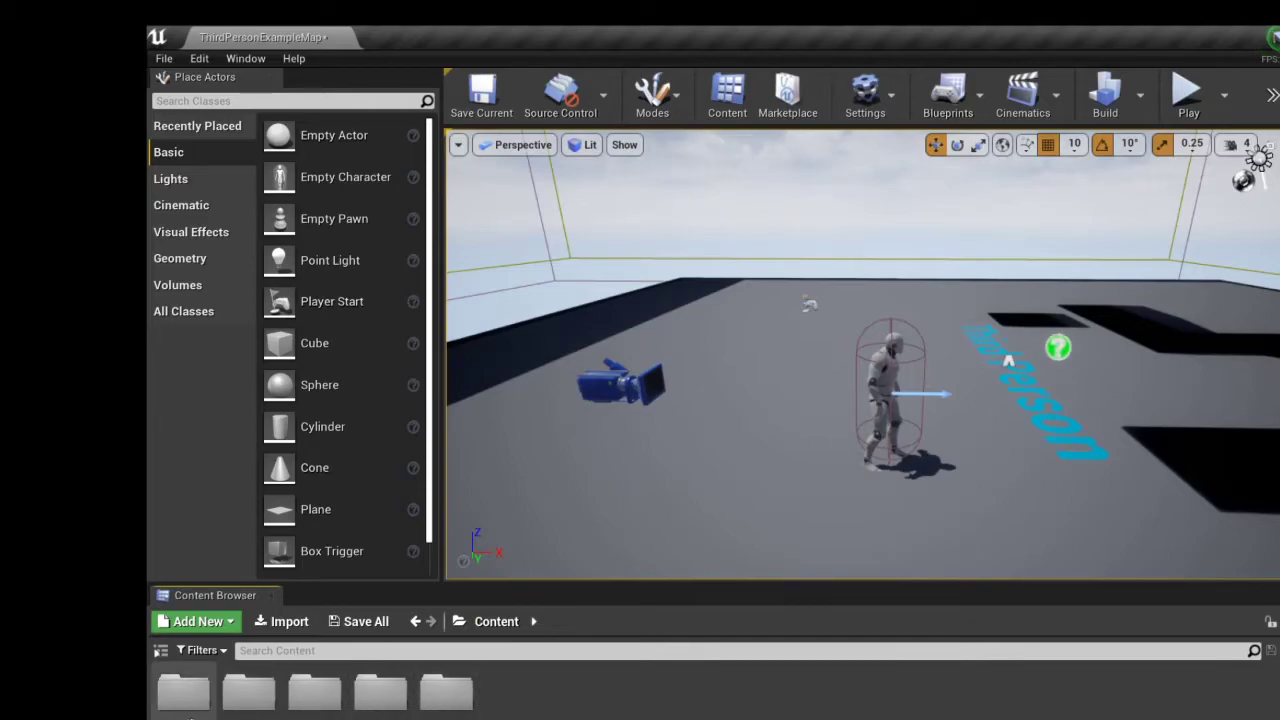
double_click(178, 700)
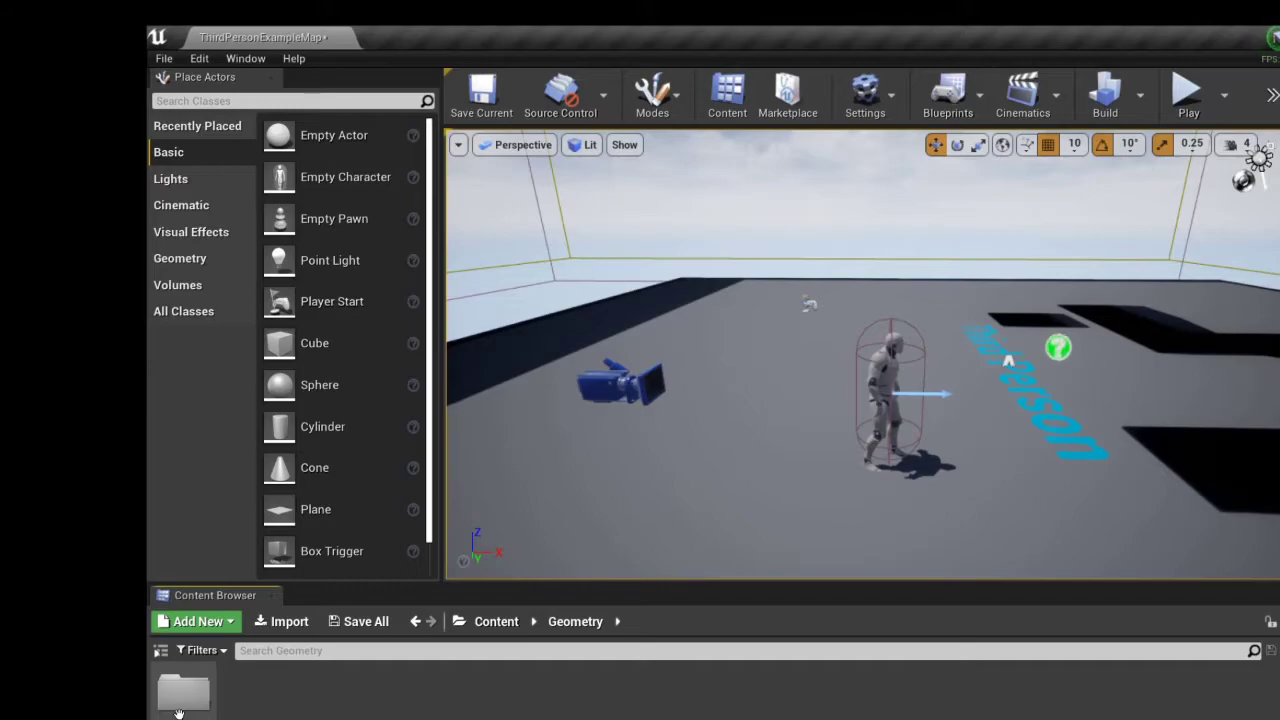
double_click(179, 705)
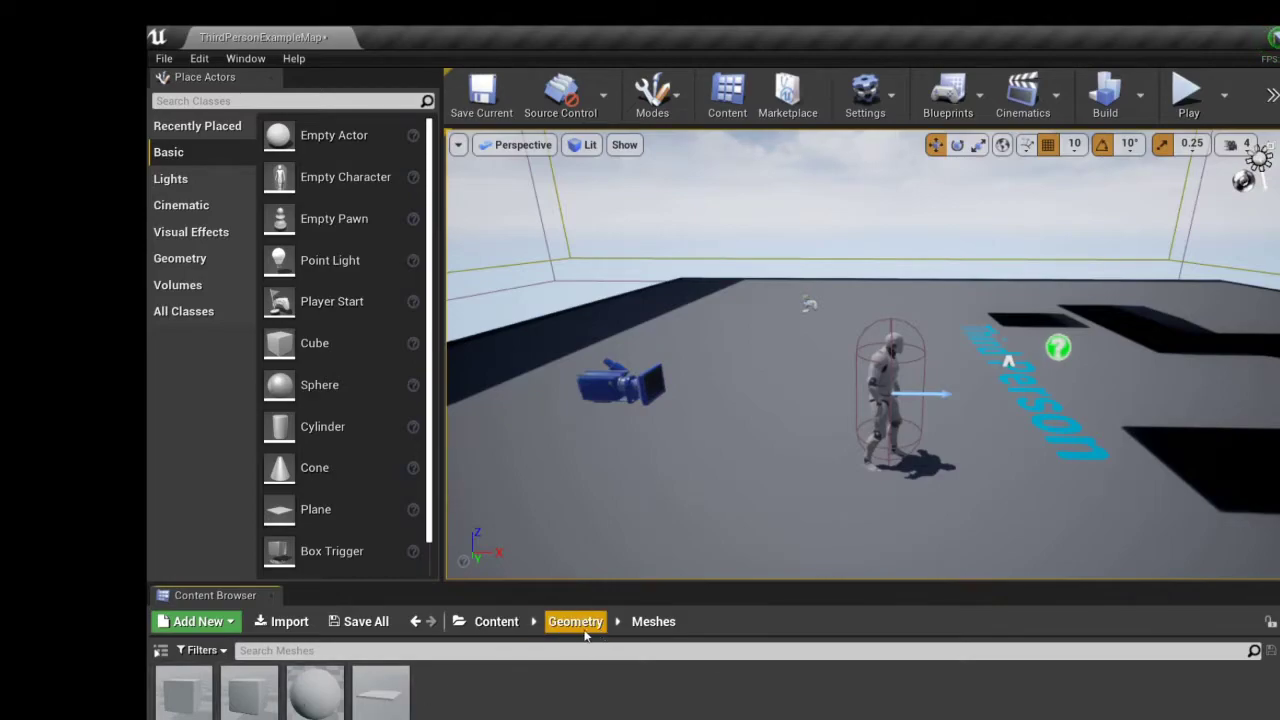
left_click(497, 621)
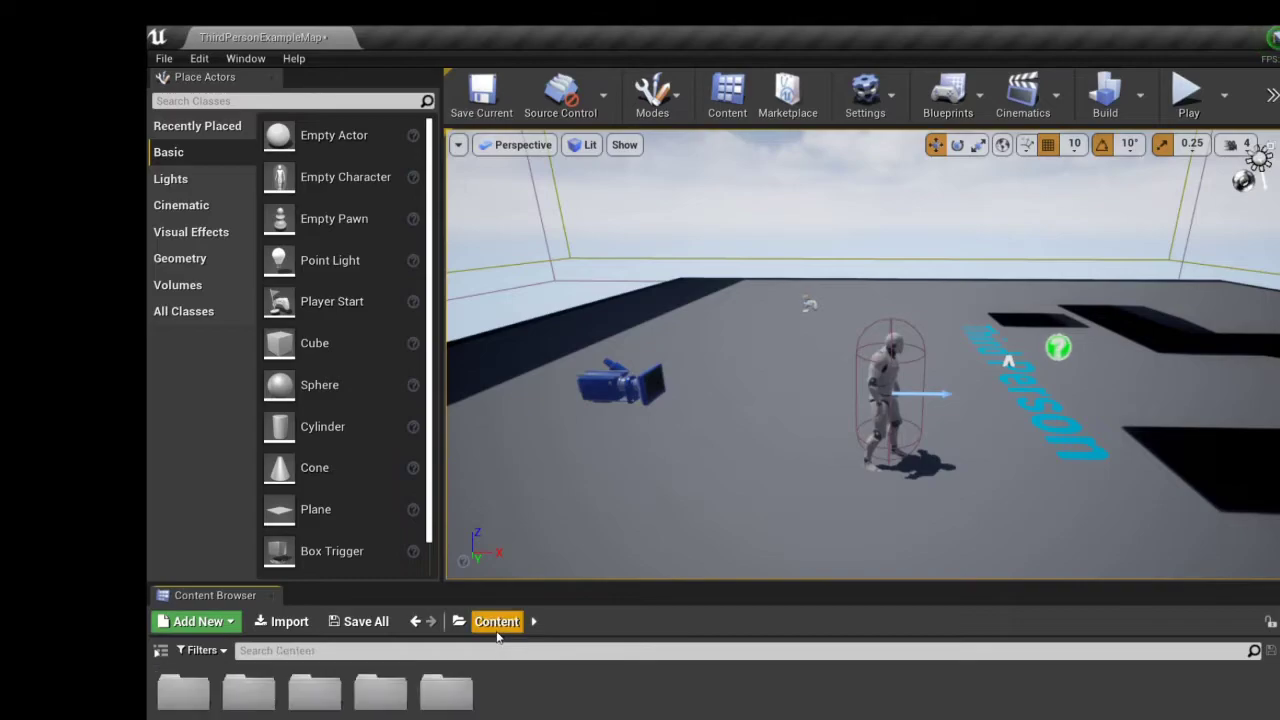
Step: Look through the Mannequin folder's animations, character materials and character meshes, and return to the Content root
double_click(247, 712)
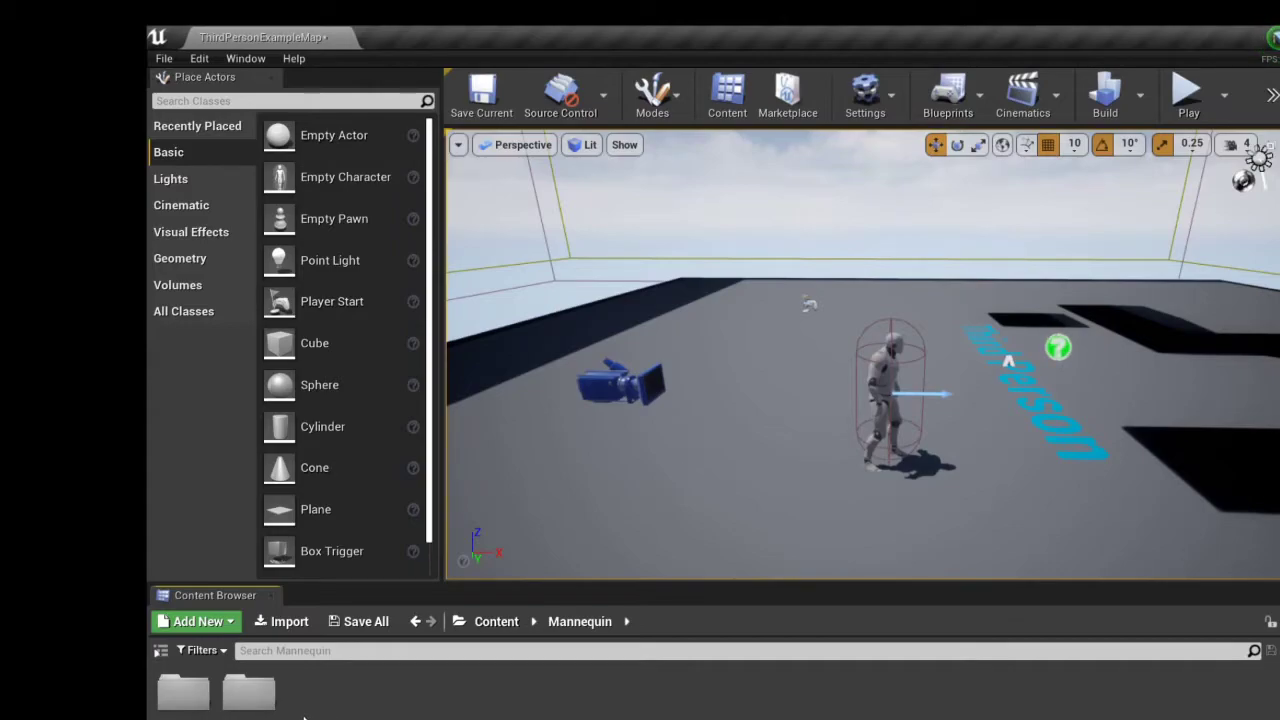
double_click(199, 705)
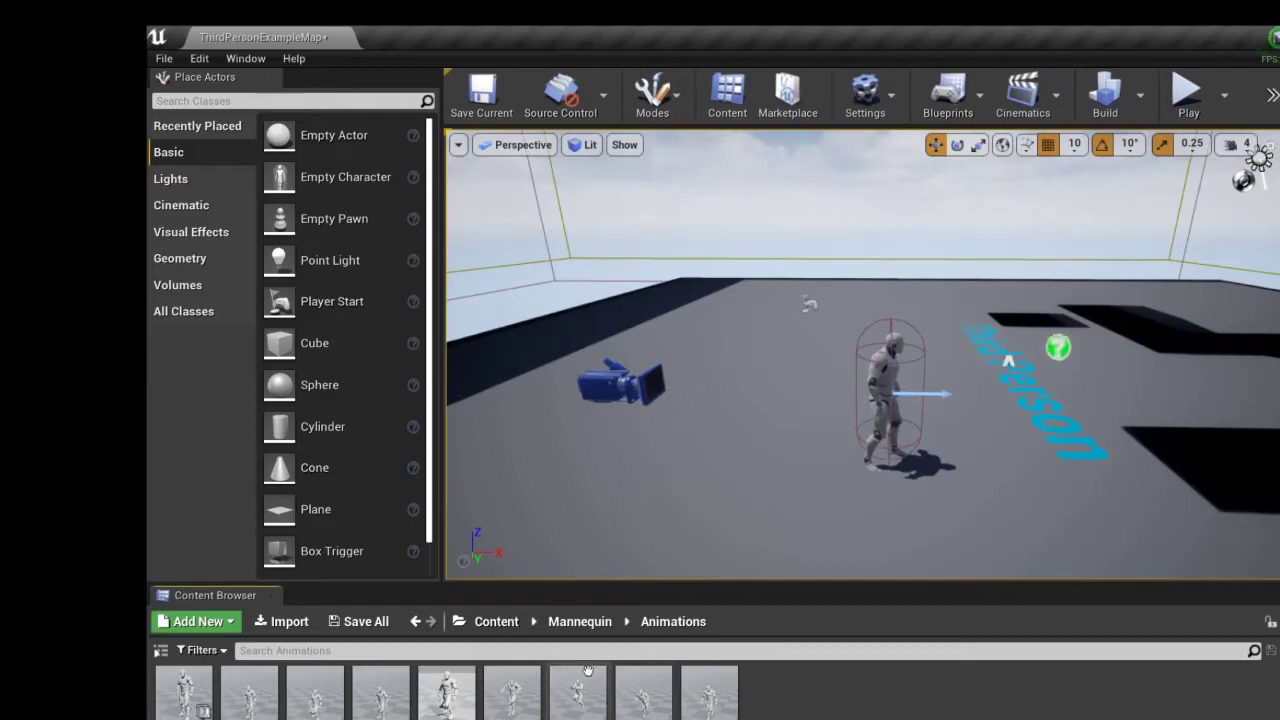
left_click(577, 622)
double_click(247, 700)
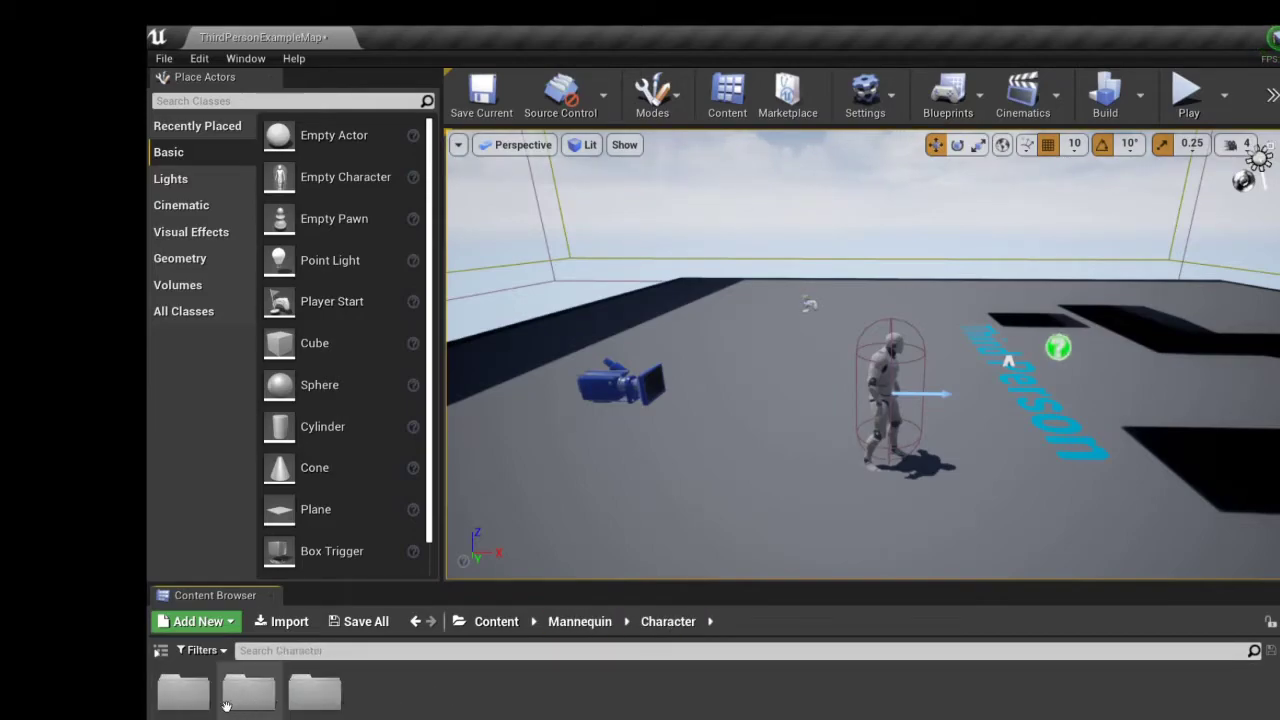
double_click(183, 692)
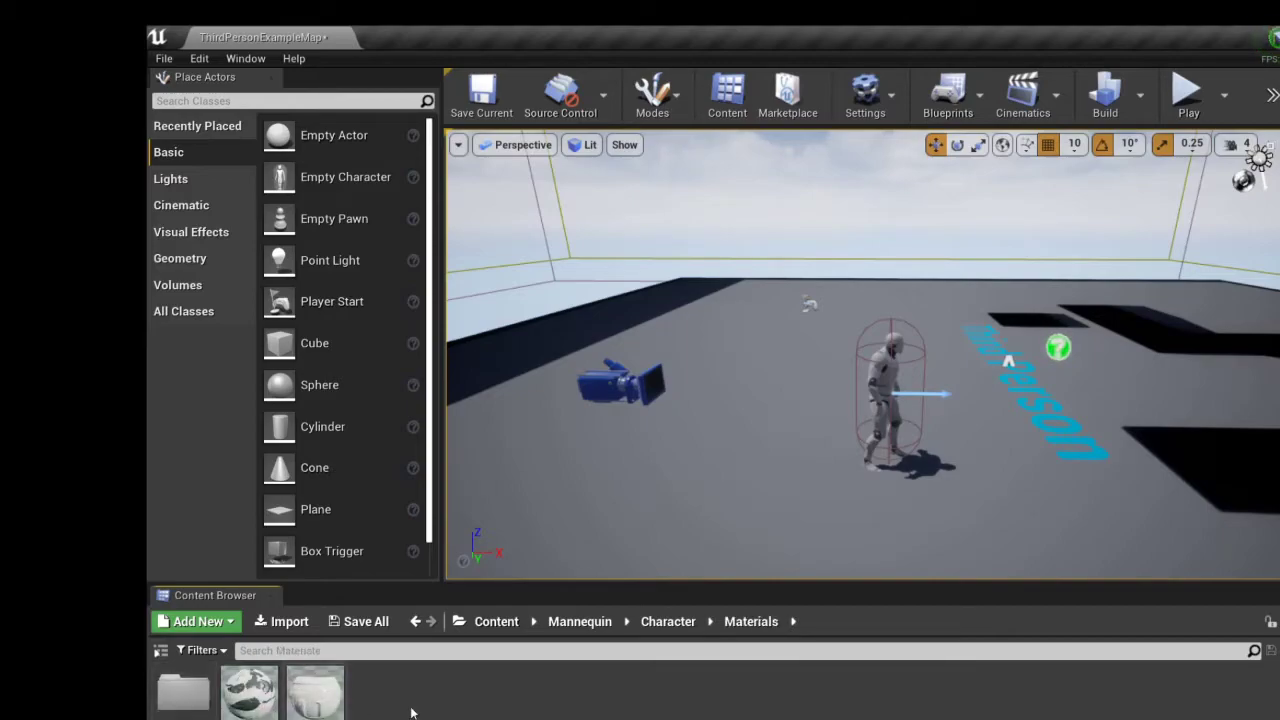
left_click(678, 621)
double_click(249, 692)
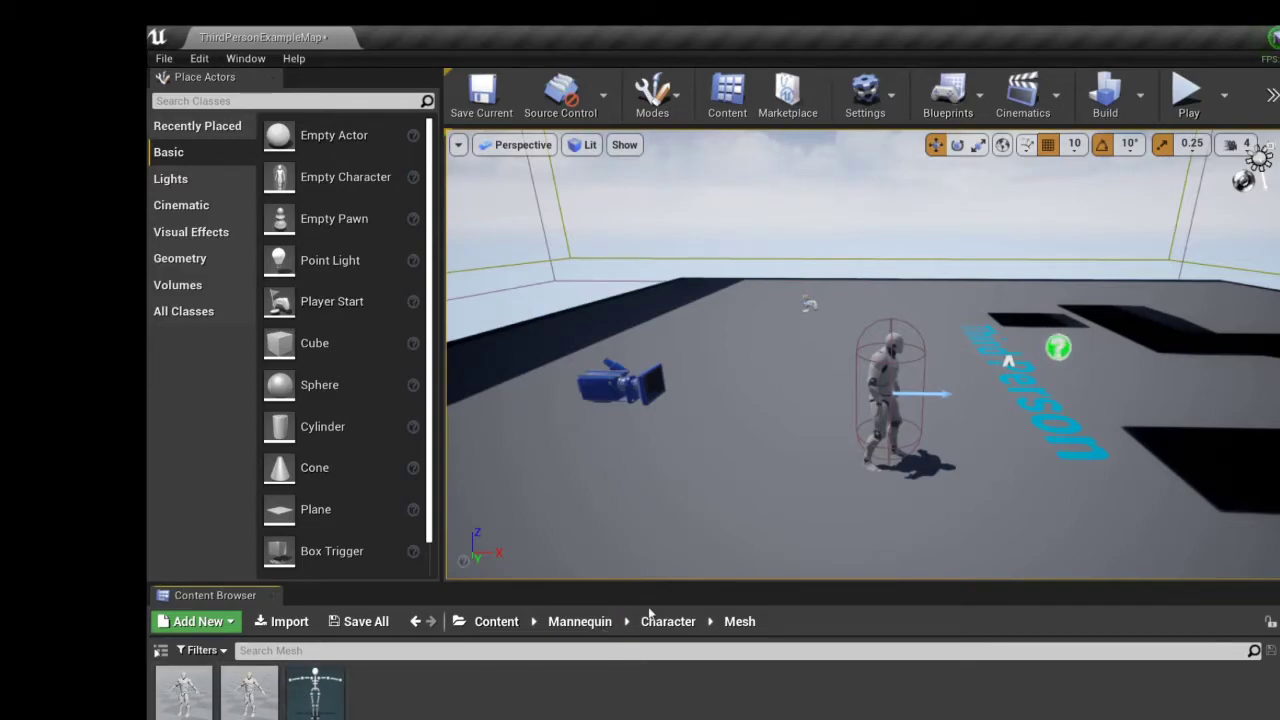
left_click(580, 628)
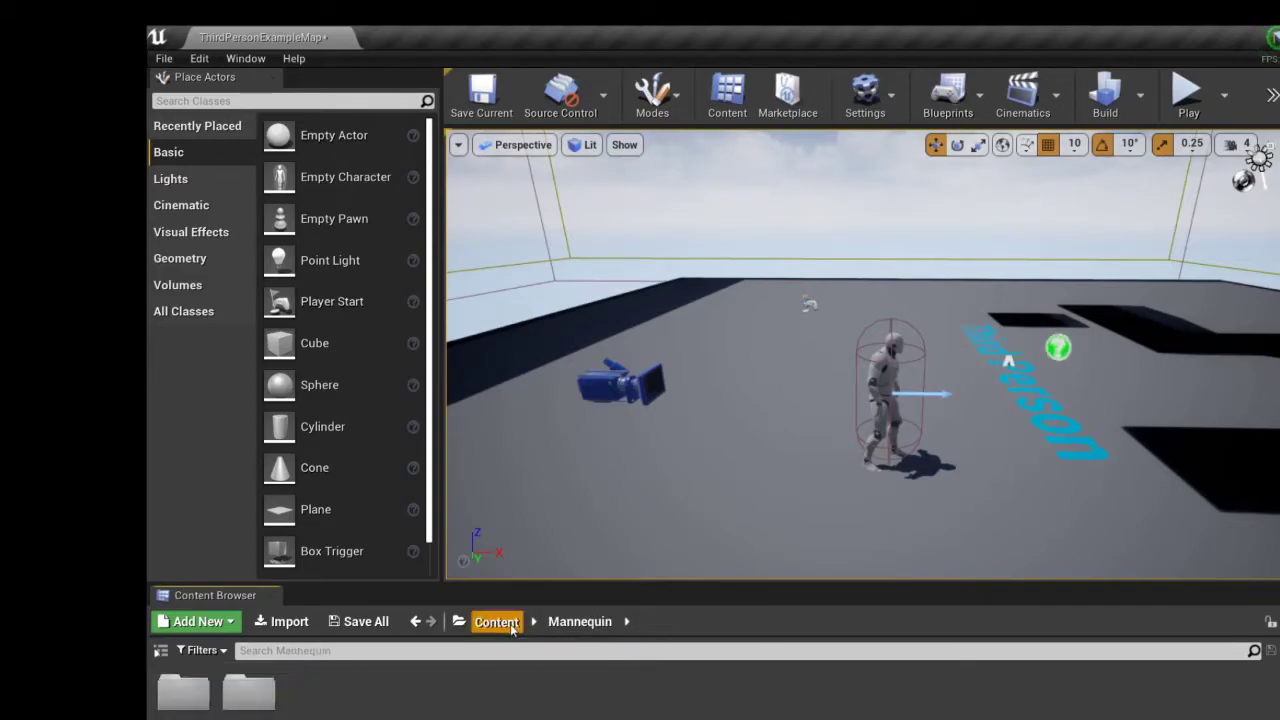
left_click(496, 622)
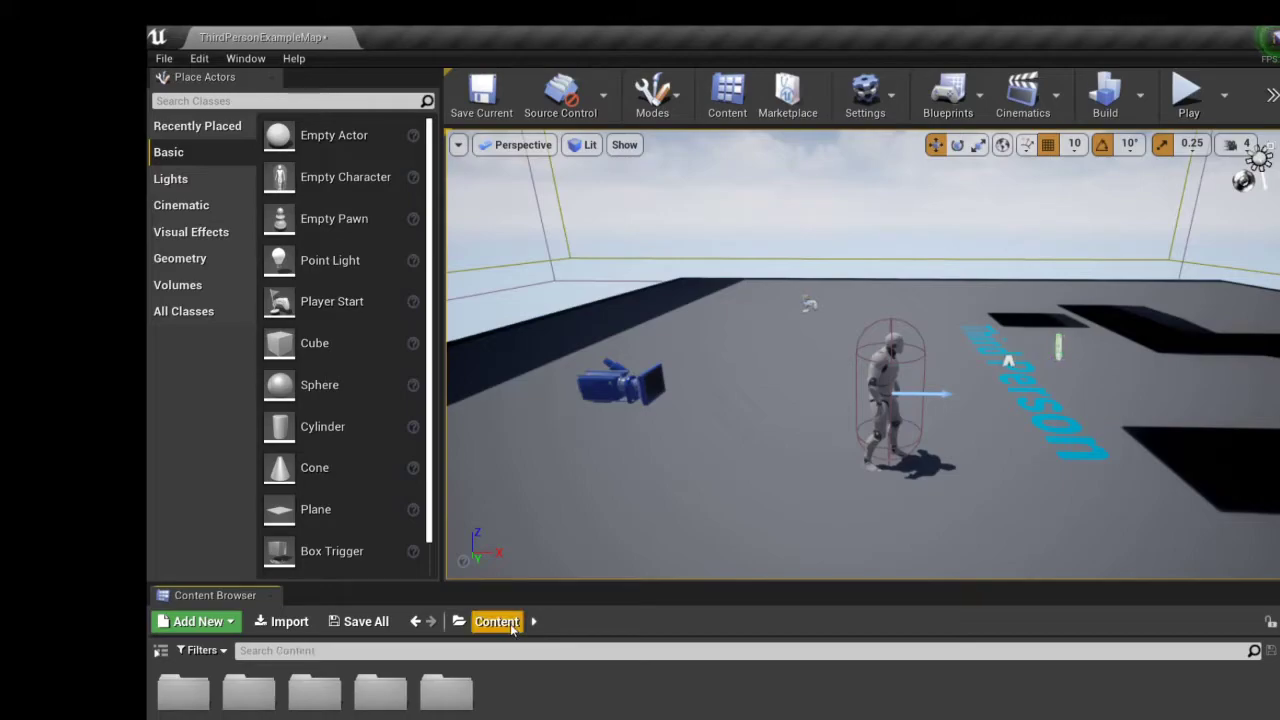
Step: Place two doorway wall meshes from the StarterContent Architecture folder side by side on the floor behind the mannequin
double_click(322, 708)
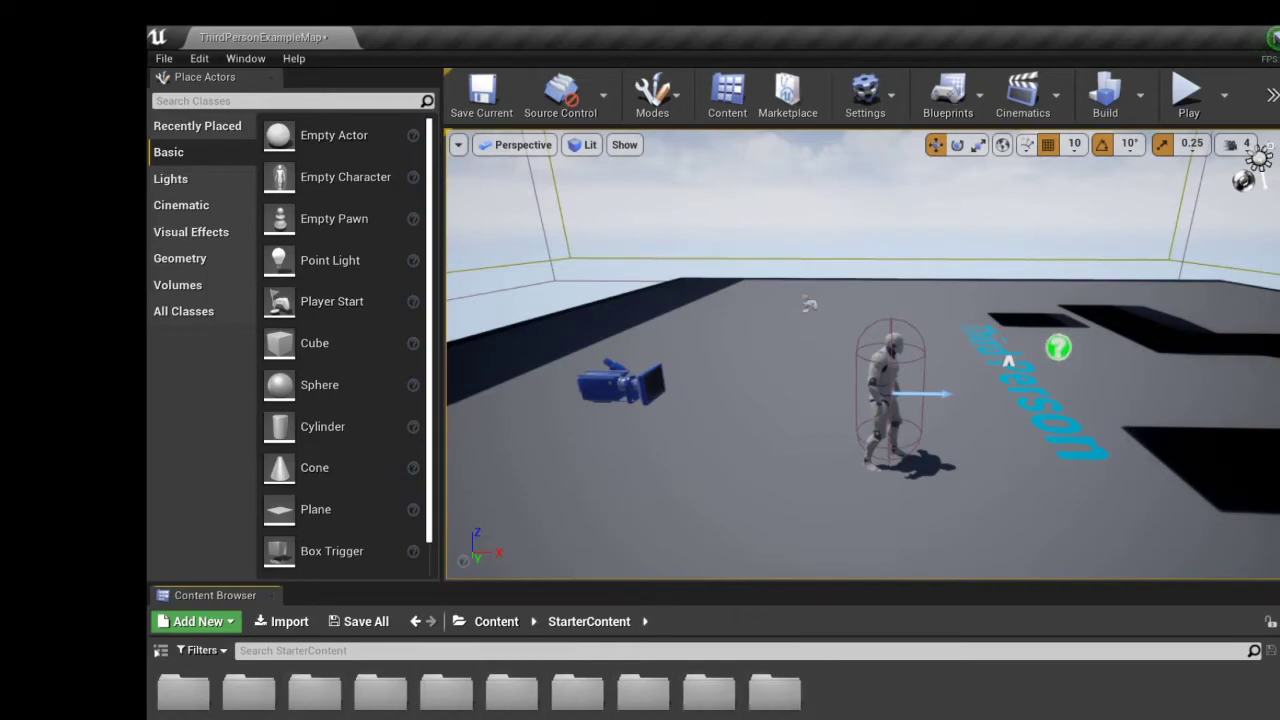
double_click(168, 697)
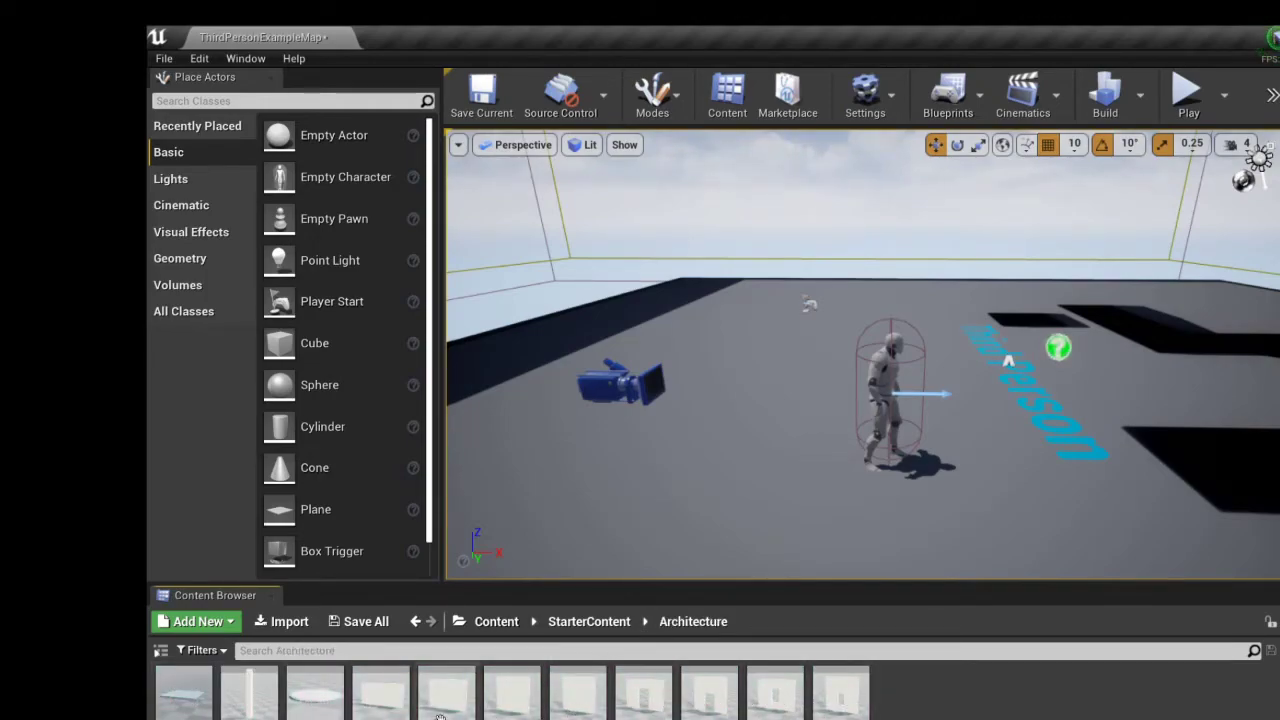
left_click(645, 695)
left_click_drag(687, 645, 745, 410)
left_click_drag(709, 692, 986, 418)
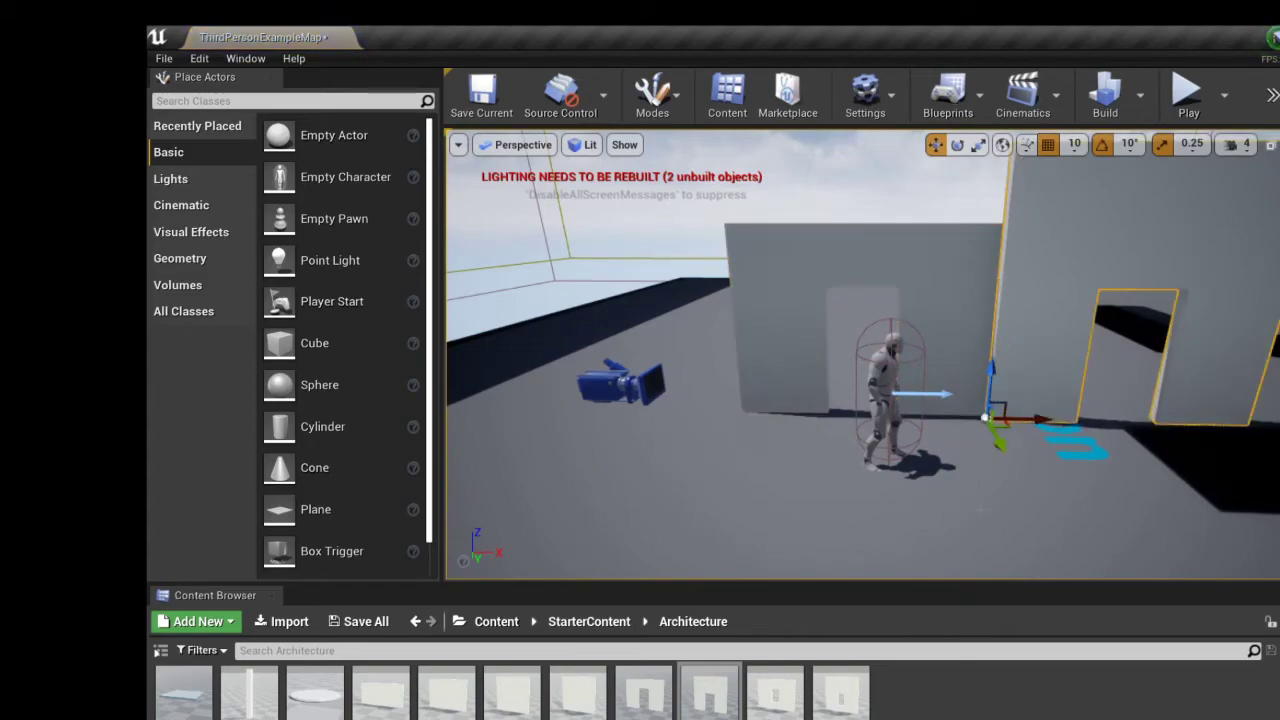
Step: Undo the placement of both doorway walls and return to the StarterContent folder
key("ctrl+z")
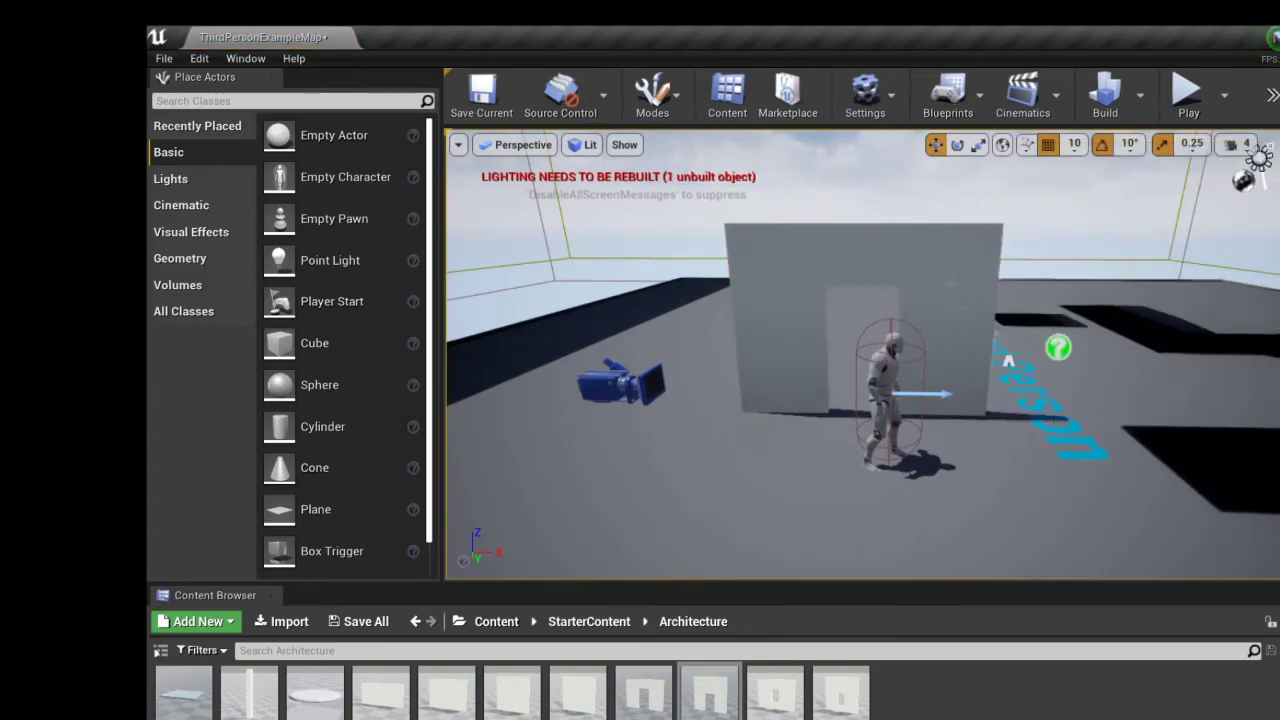
key("ctrl+z")
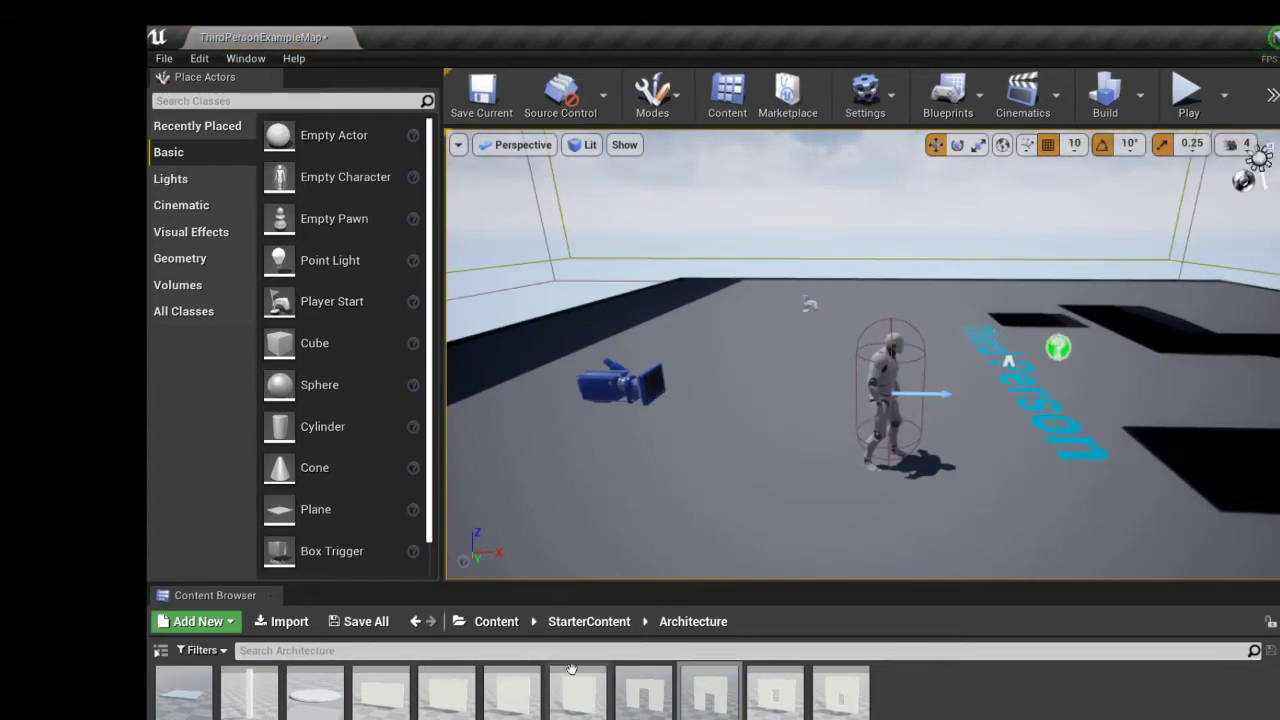
left_click(589, 621)
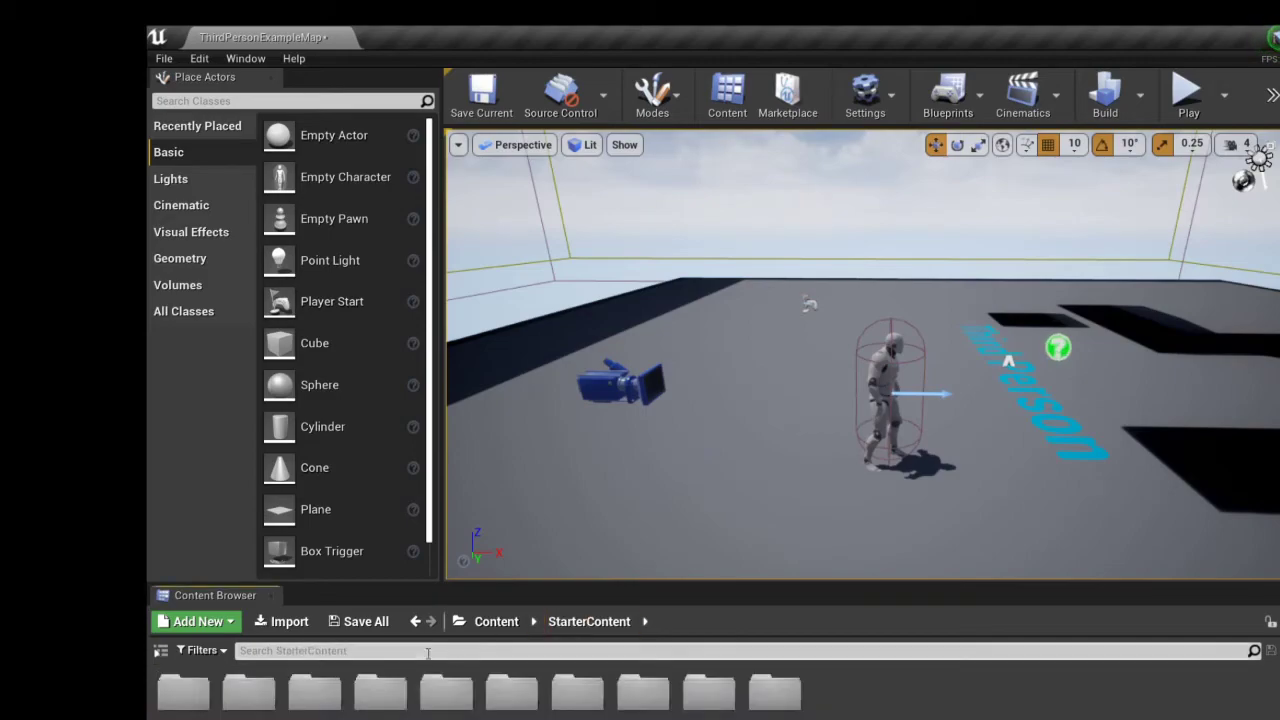
Step: Look through the Blueprints folder and another StarterContent folder, and return to StarterContent
double_click(304, 706)
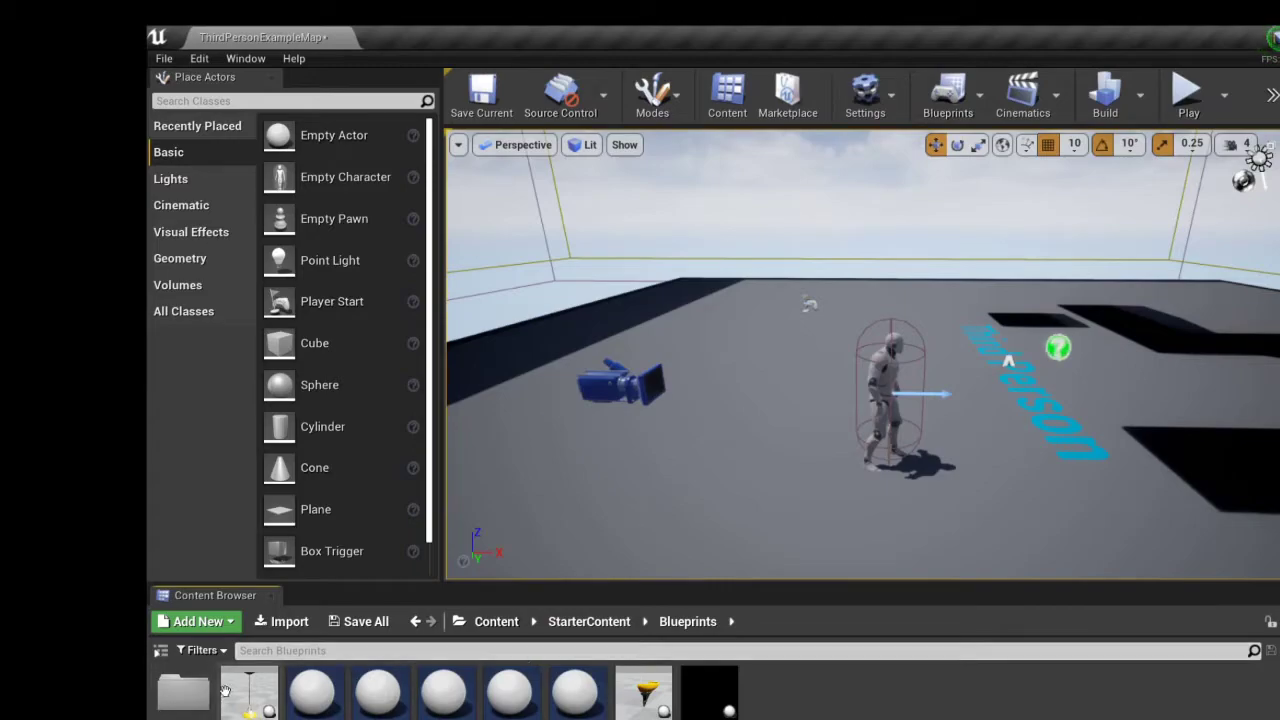
left_click(589, 621)
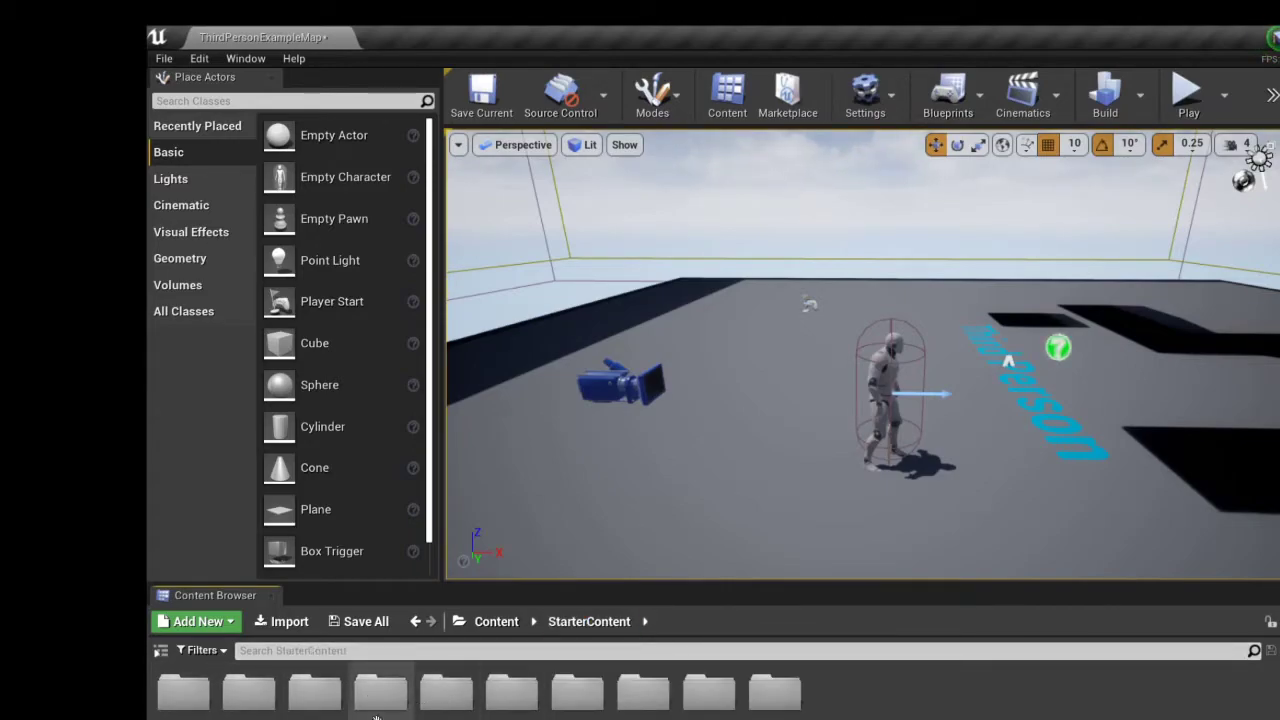
double_click(410, 702)
left_click(589, 621)
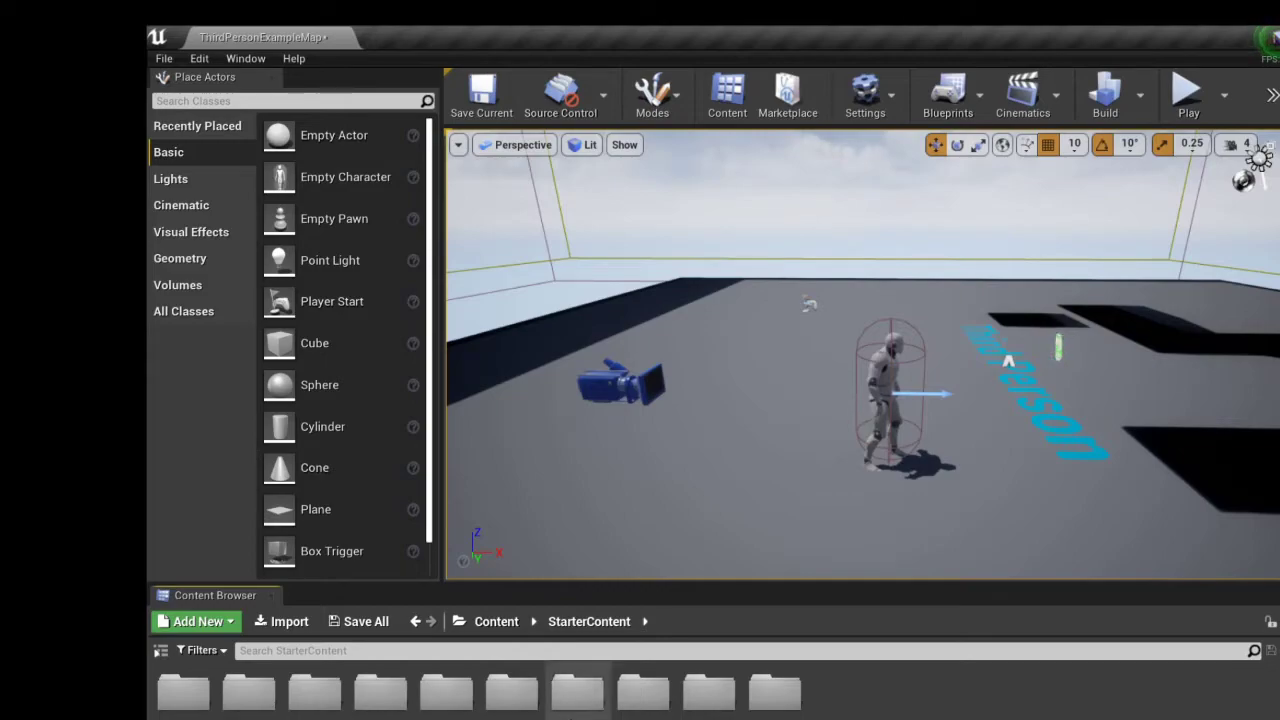
Step: Try out the white steam and dark smoke effects from the Particles folder on the floor, delete each, and return to StarterContent
double_click(577, 695)
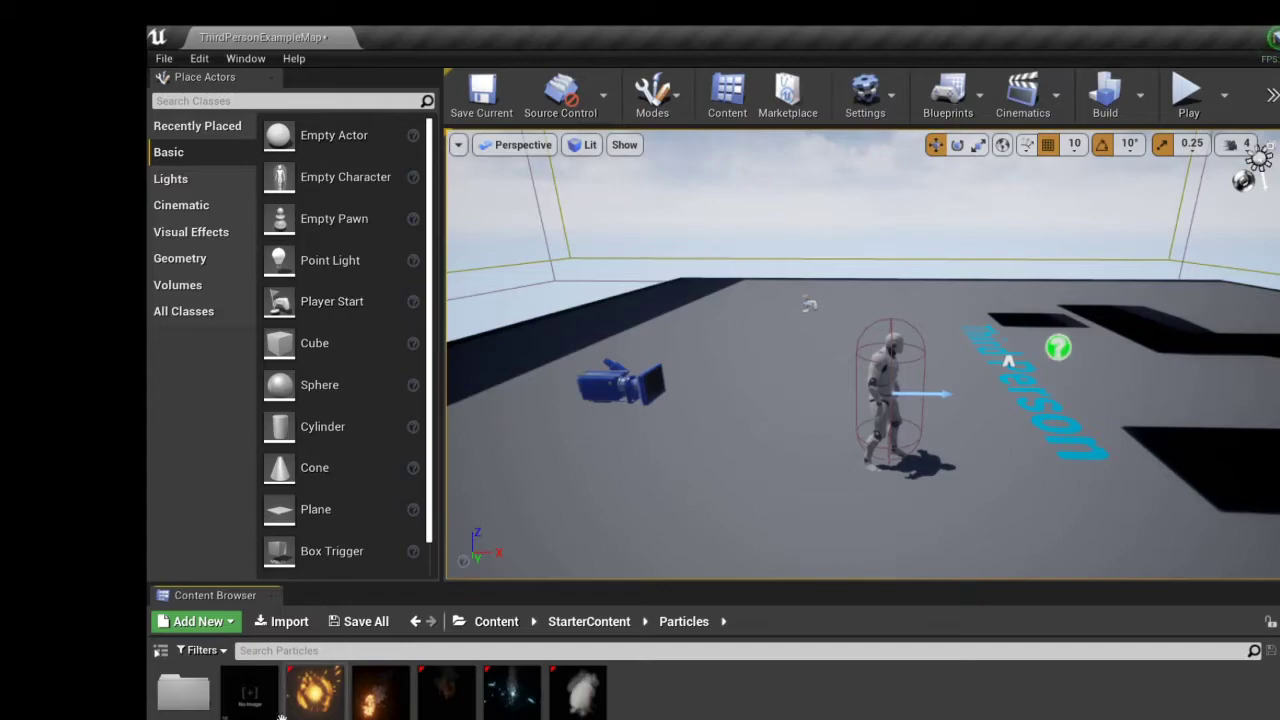
left_click_drag(585, 695, 777, 357)
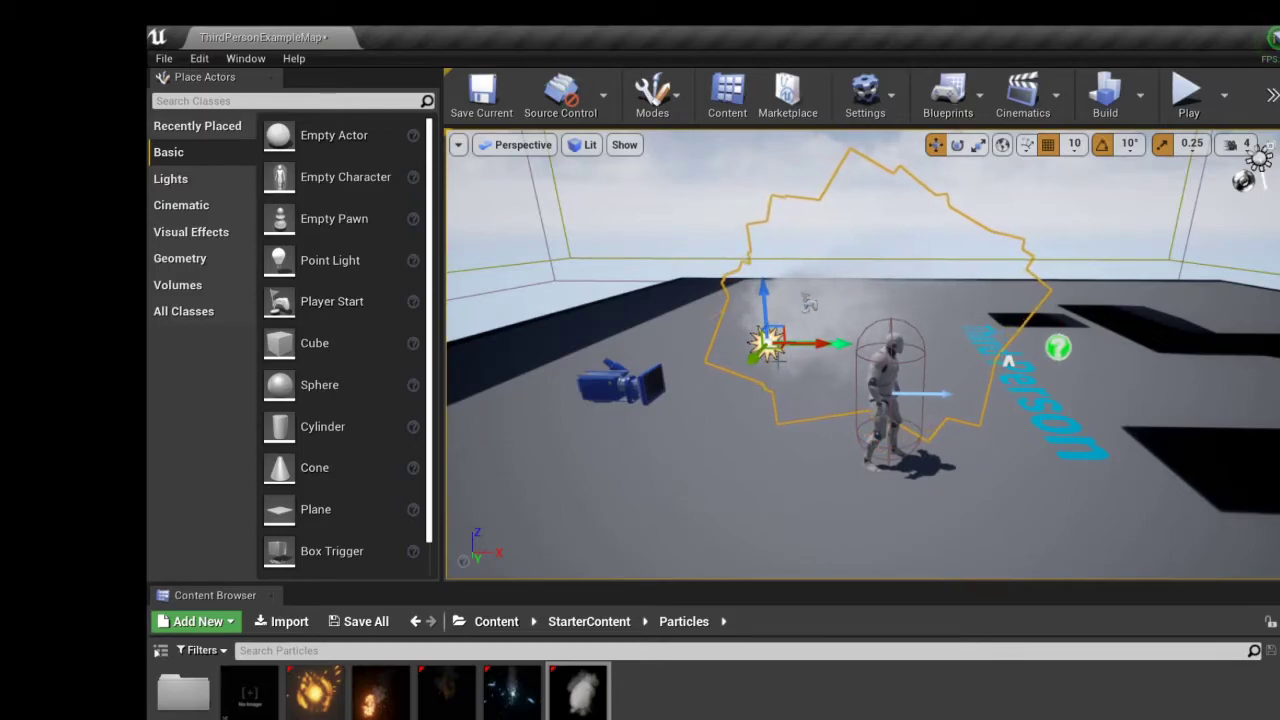
key("Delete")
left_click_drag(447, 690, 757, 390)
scroll(758, 380, "up", 2)
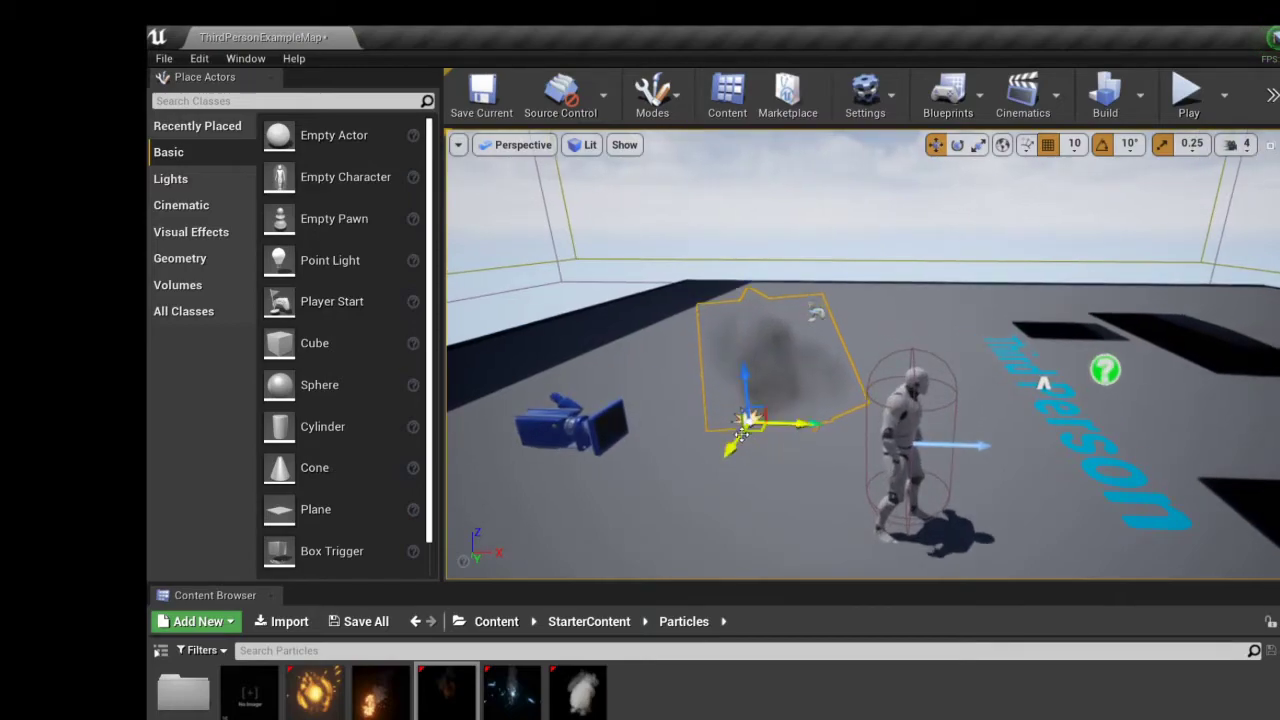
key("Delete")
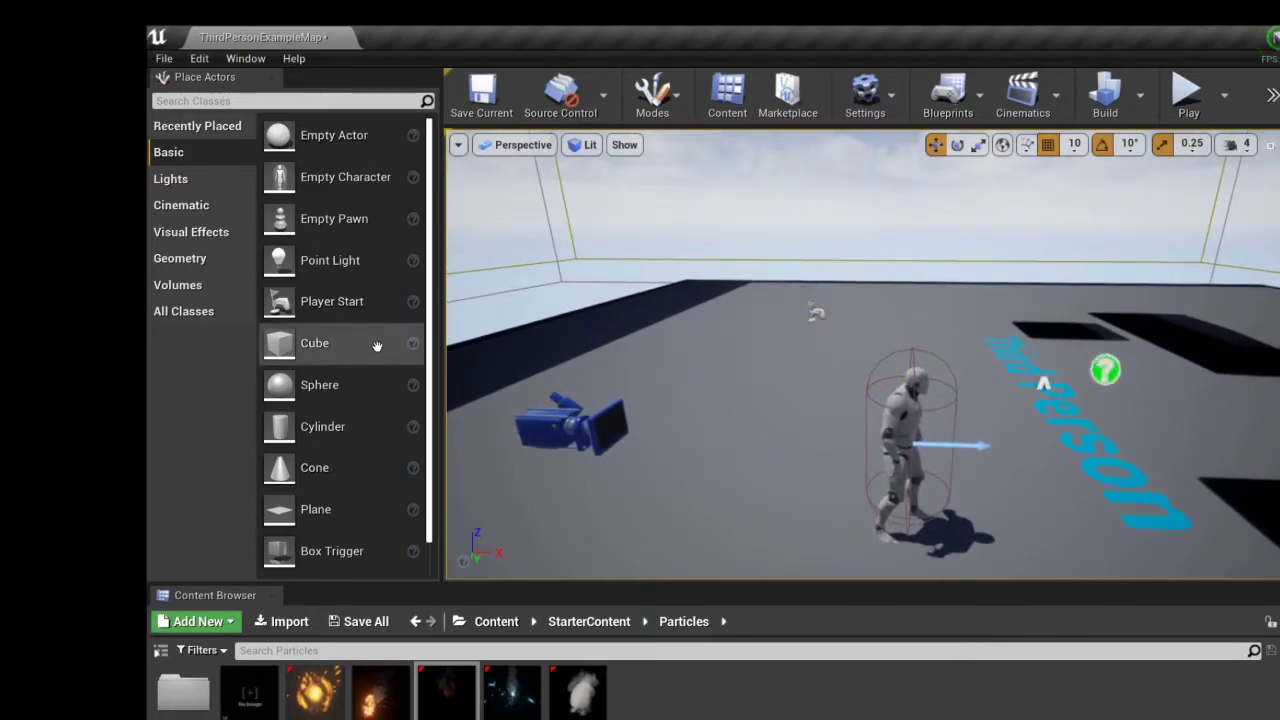
left_click(589, 621)
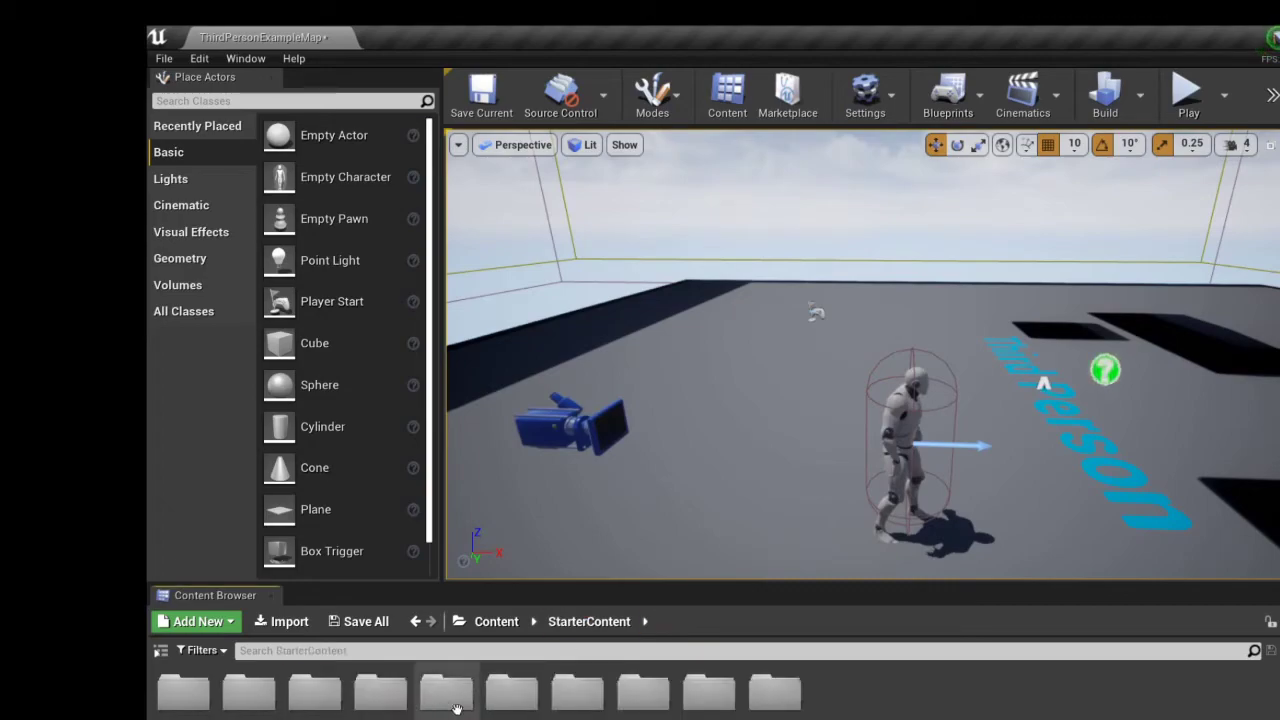
Step: Look at the Materials folder, return to StarterContent and open the Props folder
double_click(520, 697)
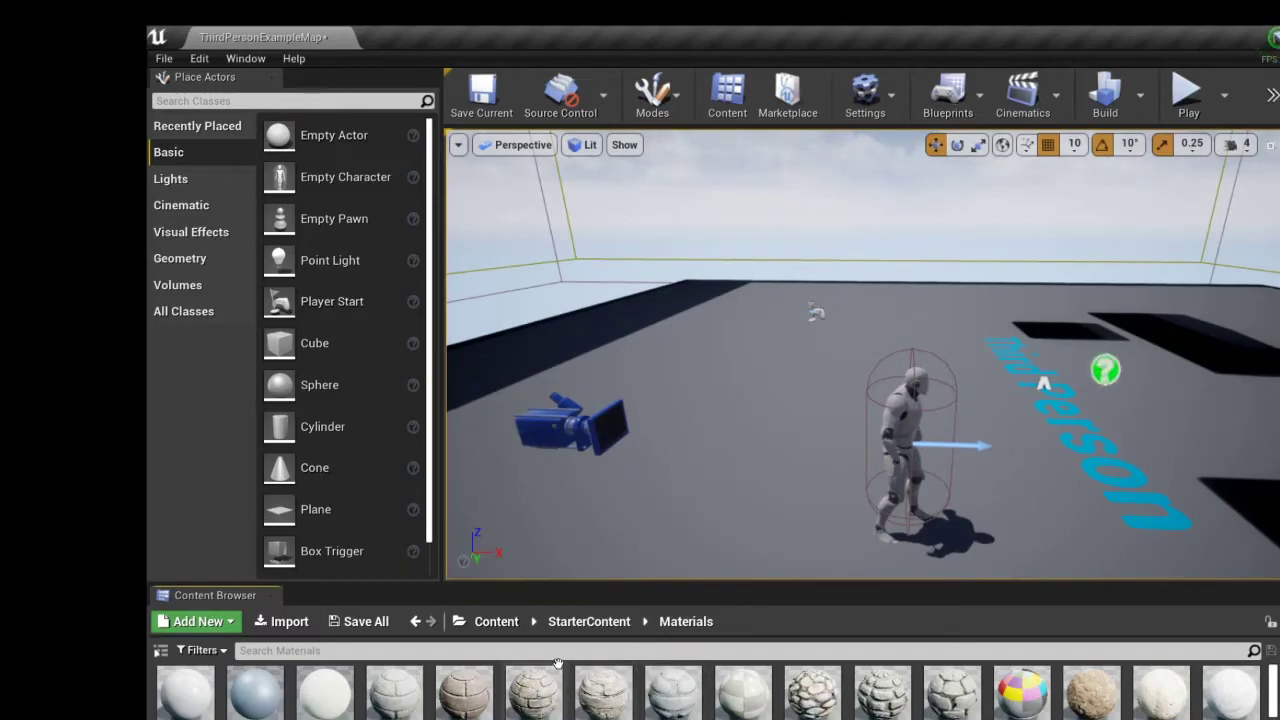
left_click(589, 621)
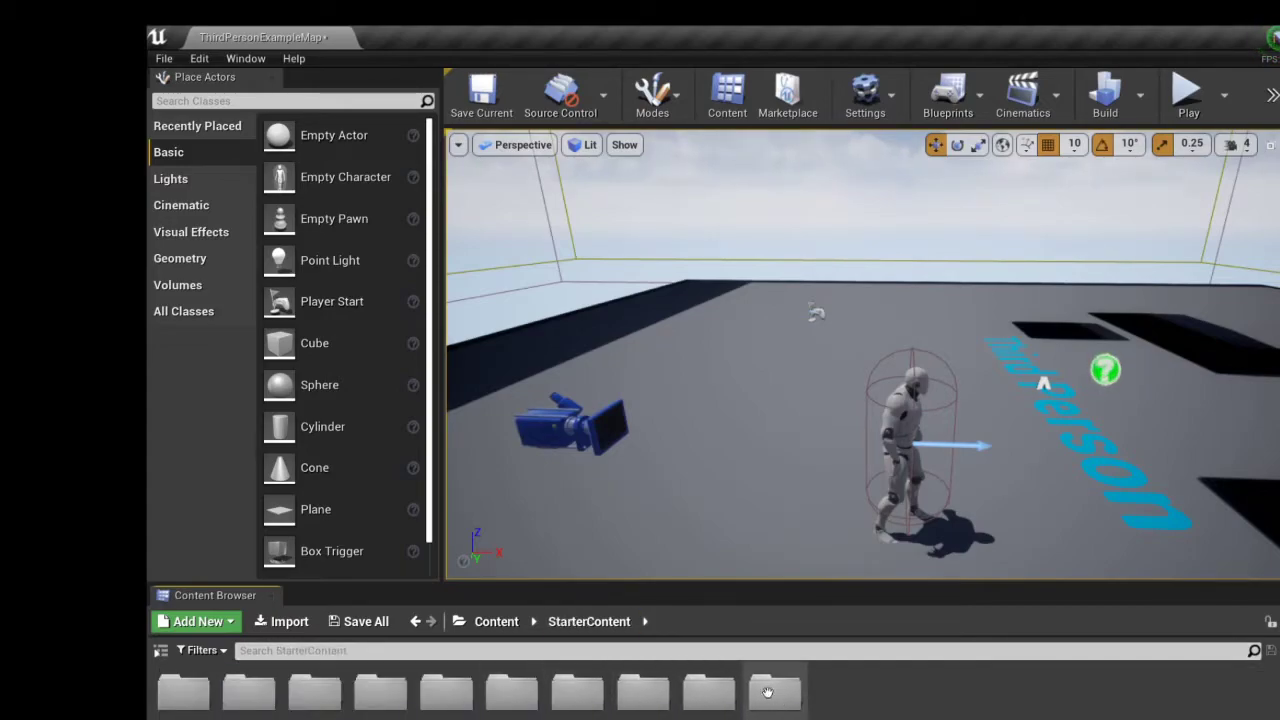
double_click(664, 706)
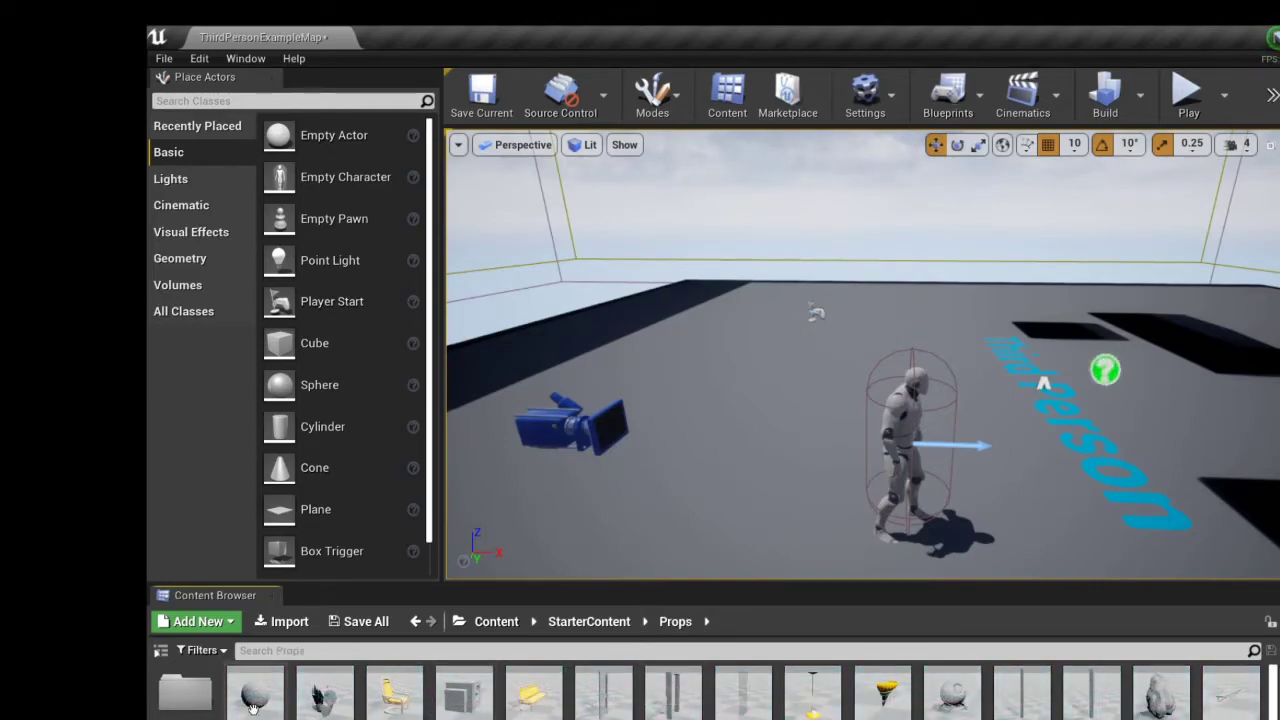
Step: Place a chair and a door on the floor behind the mannequin and a hanging ceiling lamp in the air
left_click_drag(398, 692, 780, 425)
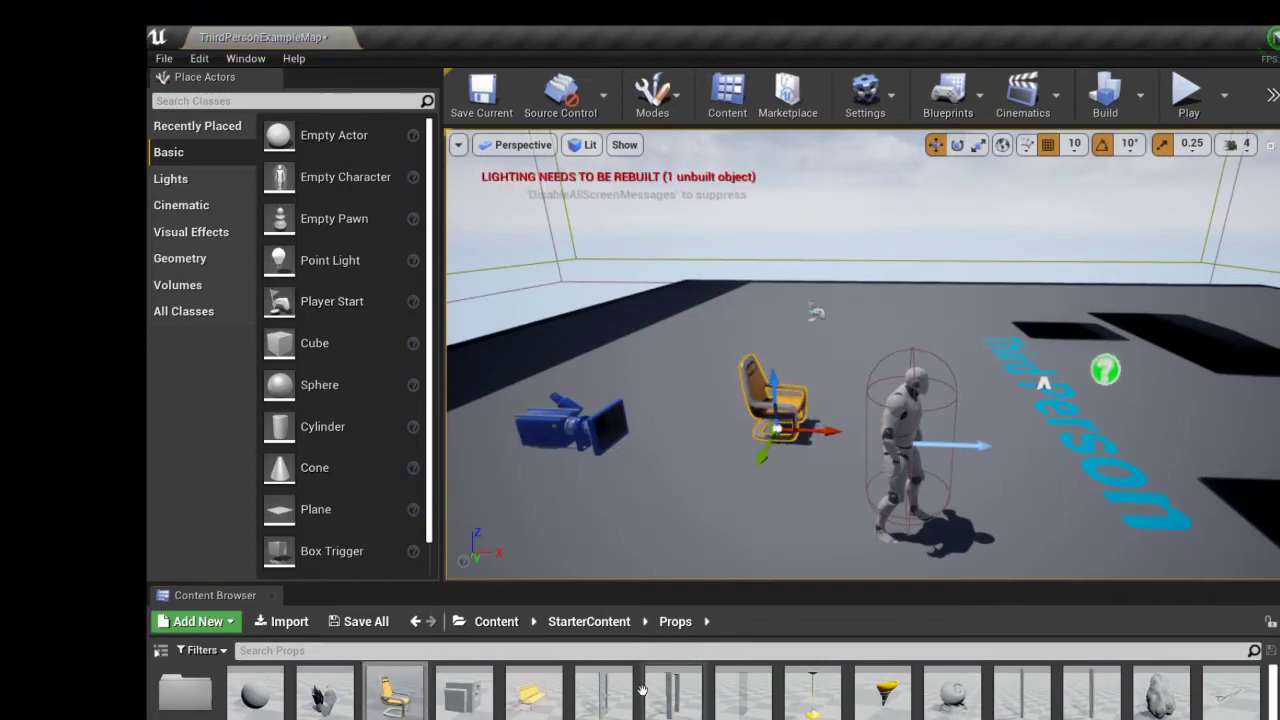
left_click_drag(603, 692, 843, 358)
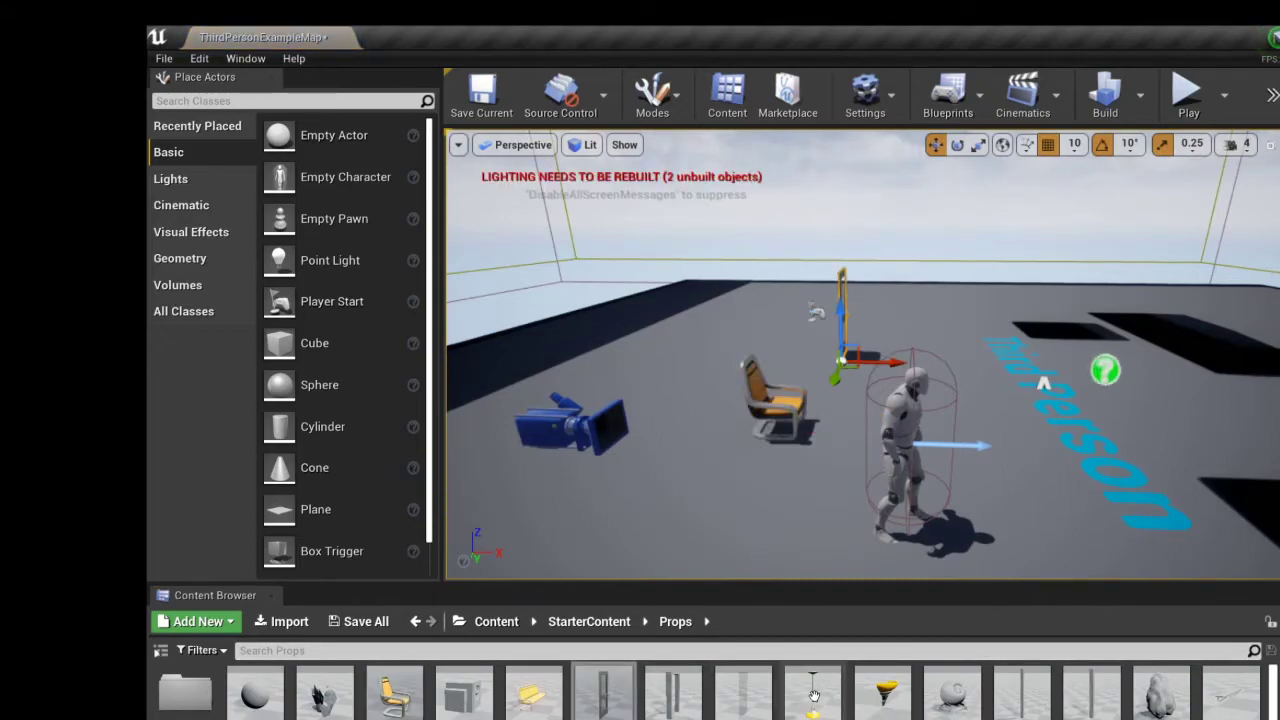
left_click_drag(812, 692, 981, 180)
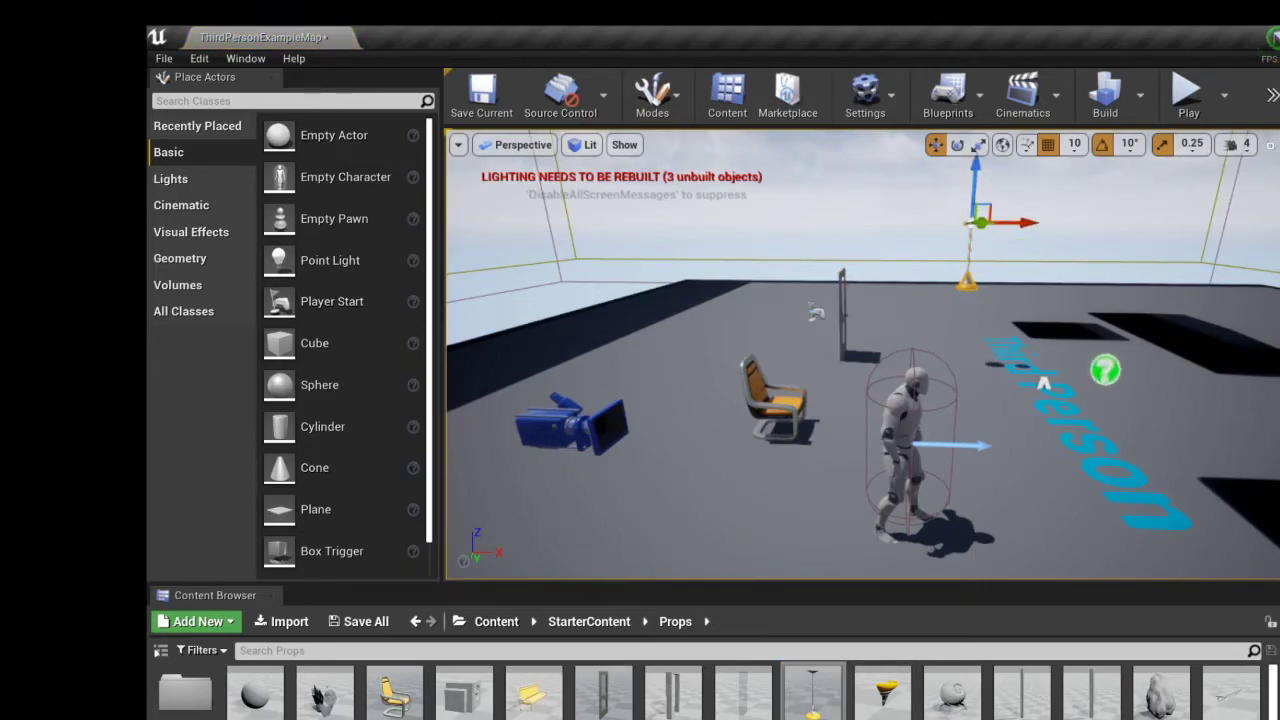
Step: Delete the ceiling lamp, the door and the chair from the level and return to the StarterContent folder
key("Delete")
left_click(843, 316)
key("Delete")
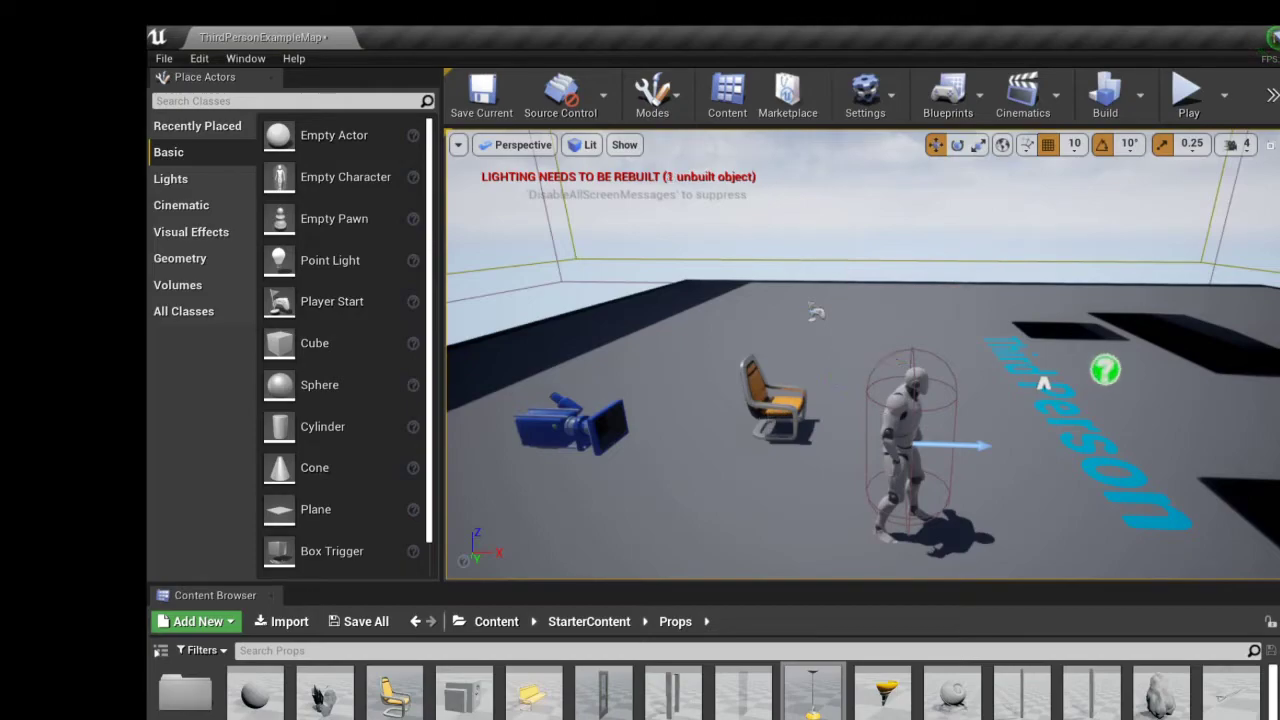
left_click(769, 418)
key("Delete")
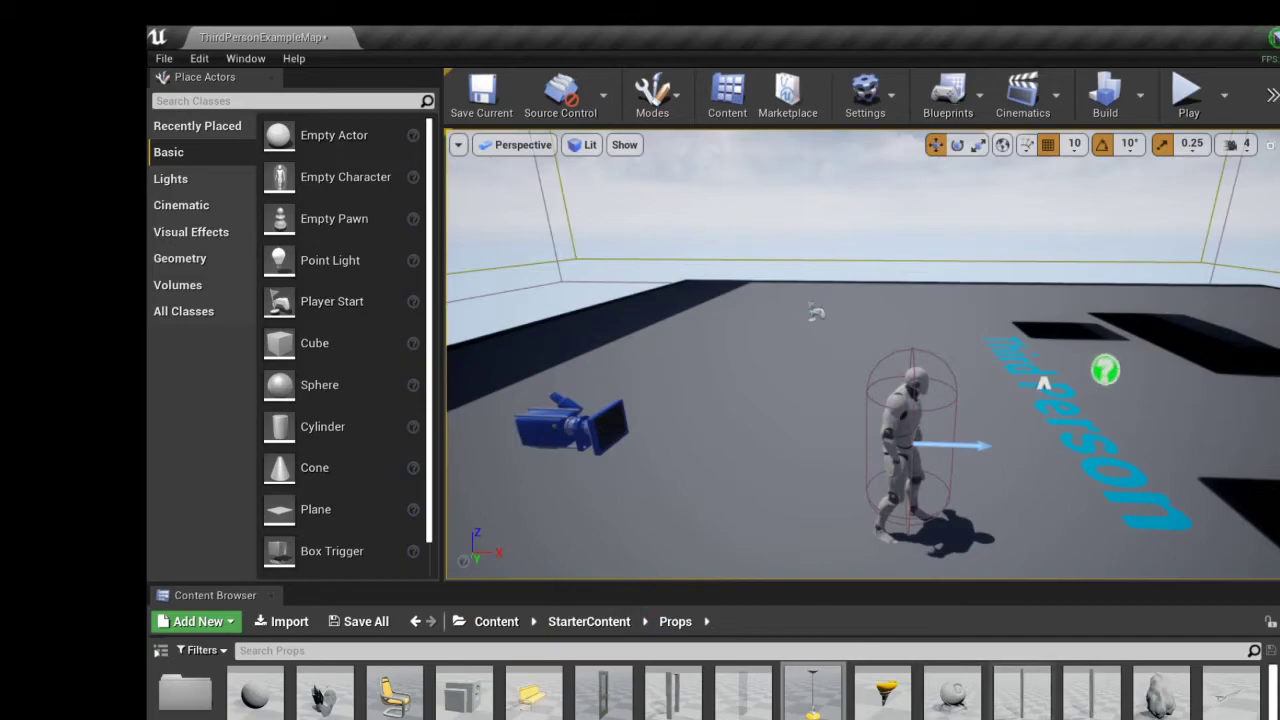
left_click(589, 621)
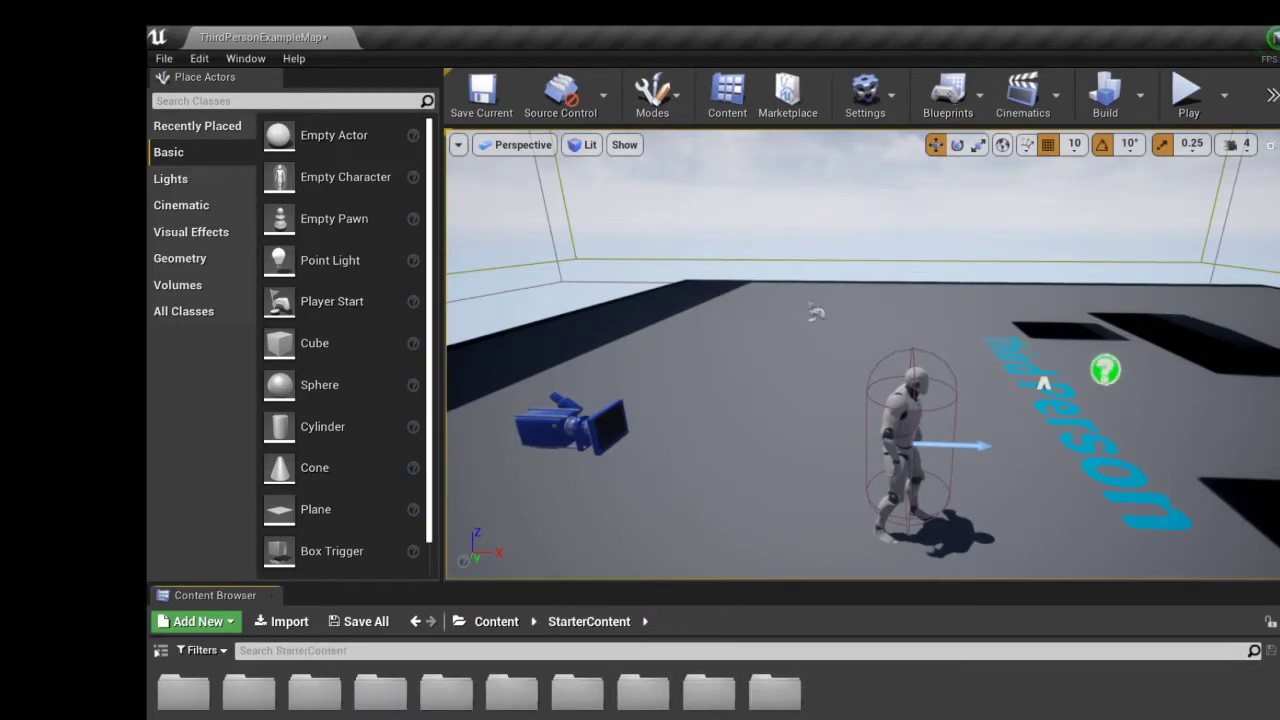
Step: Try out a horizontal cylindrical shape and a pyramid from the Shapes folder in the level, delete them, and return to StarterContent
double_click(707, 693)
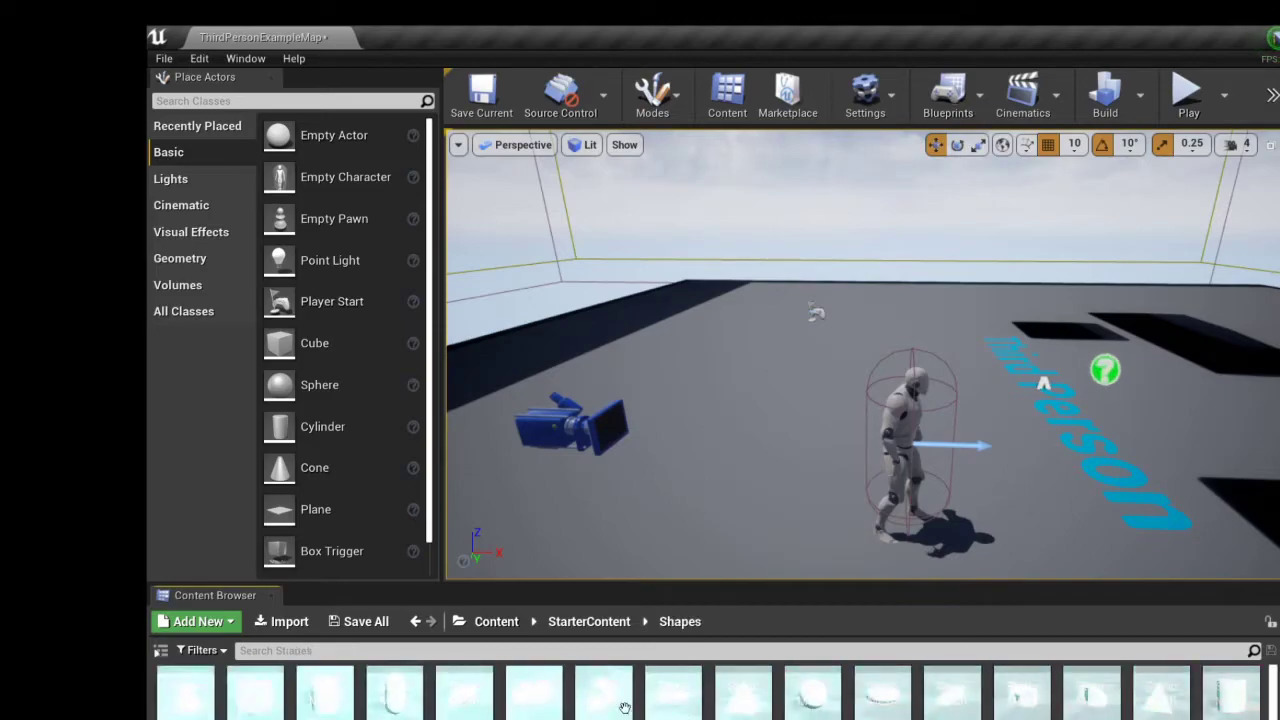
left_click_drag(463, 693, 746, 335)
left_click_drag(742, 690, 792, 460)
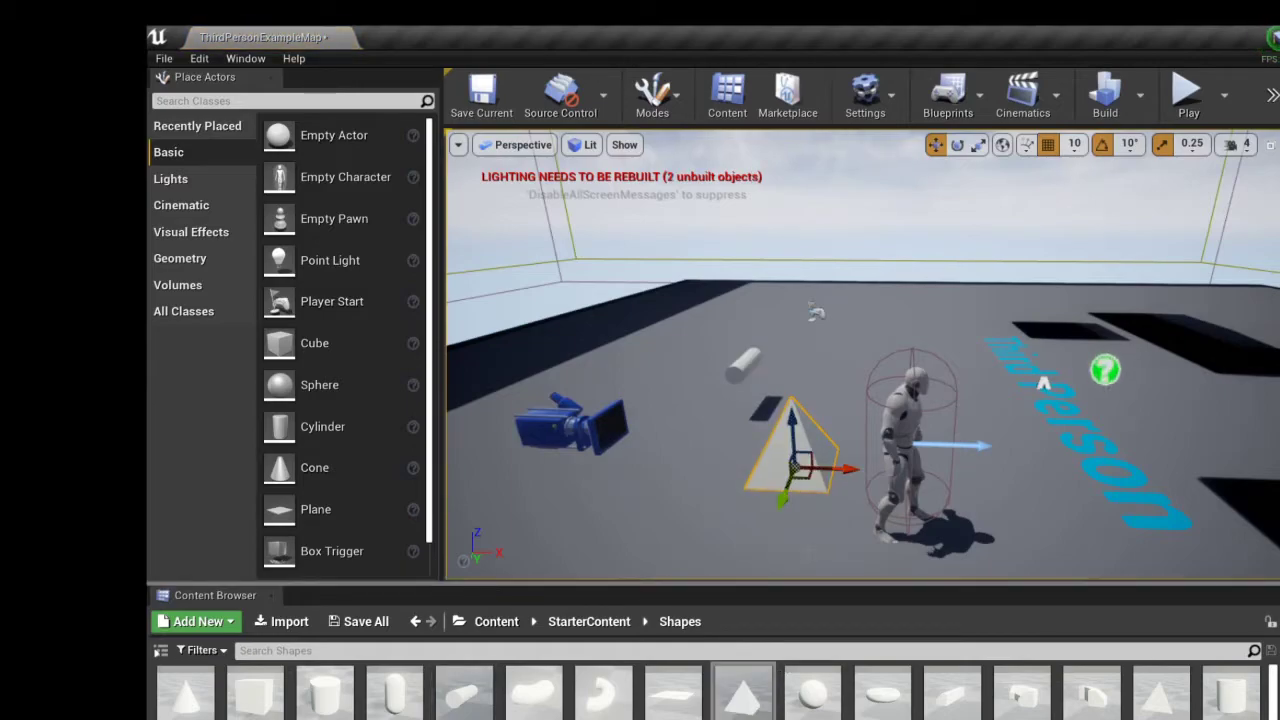
key("Delete")
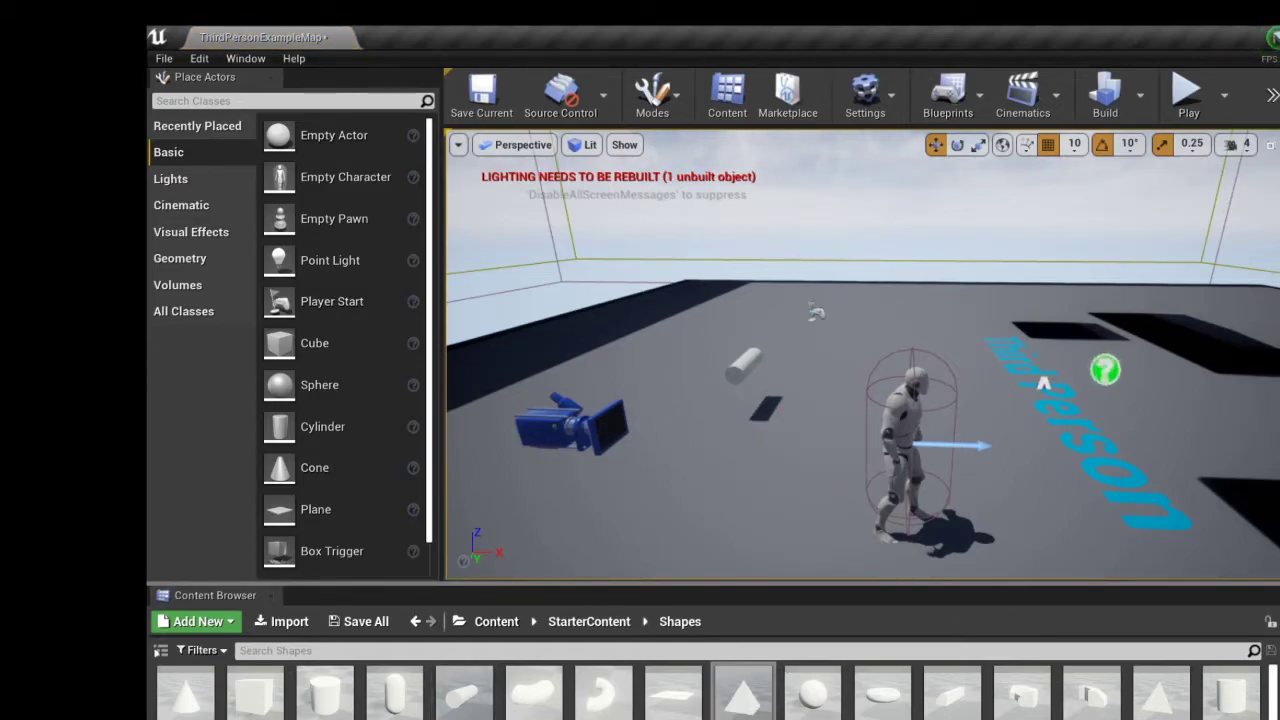
left_click(625, 621)
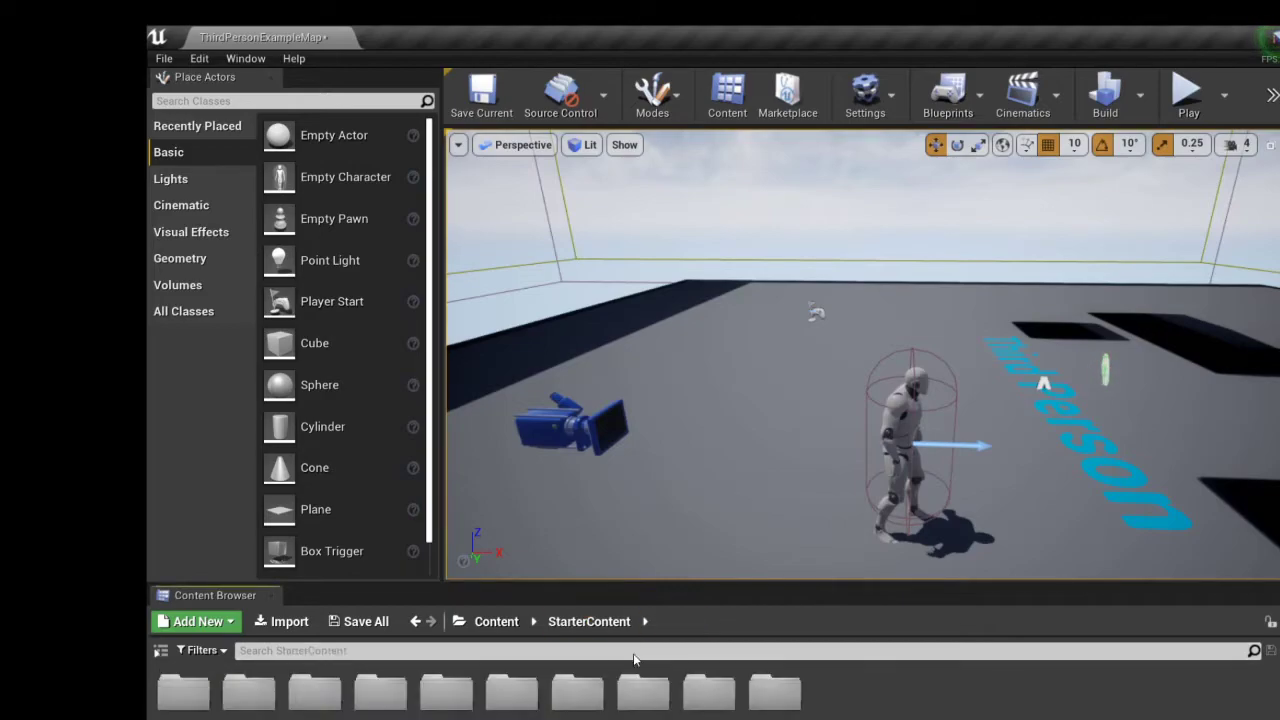
Step: Examine the Textures folder and the materials in the Materials folder, and return to the Content root
double_click(773, 697)
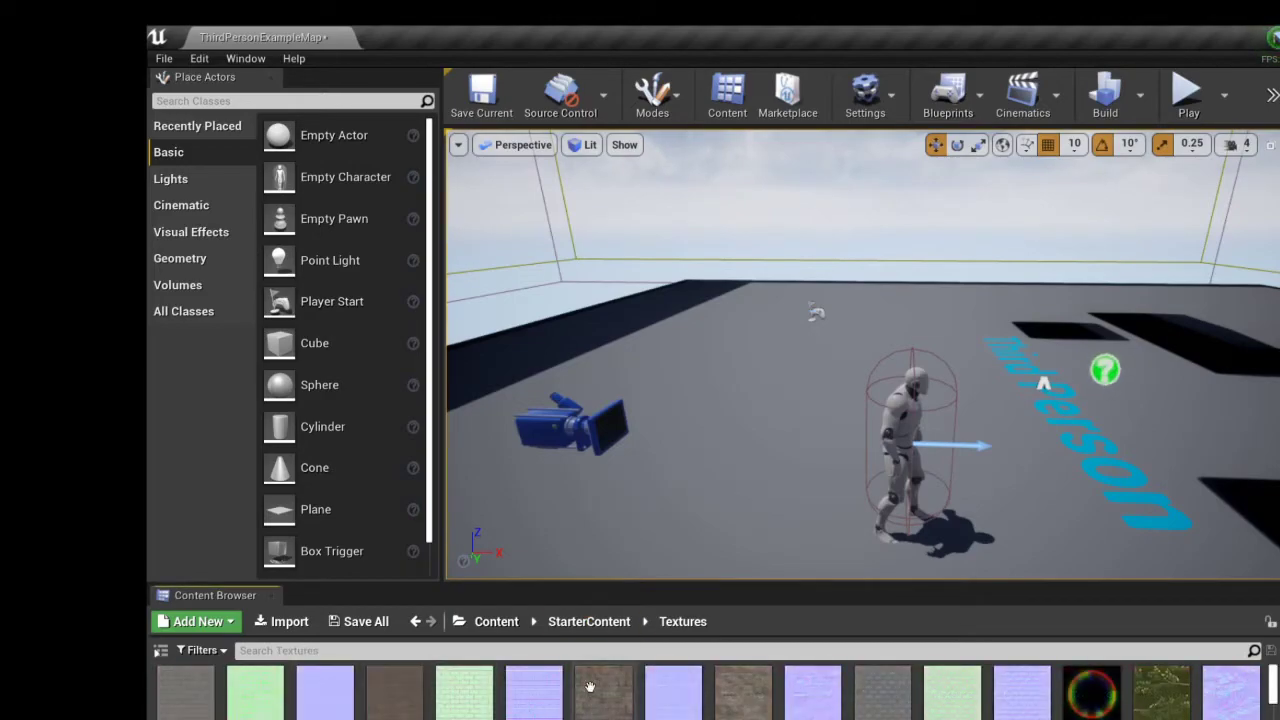
left_click(567, 621)
double_click(511, 690)
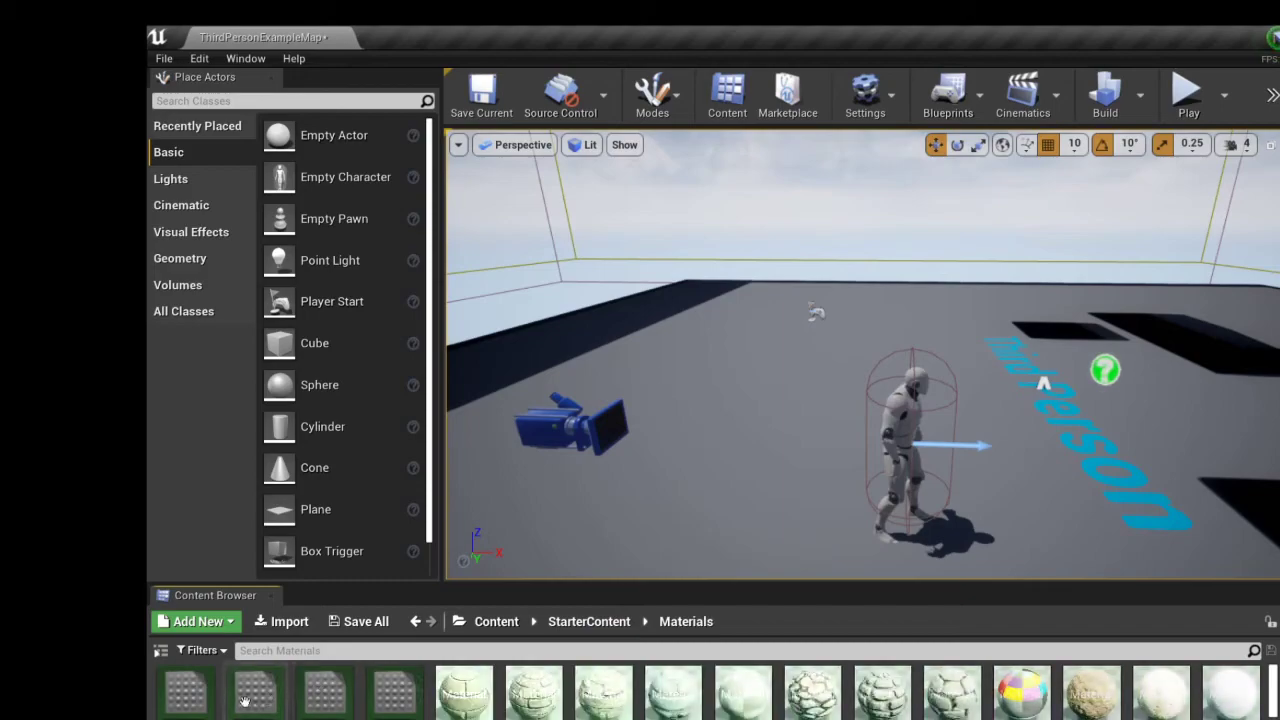
scroll(600, 690, "down", 3)
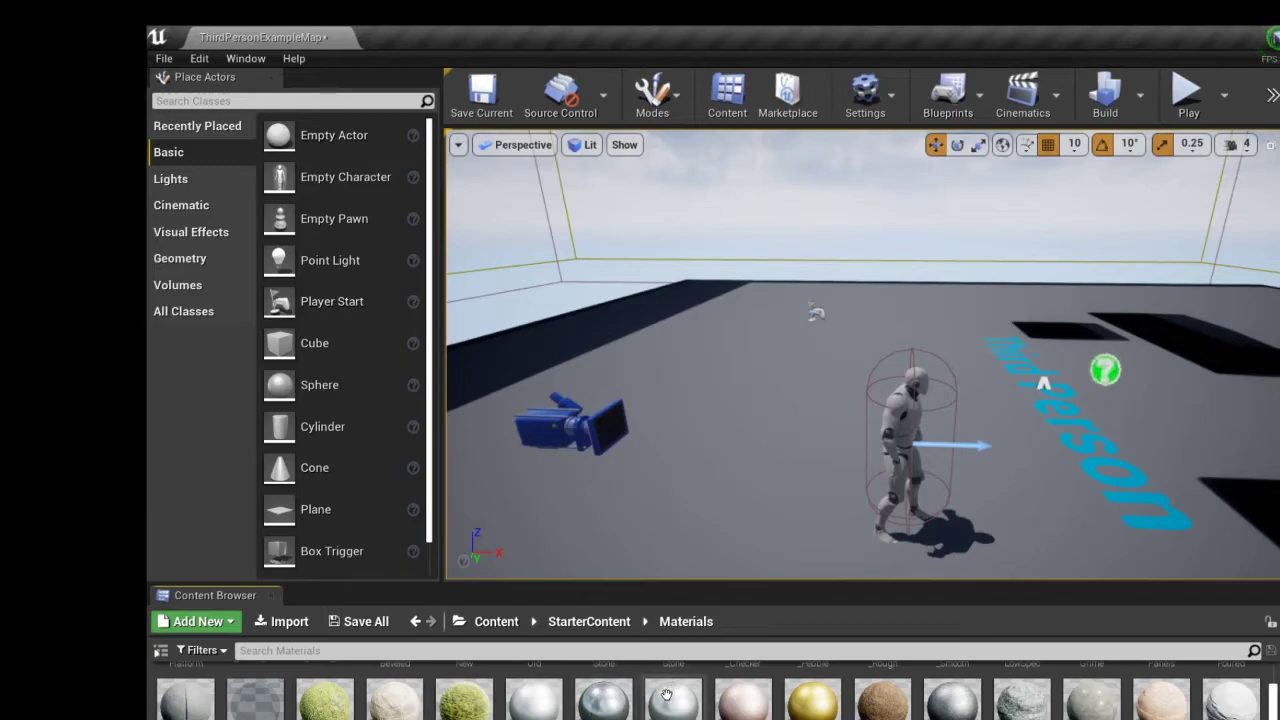
left_click(590, 621)
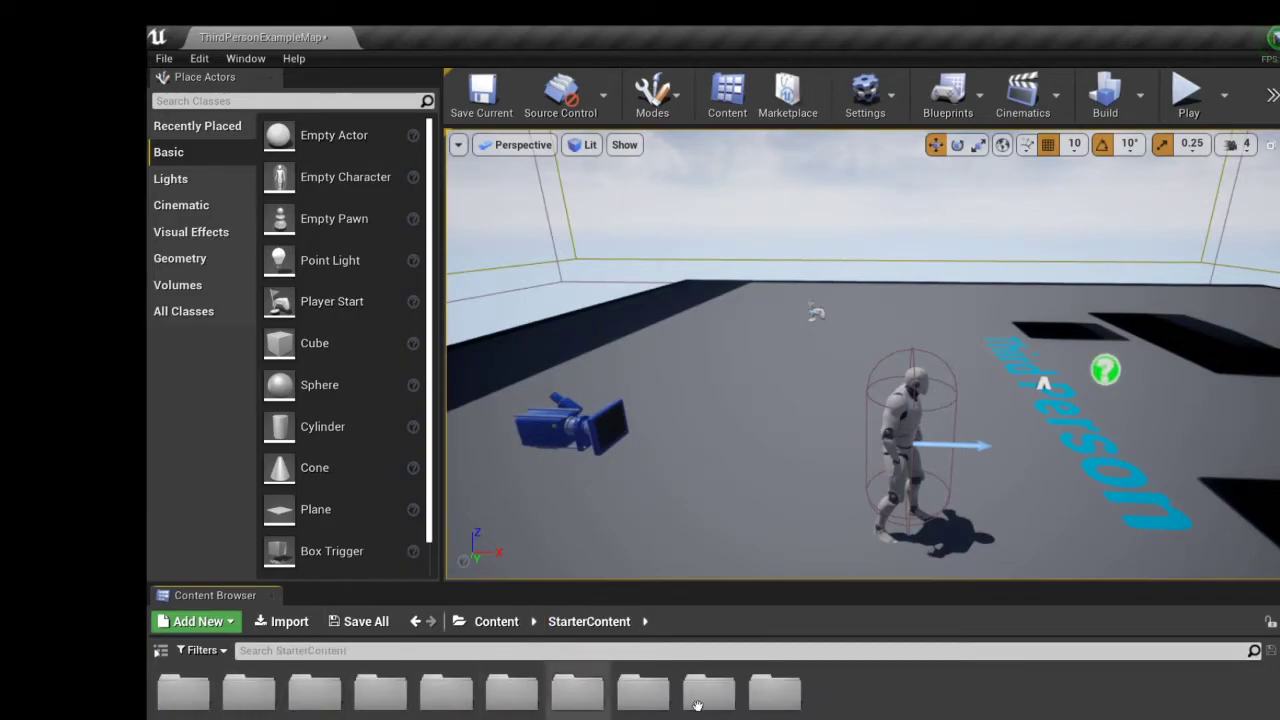
left_click(496, 621)
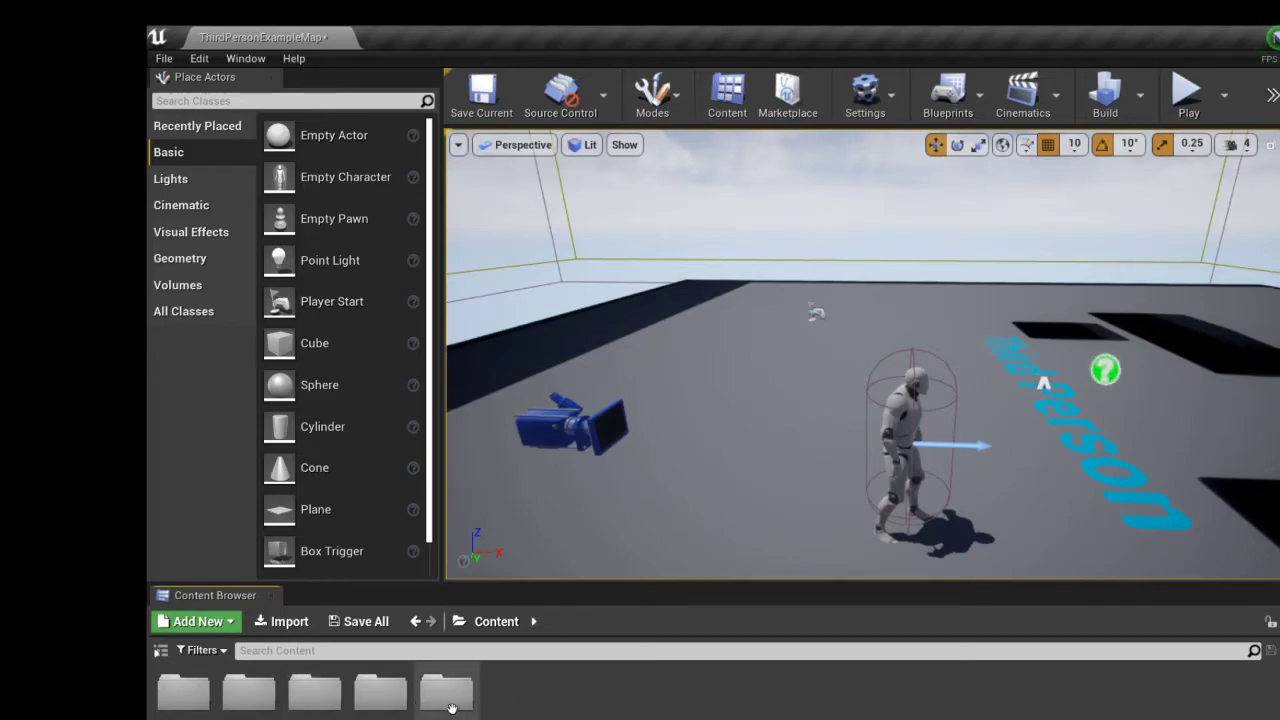
Step: Try out the long wall block from the ThirdPerson Meshes folder beside the mannequin, delete it, and return to the Content root
double_click(378, 708)
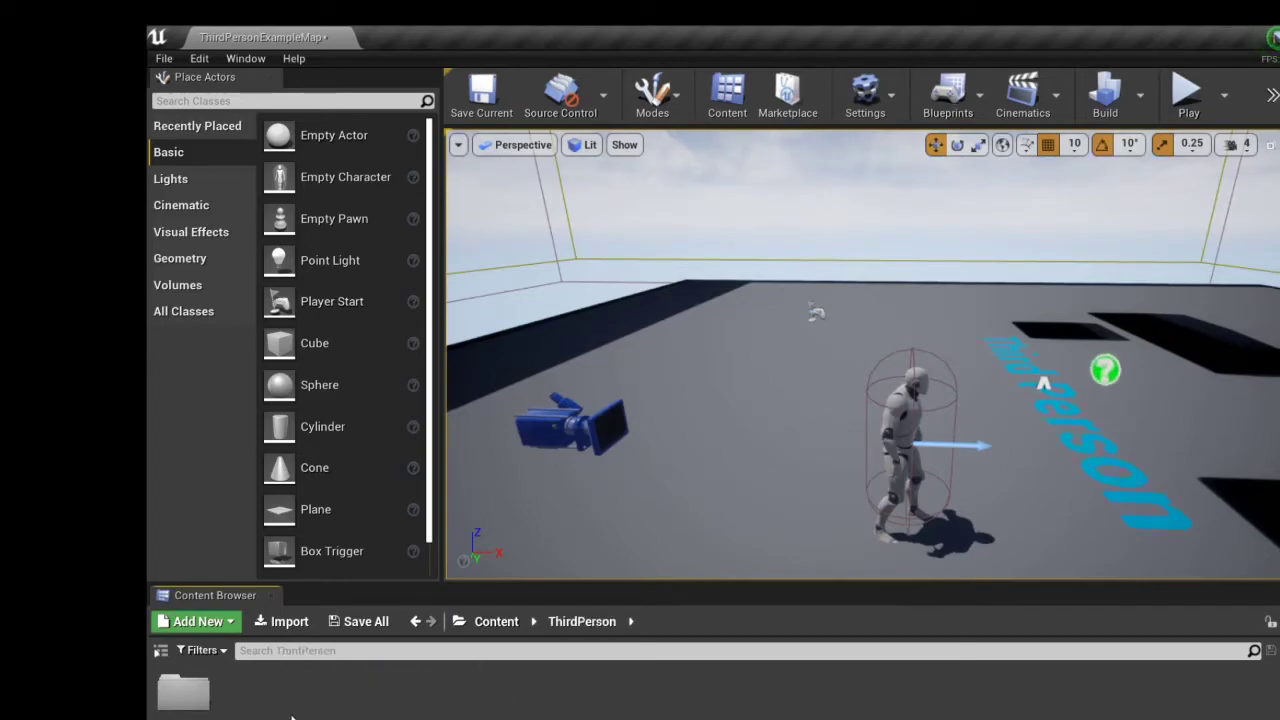
double_click(183, 692)
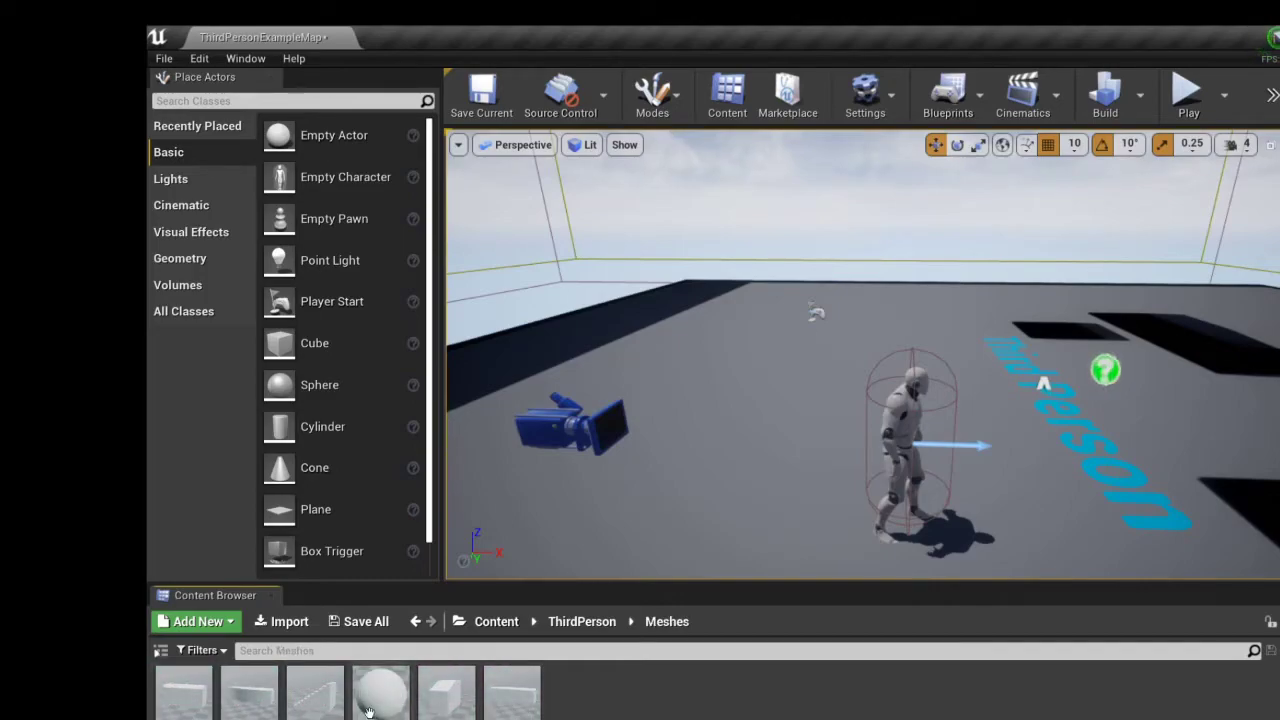
left_click(510, 700)
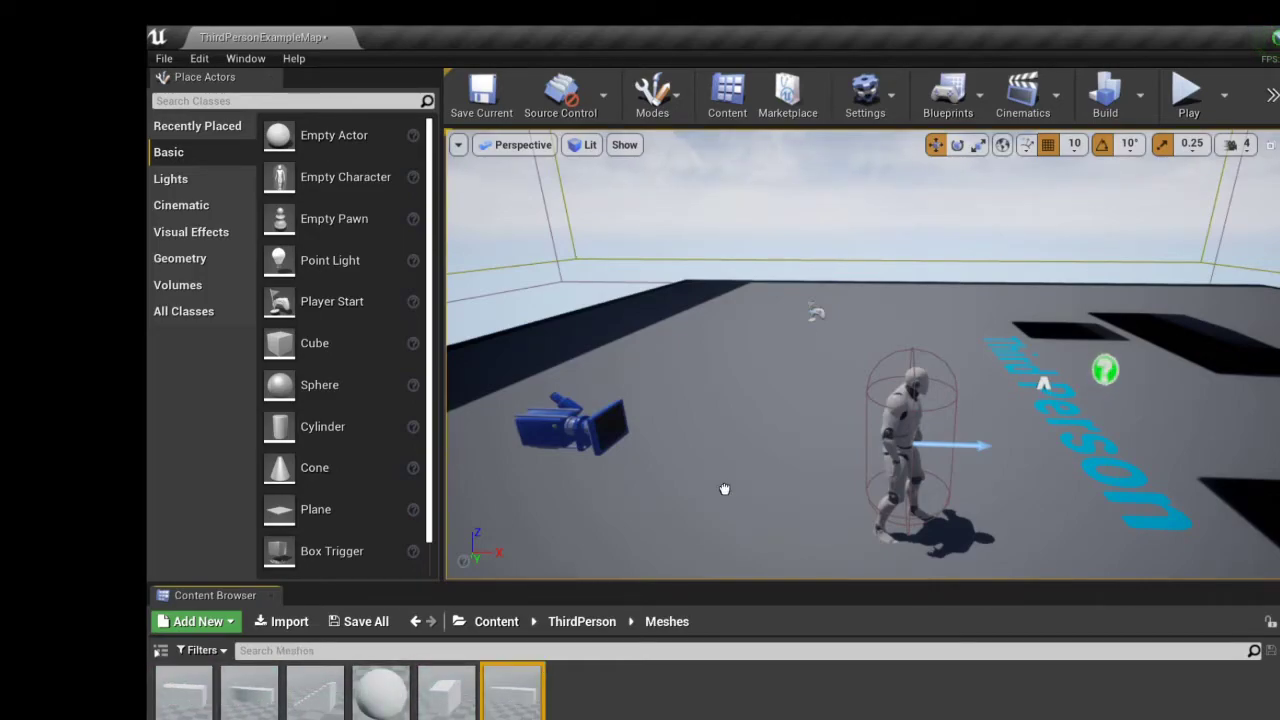
left_click_drag(707, 511, 955, 360)
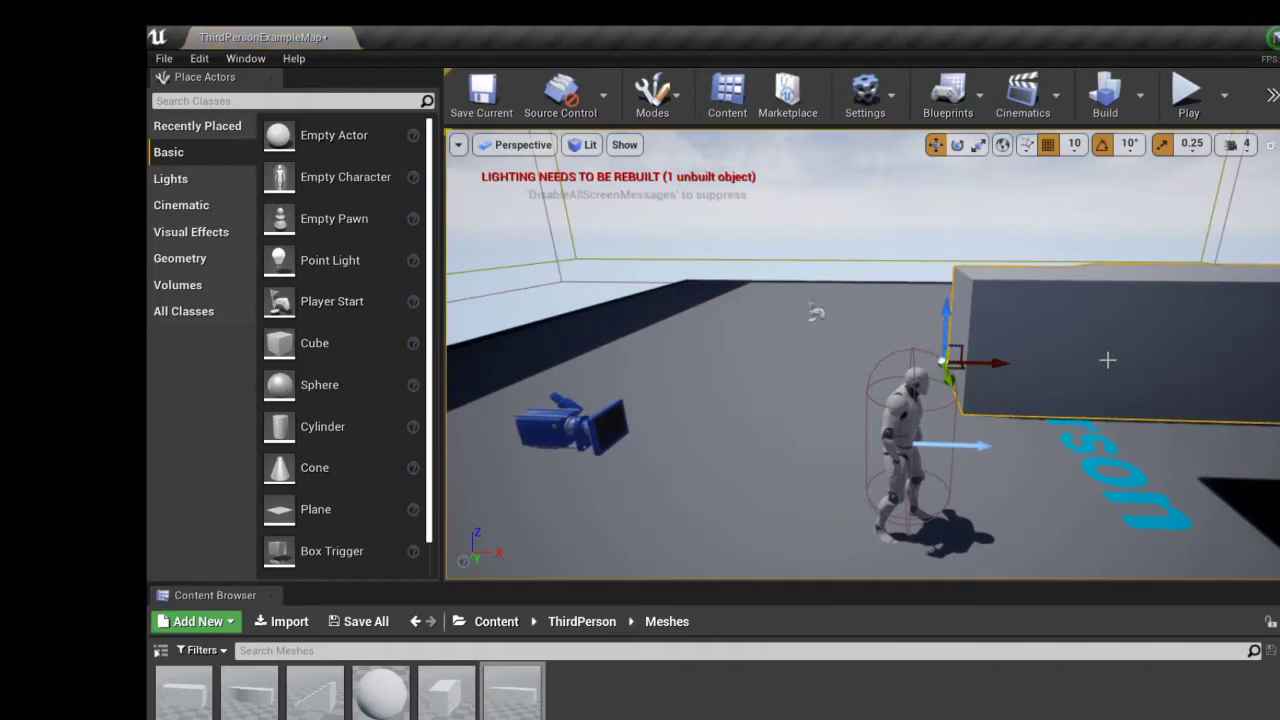
key("Delete")
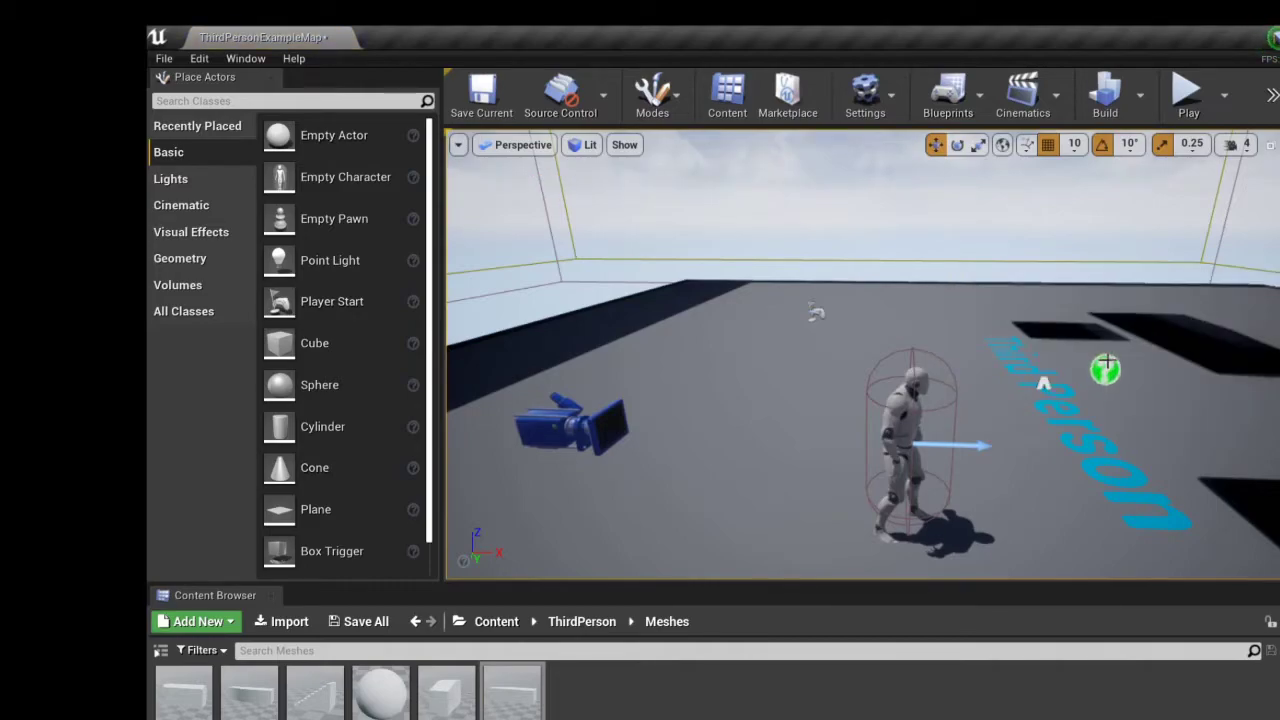
left_click(582, 621)
left_click(494, 621)
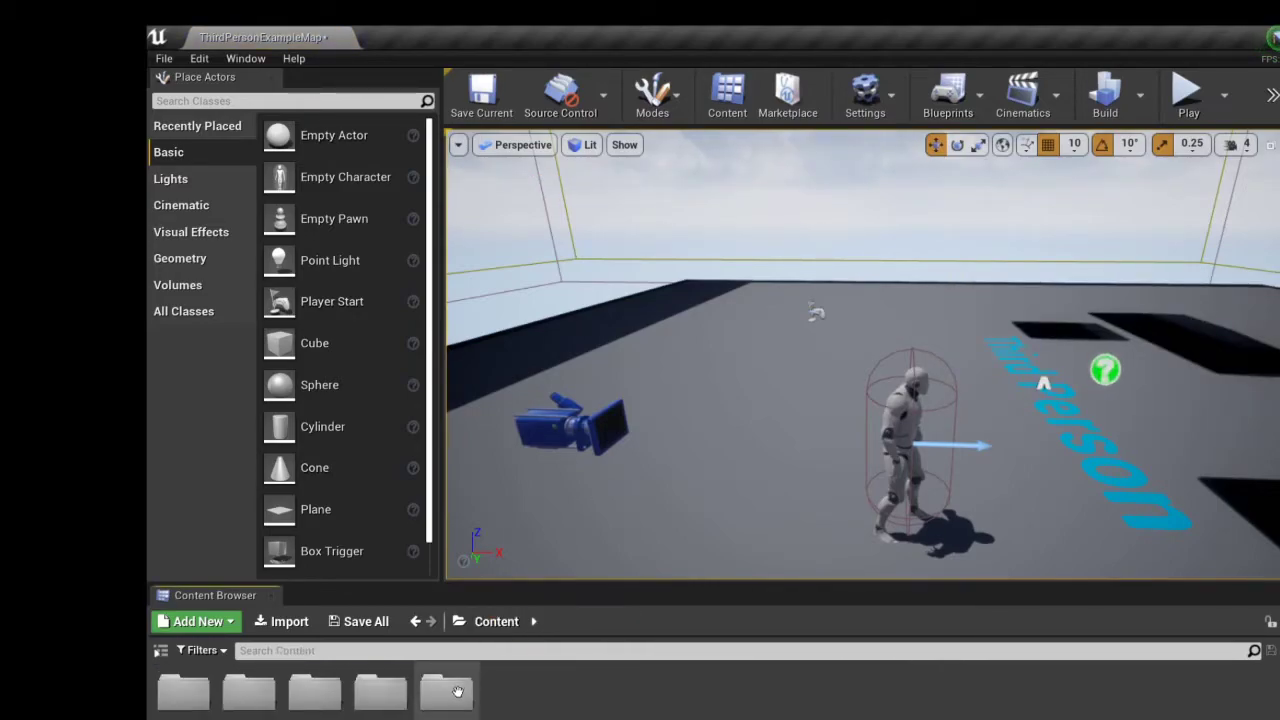
Step: Open the Blueprints folder inside ThirdPersonBP and select the floor of the level
double_click(458, 690)
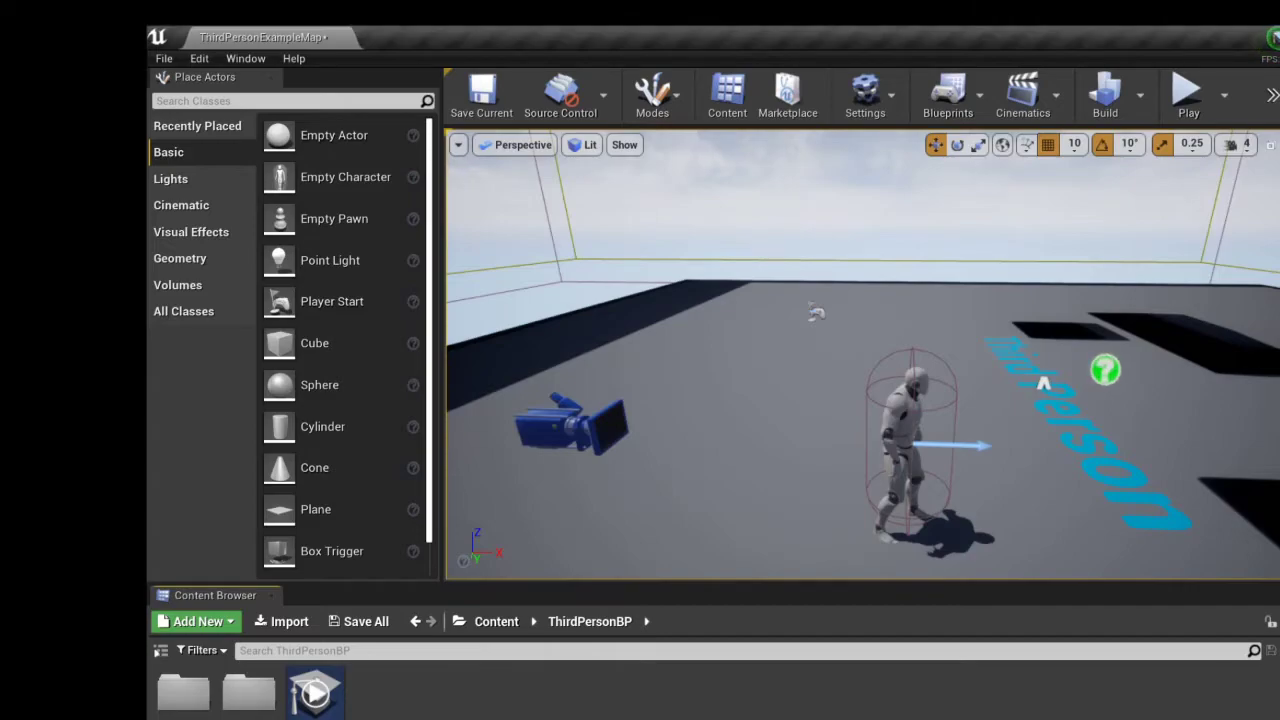
double_click(182, 712)
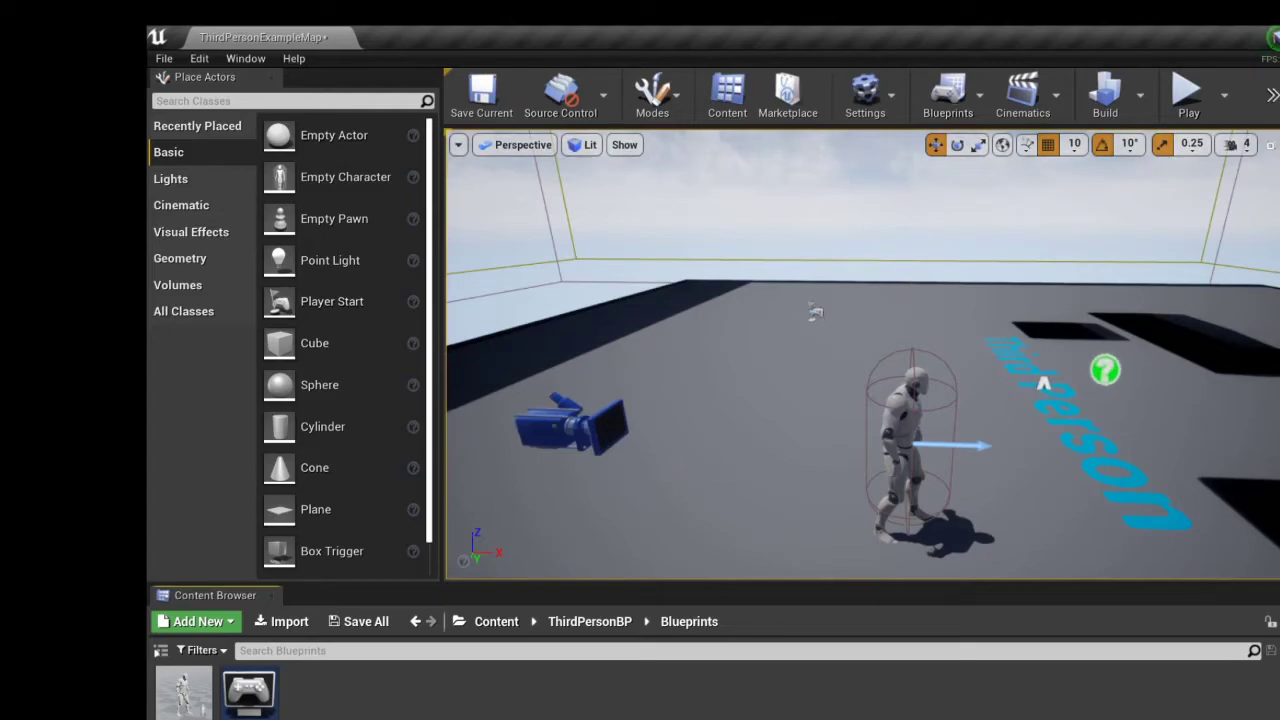
right_click_drag(862, 355, 963, 317)
key("s")
key("a")
key("w")
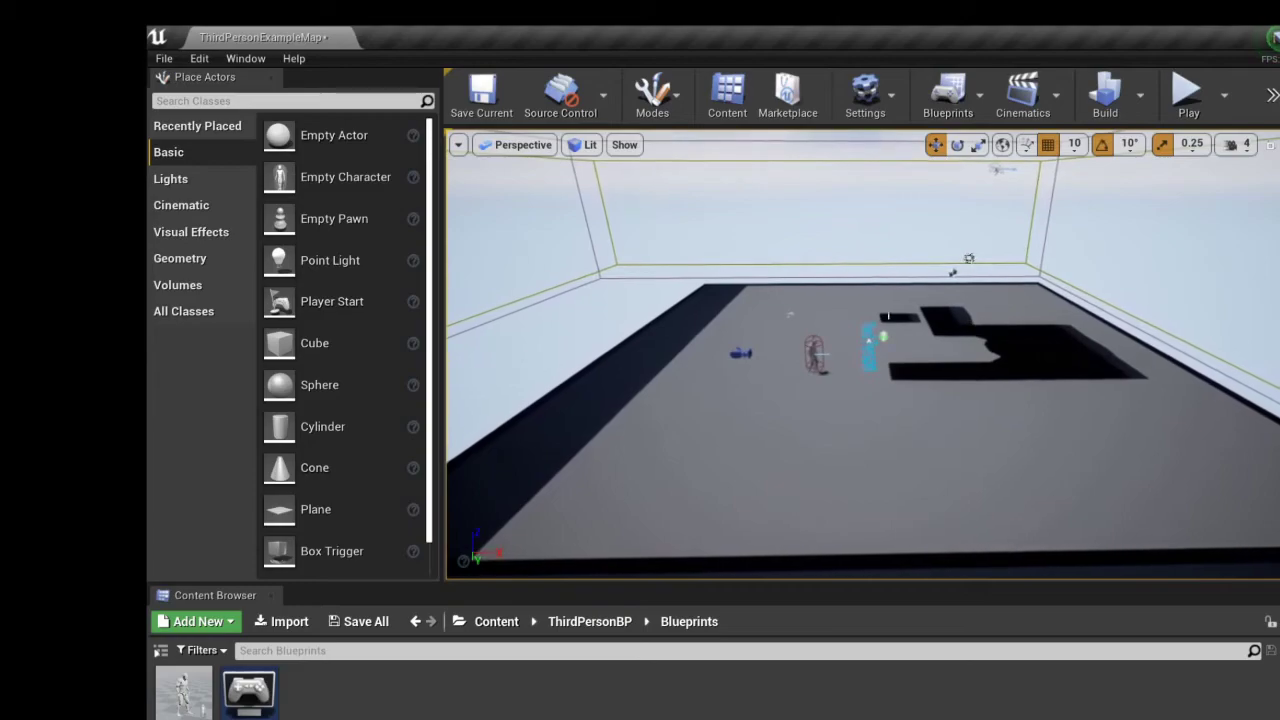
left_click(644, 471)
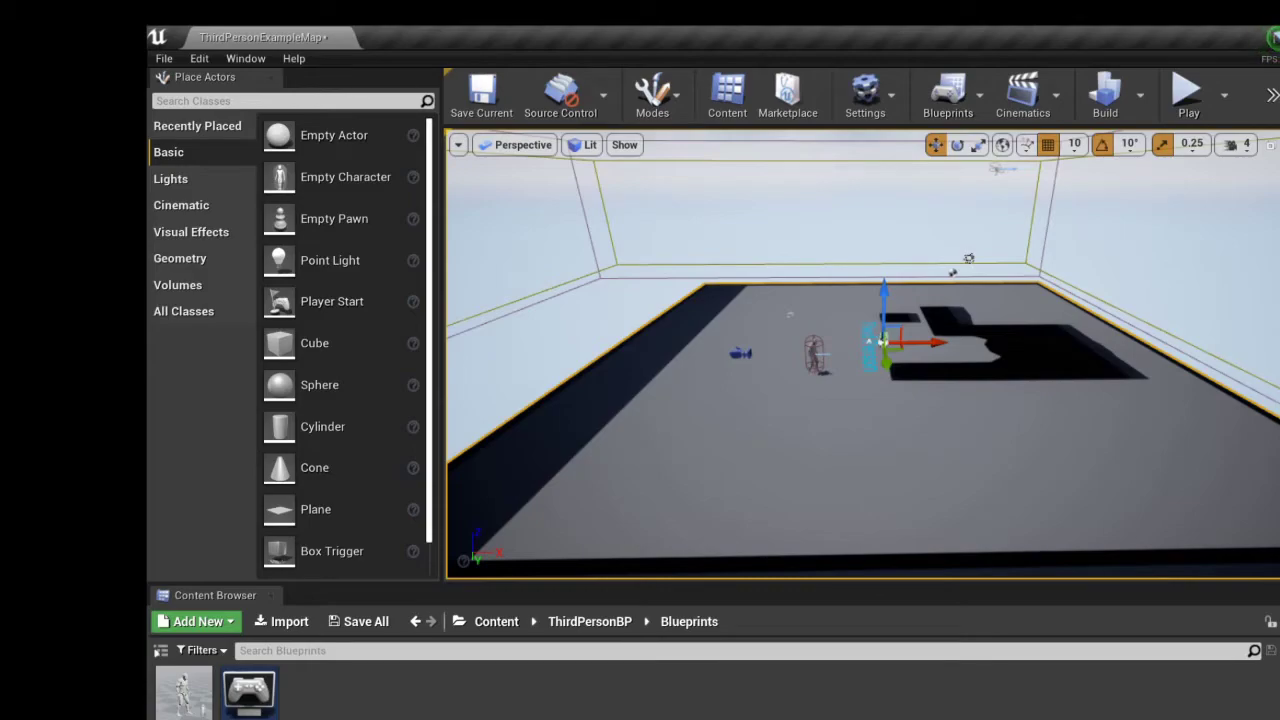
Step: Widen the area showing the floor's properties and show the World Outliner there
key("w")
right_click_drag(862, 354, 1026, 429)
key("s")
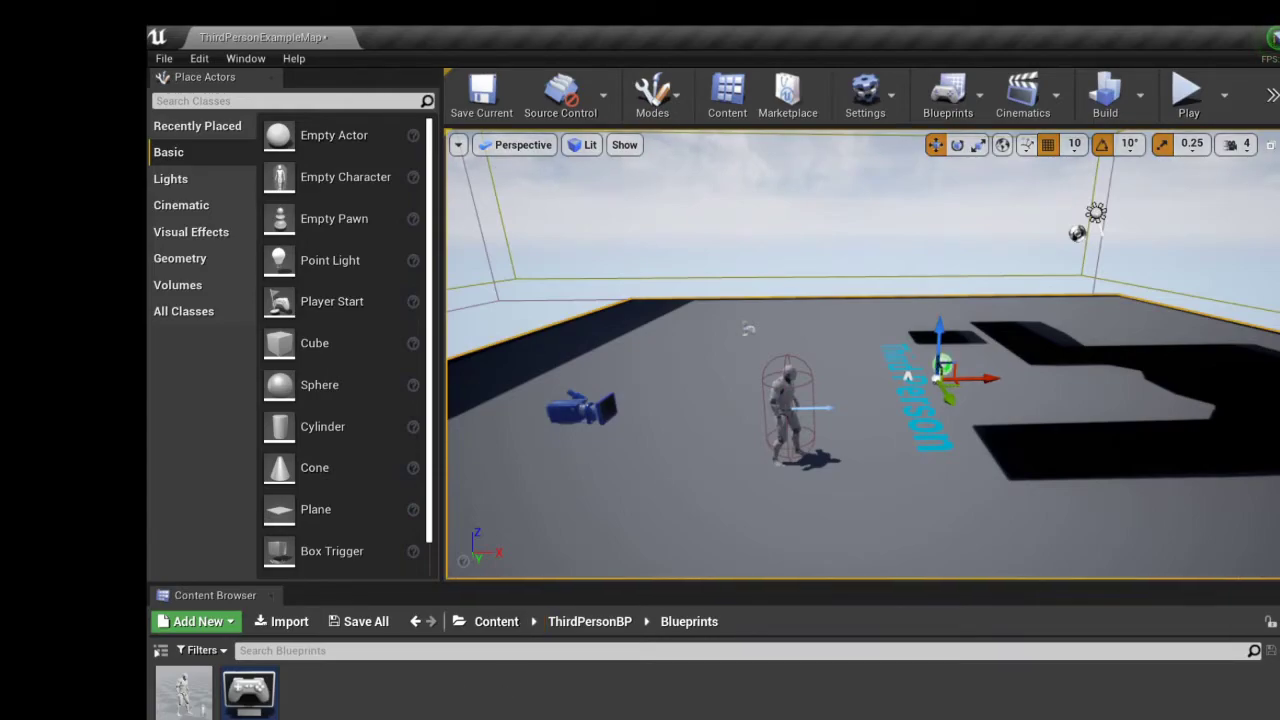
right_click_drag(835, 269, 835, 185)
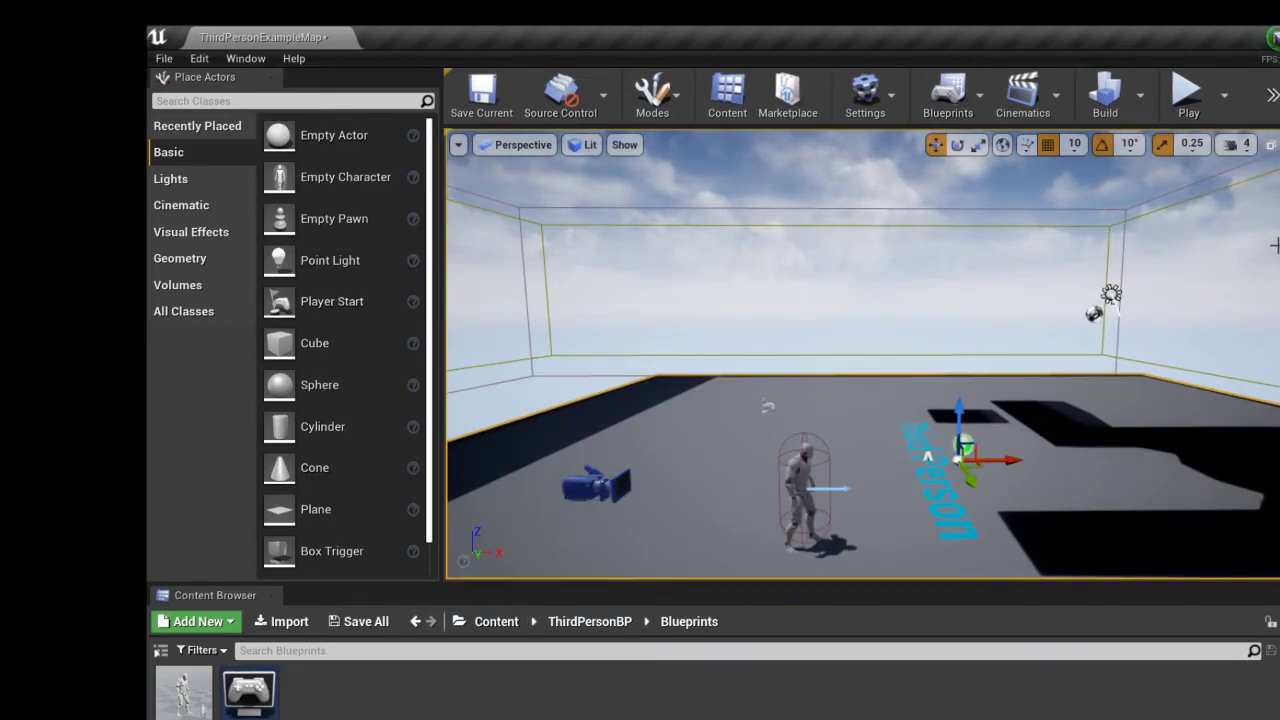
left_click_drag(1277, 242, 1222, 238)
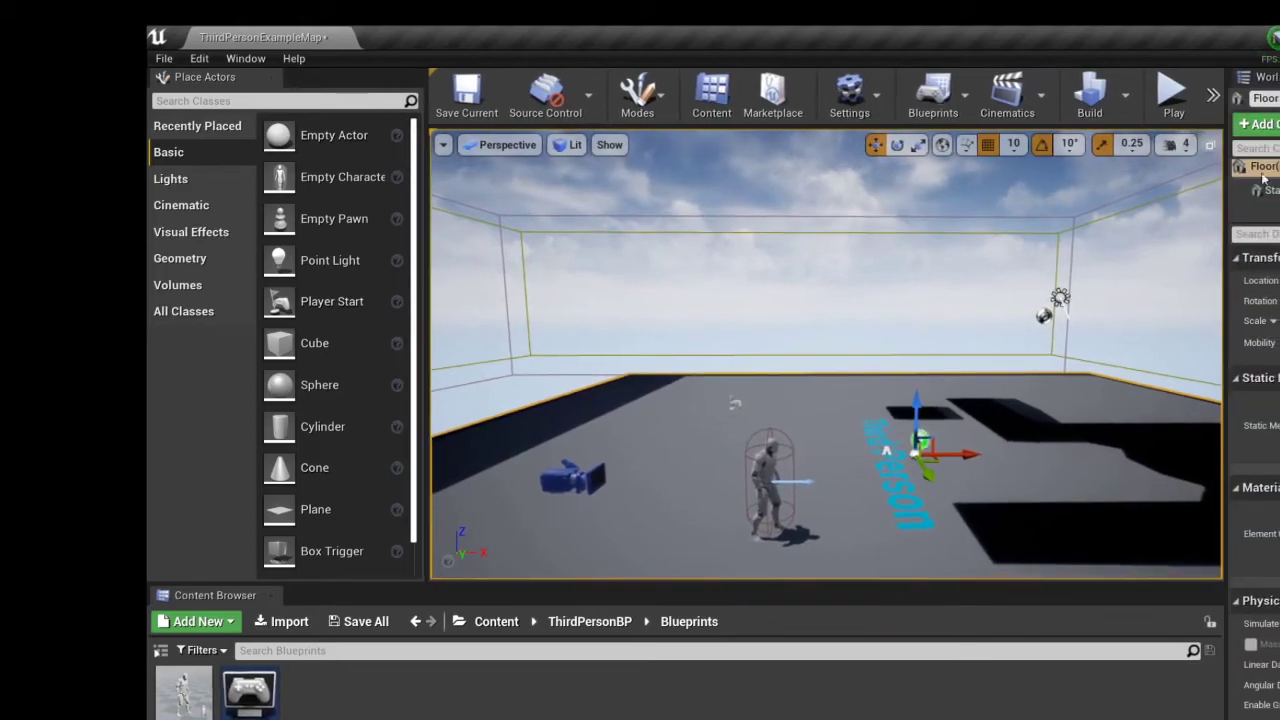
left_click(1255, 77)
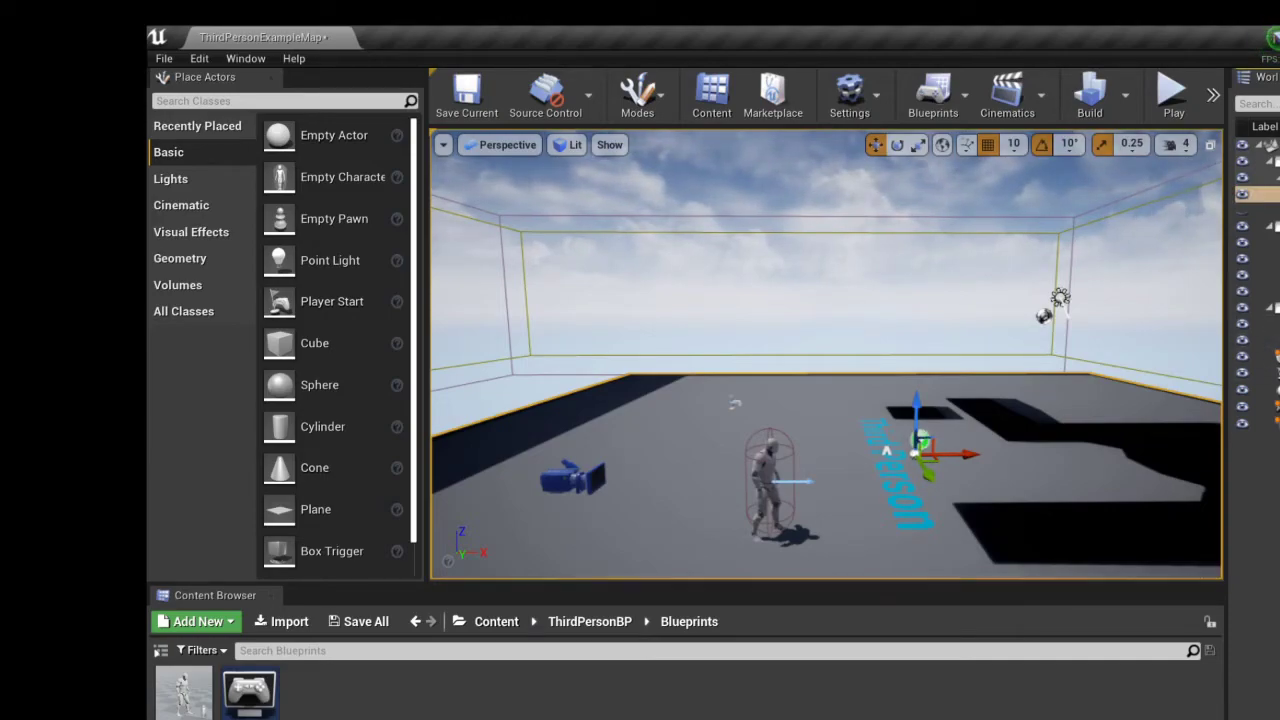
Step: Inspect the level's actors by selecting the third-person character, a large bounding volume and the floor in the World Outliner
left_click(1262, 423)
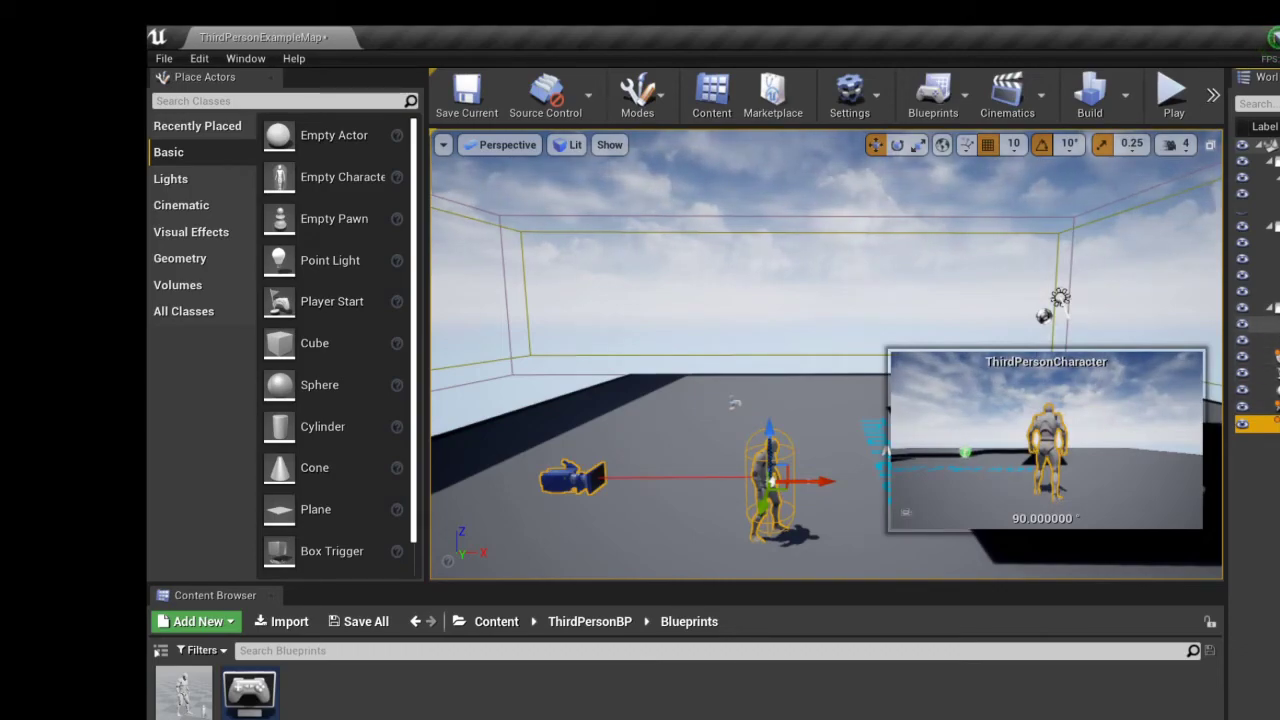
left_click(1262, 291)
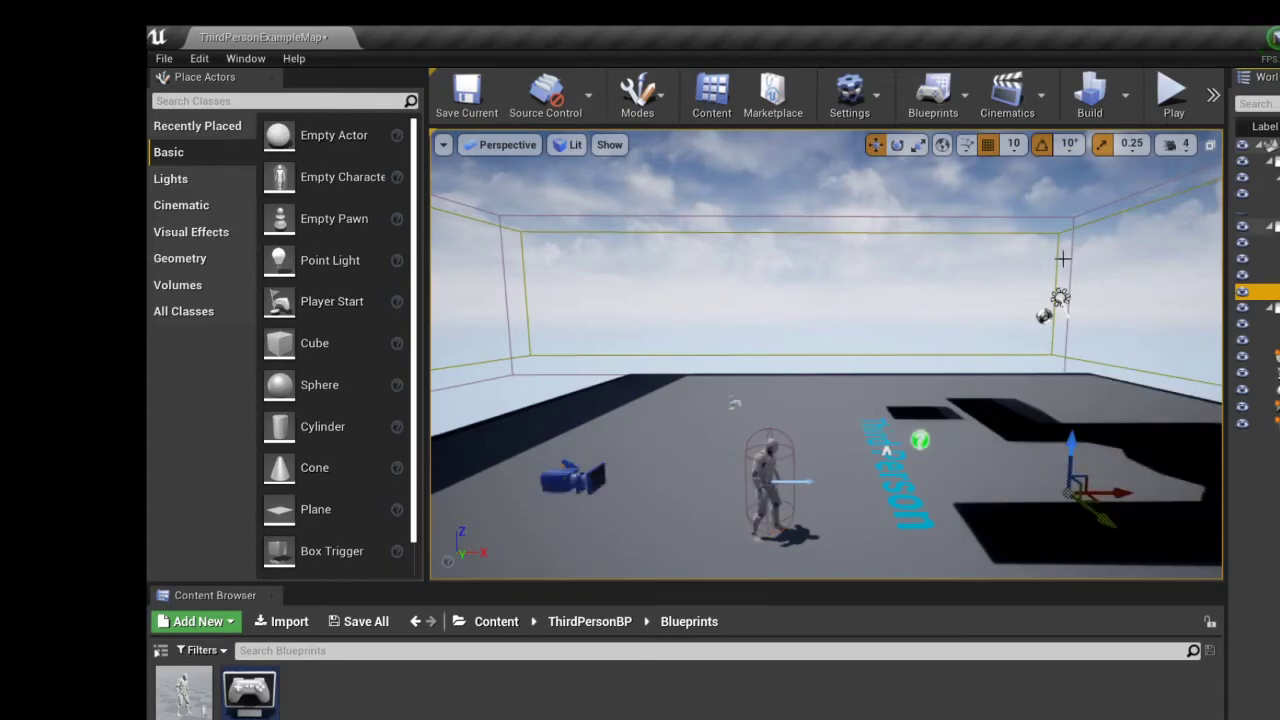
left_click(1262, 275)
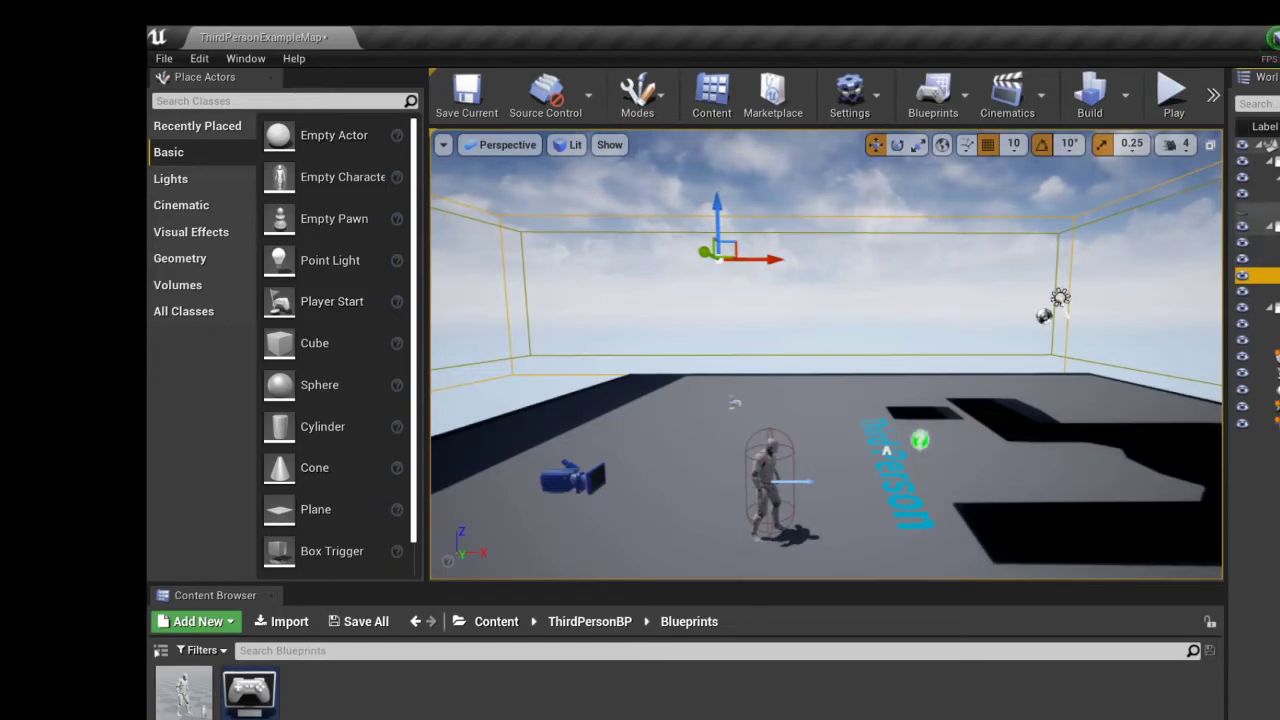
left_click(1262, 194)
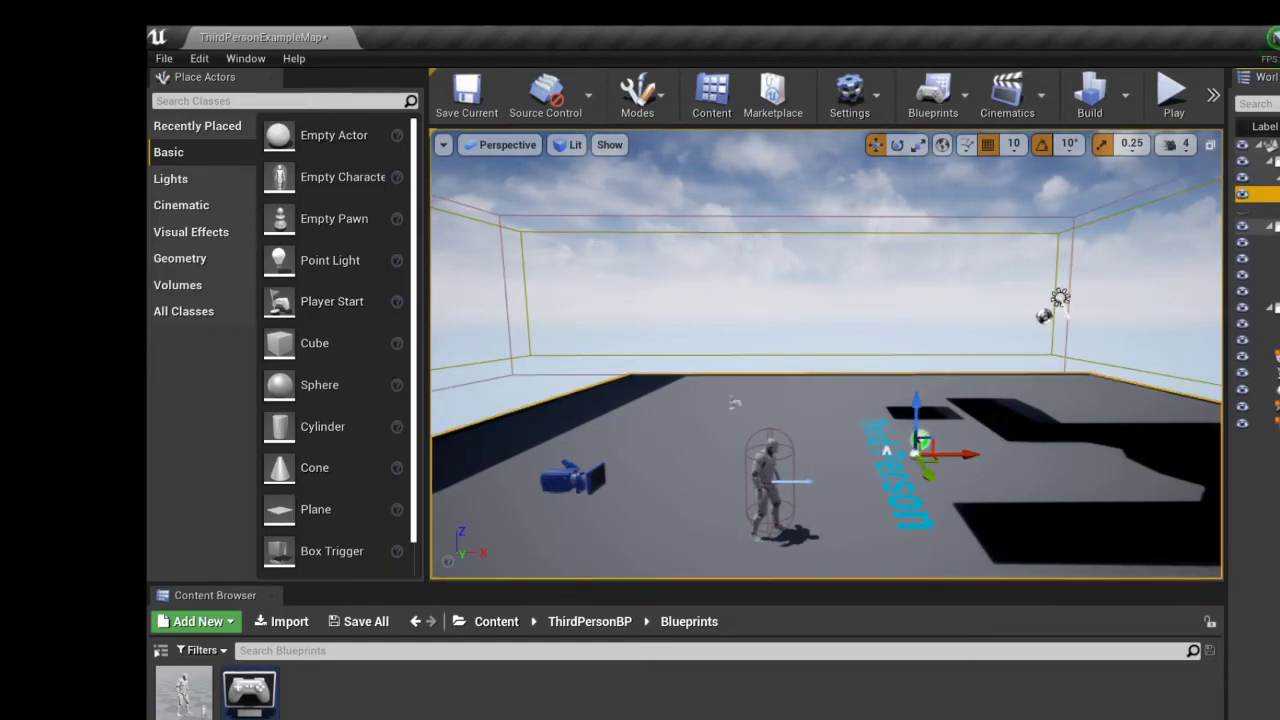
Step: Select the Light Source actor, show its properties and activate the Rotate tool
left_click(1262, 243)
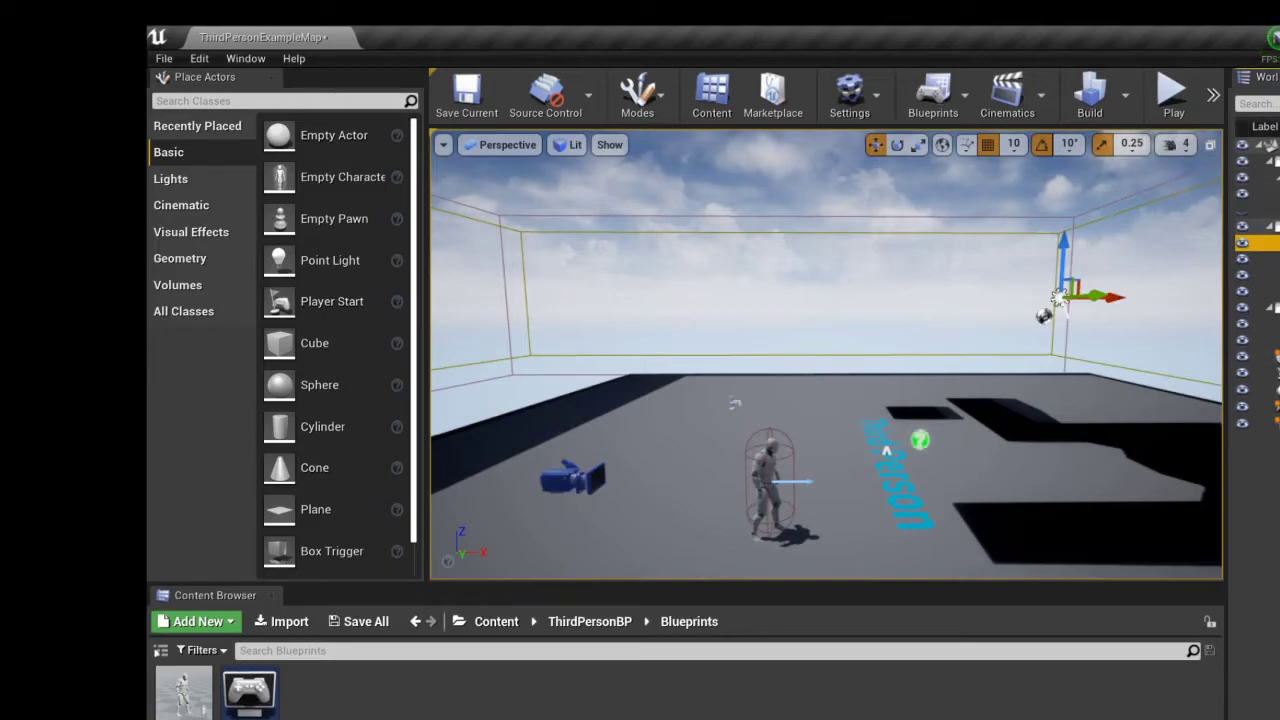
left_click(1279, 77)
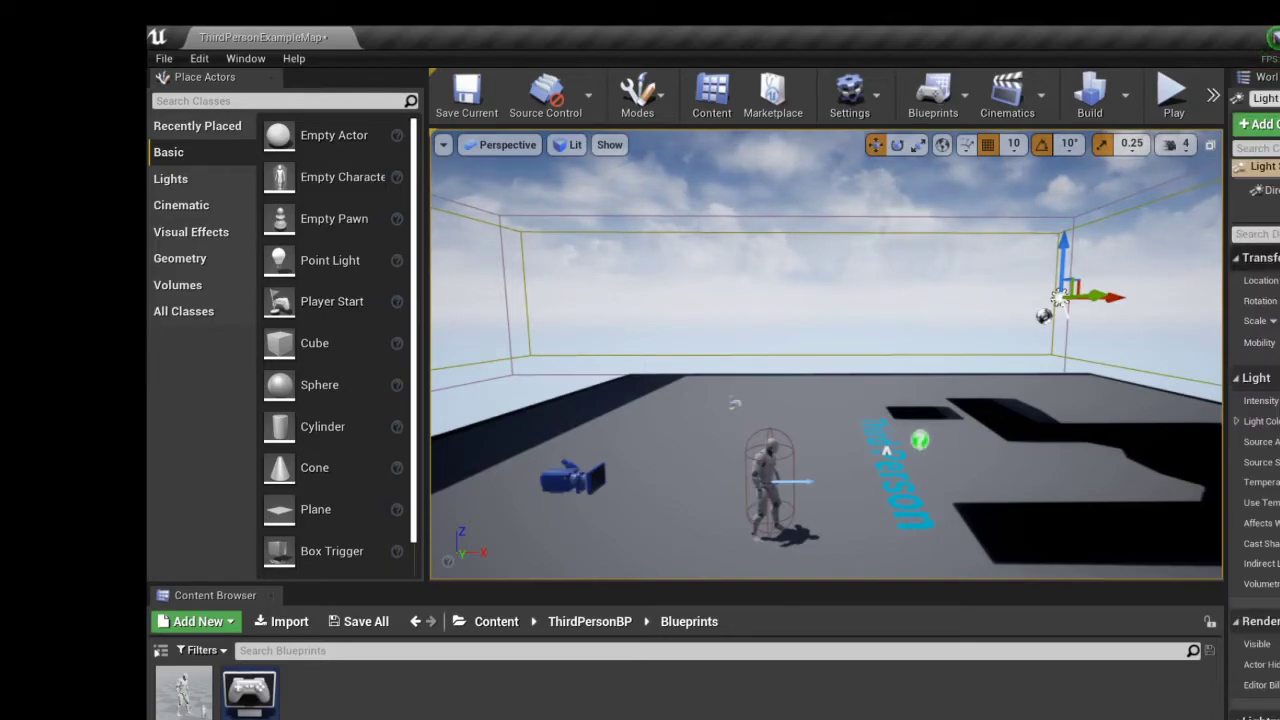
left_click(899, 146)
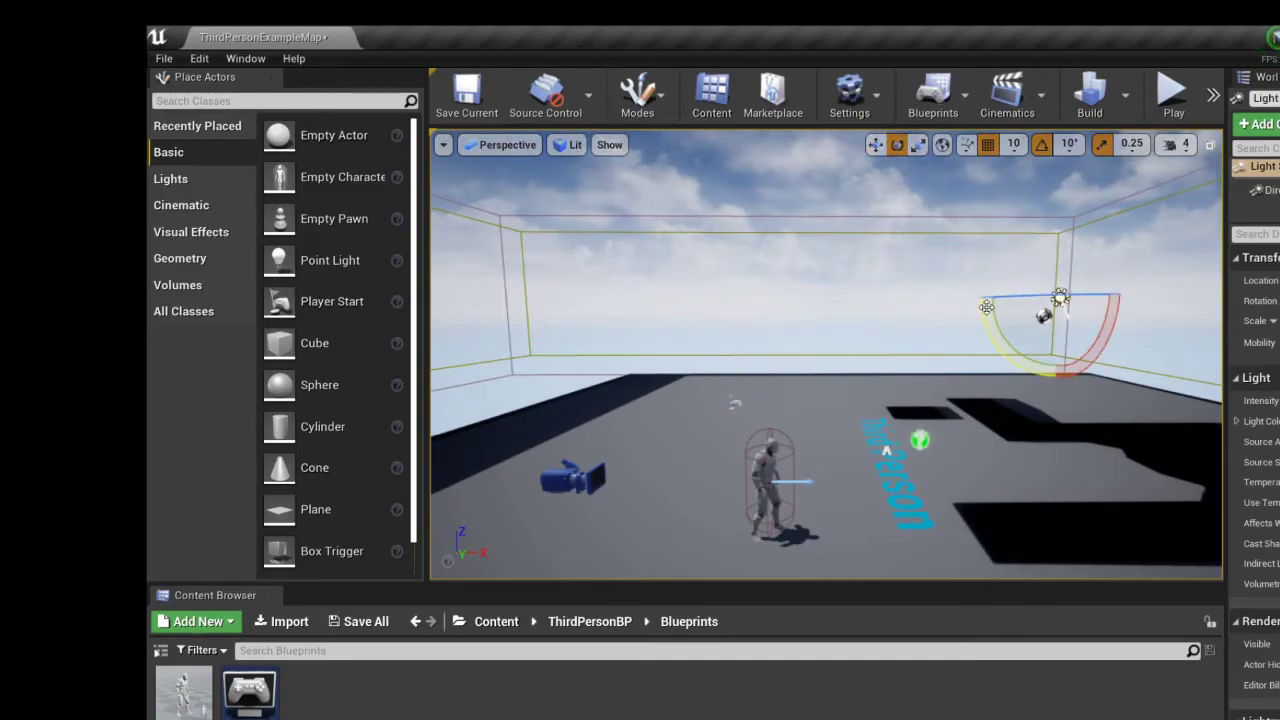
left_click_drag(986, 307, 987, 313)
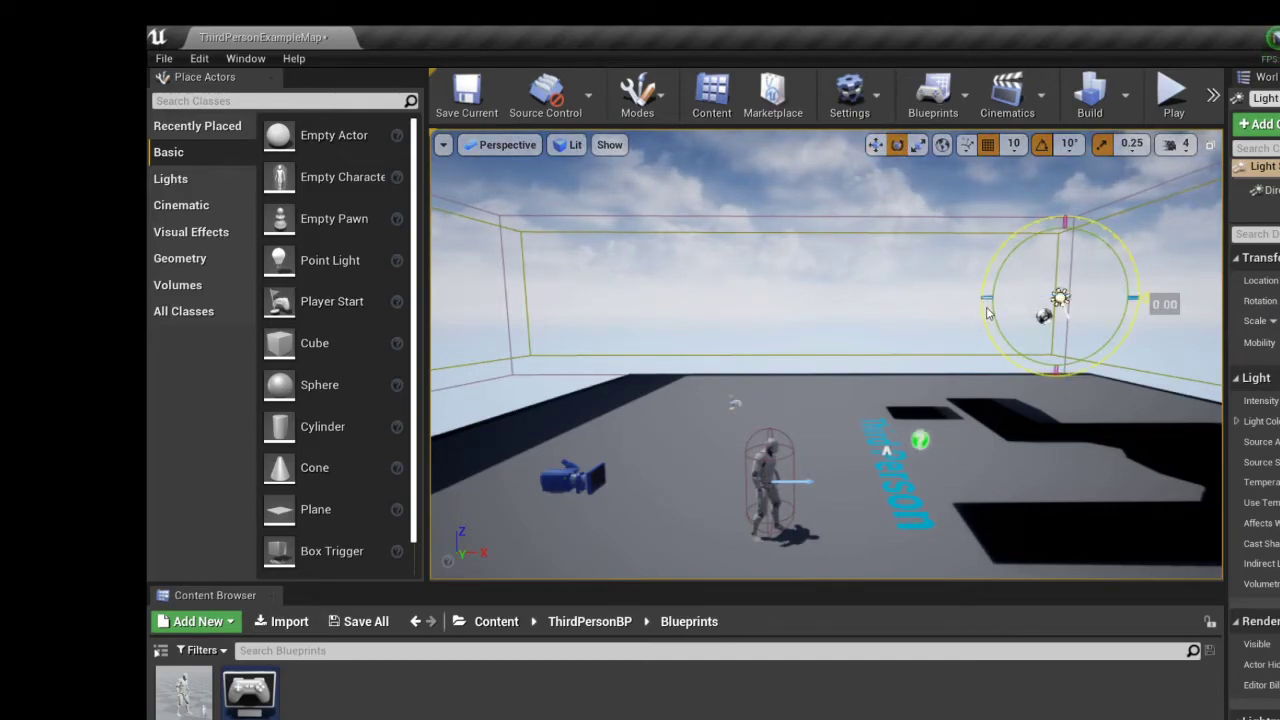
Step: Rotate the directional light source so its arrow points up into the sky
right_click_drag(1035, 361, 1090, 331)
key("w")
key("w")
mouse_move(1038, 394)
right_mouse_down()
mouse_move(1008, 394)
mouse_move(1020, 380)
mouse_move(1038, 394)
right_mouse_up()
key("s")
right_click_drag(983, 448, 983, 418)
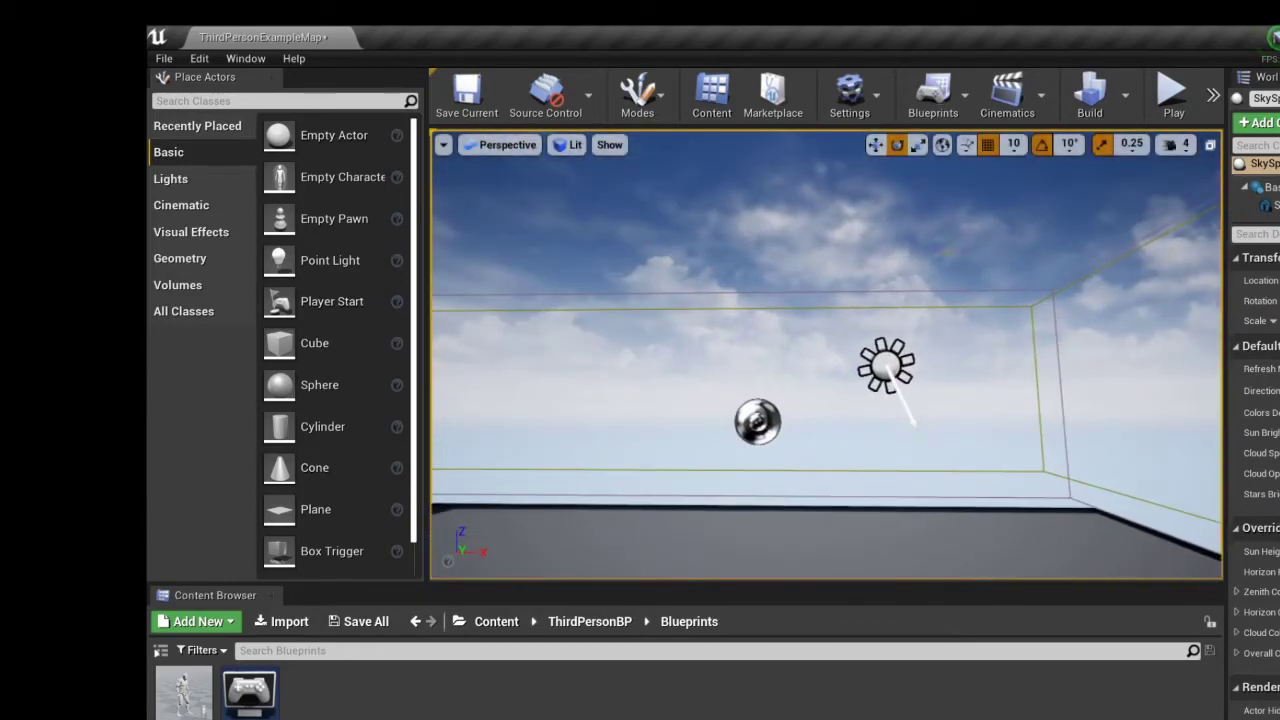
left_click(918, 411)
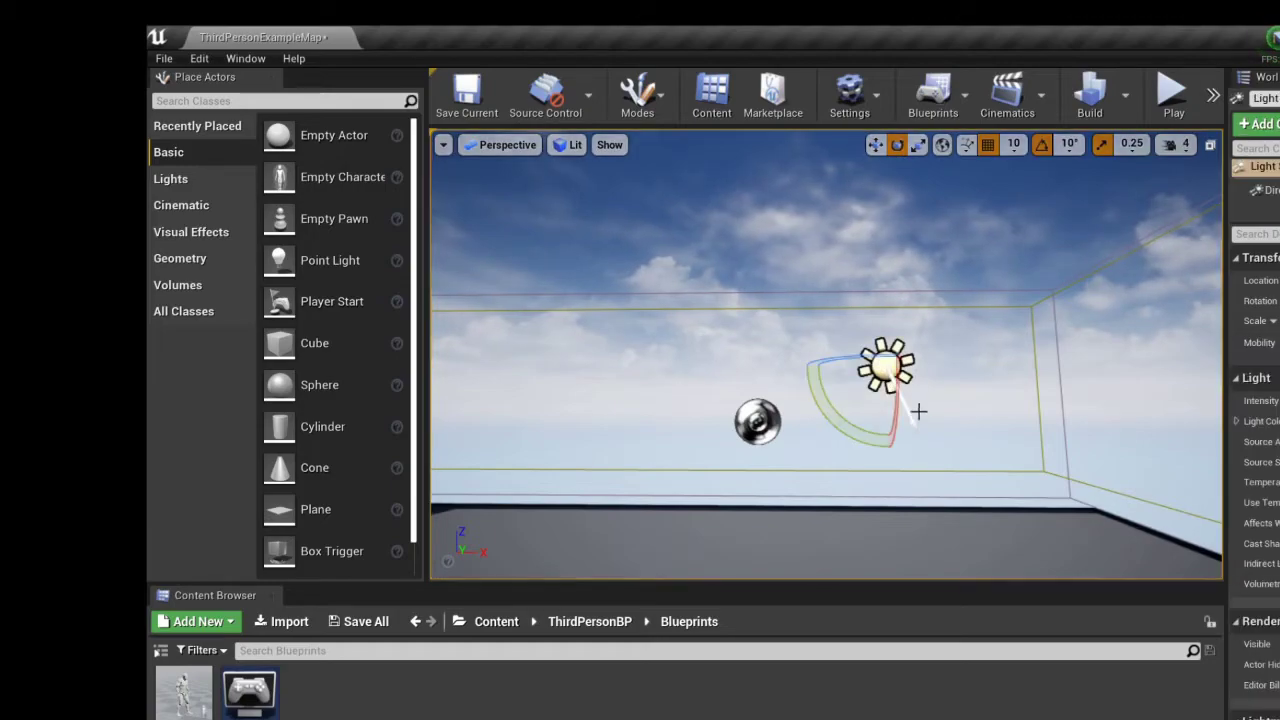
left_click_drag(812, 377, 787, 337)
right_click_drag(891, 286, 880, 350)
right_click_drag(705, 340, 945, 274)
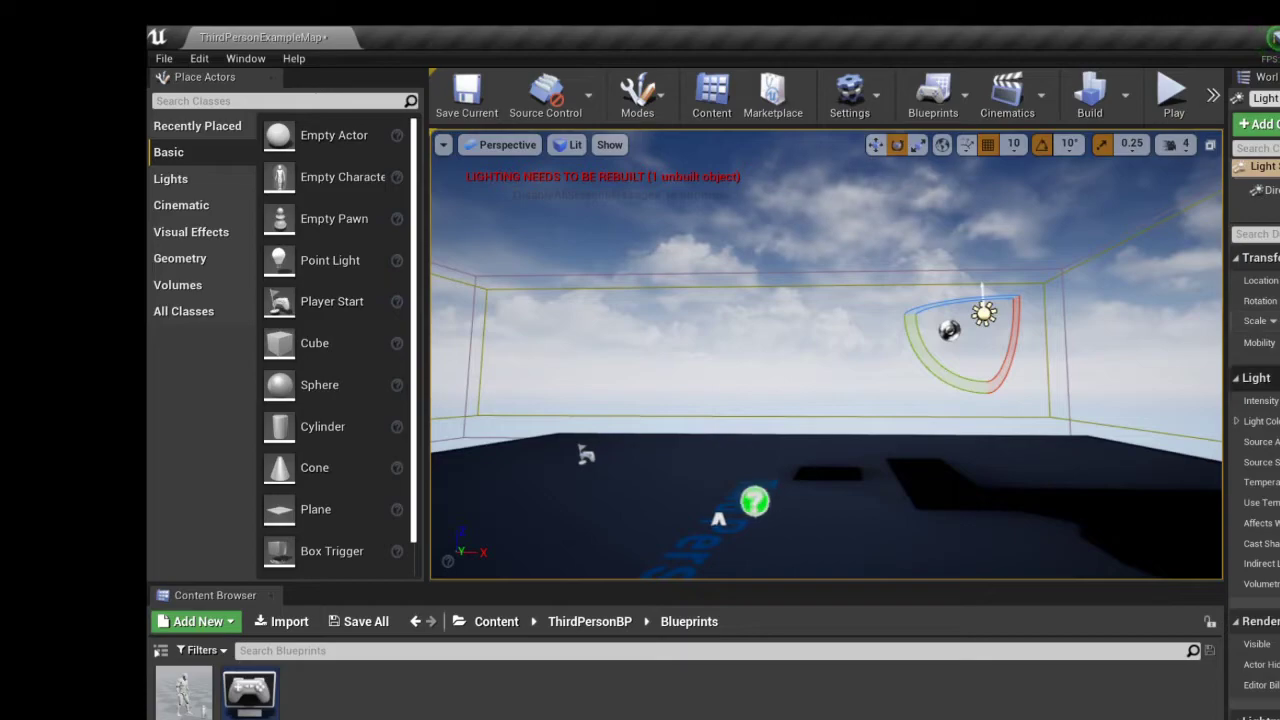
Step: Select the sky sphere and refresh its material to match the rotated light source
left_click(1257, 79)
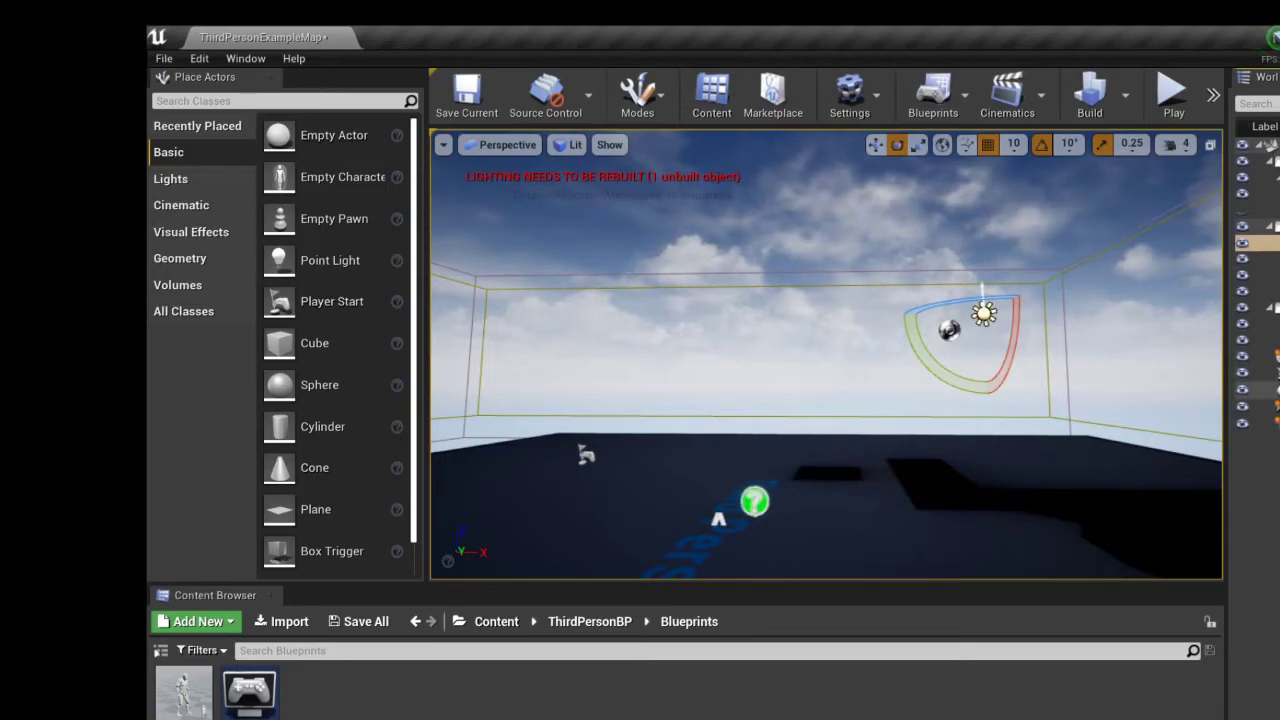
left_click(1262, 389)
right_click_drag(1095, 375, 1095, 454)
right_click_drag(825, 355, 880, 390)
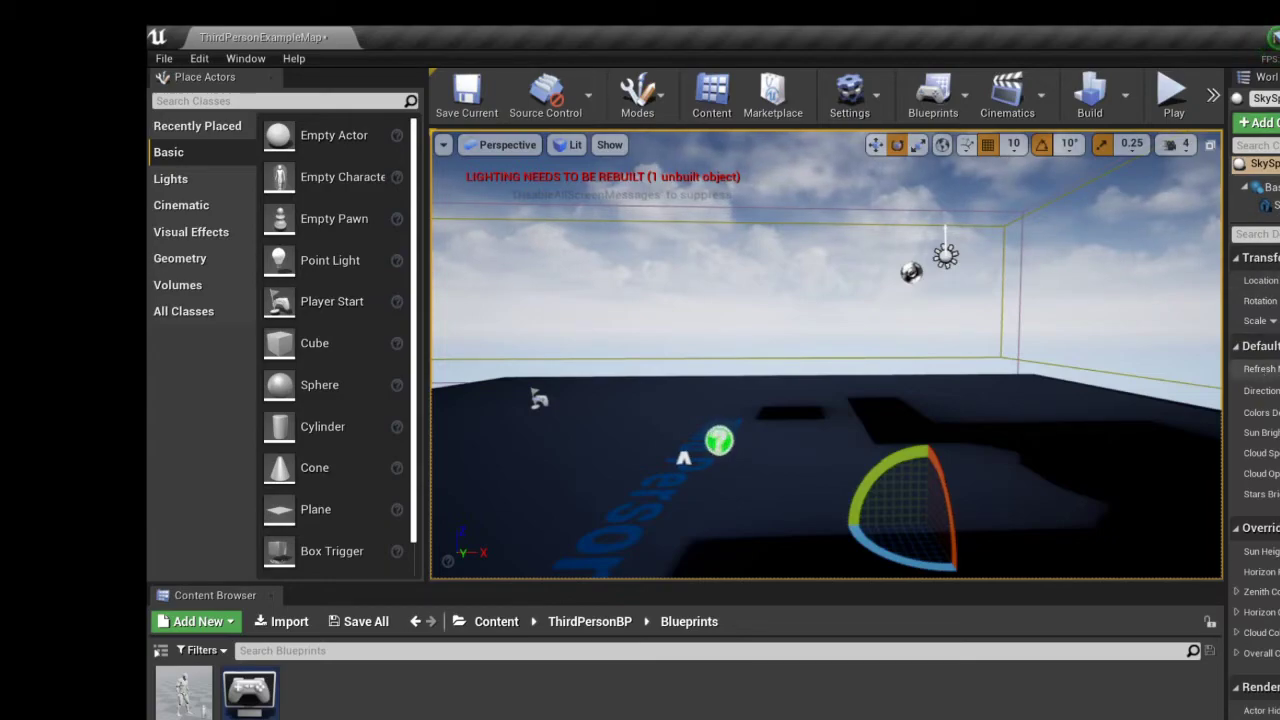
left_click(1276, 369)
mouse_move(1066, 340)
right_mouse_down()
mouse_move(1020, 180)
mouse_move(1020, 250)
mouse_move(1060, 330)
mouse_move(1120, 360)
mouse_move(1080, 375)
mouse_move(1058, 334)
mouse_move(1048, 343)
right_mouse_up()
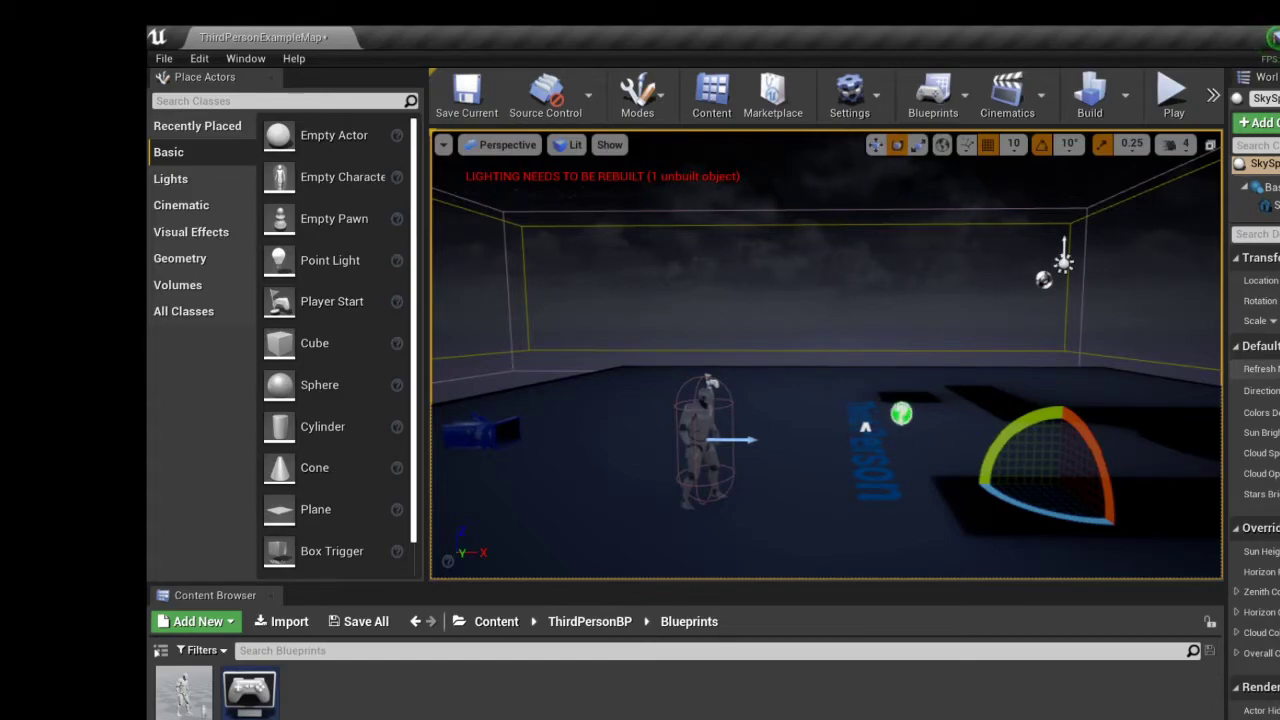
Step: Brighten the stars of the sky sphere and examine the night sky and the darkened level
right_click_drag(1041, 300, 1018, 263)
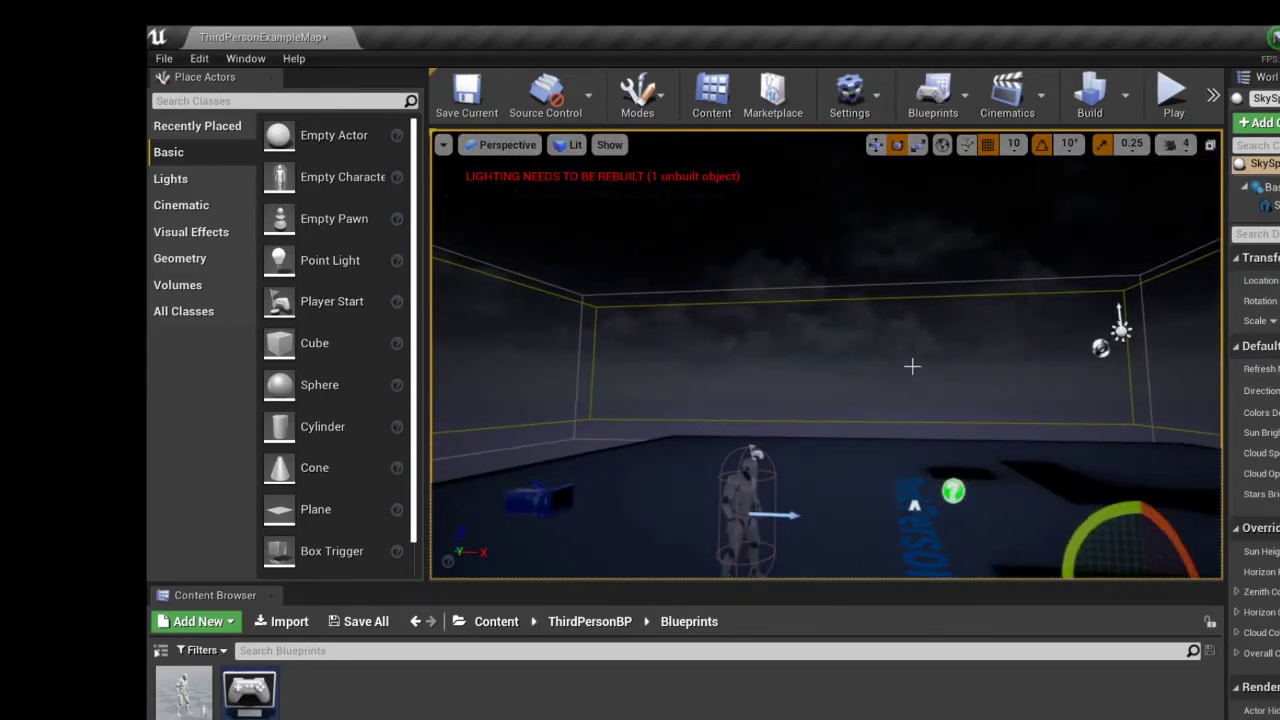
right_click_drag(912, 366, 955, 258)
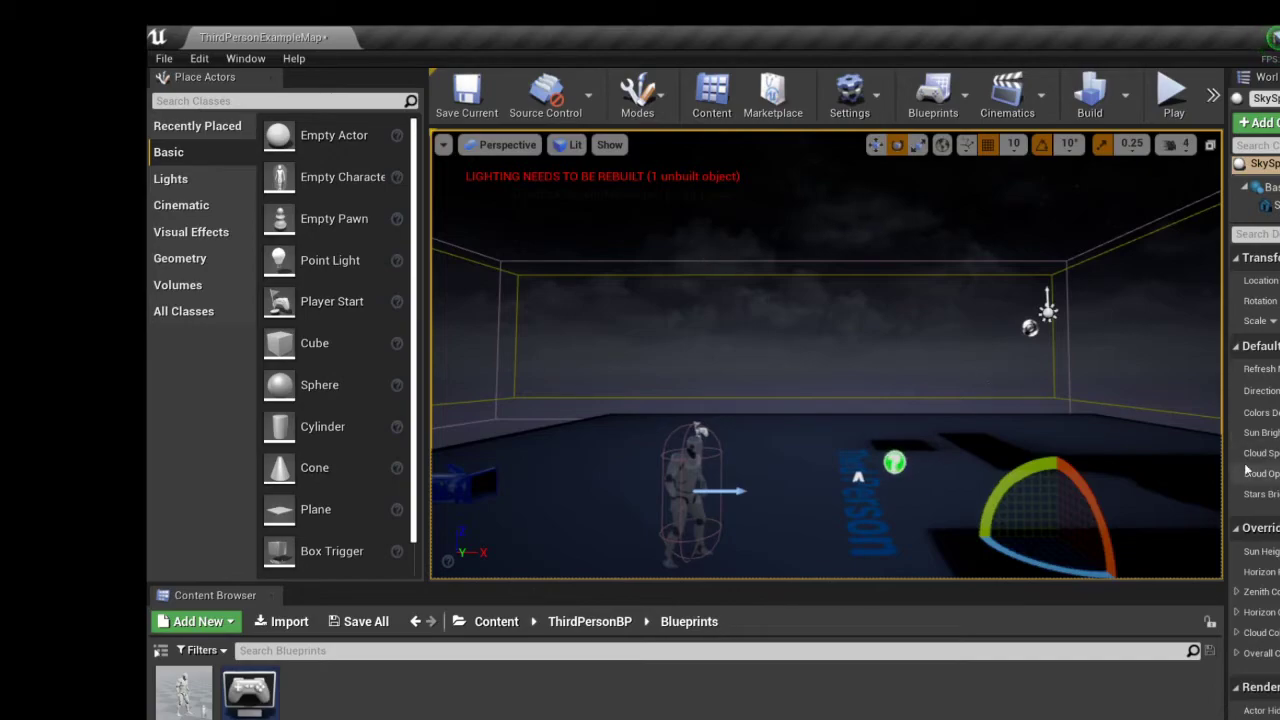
right_click_drag(943, 432, 890, 280)
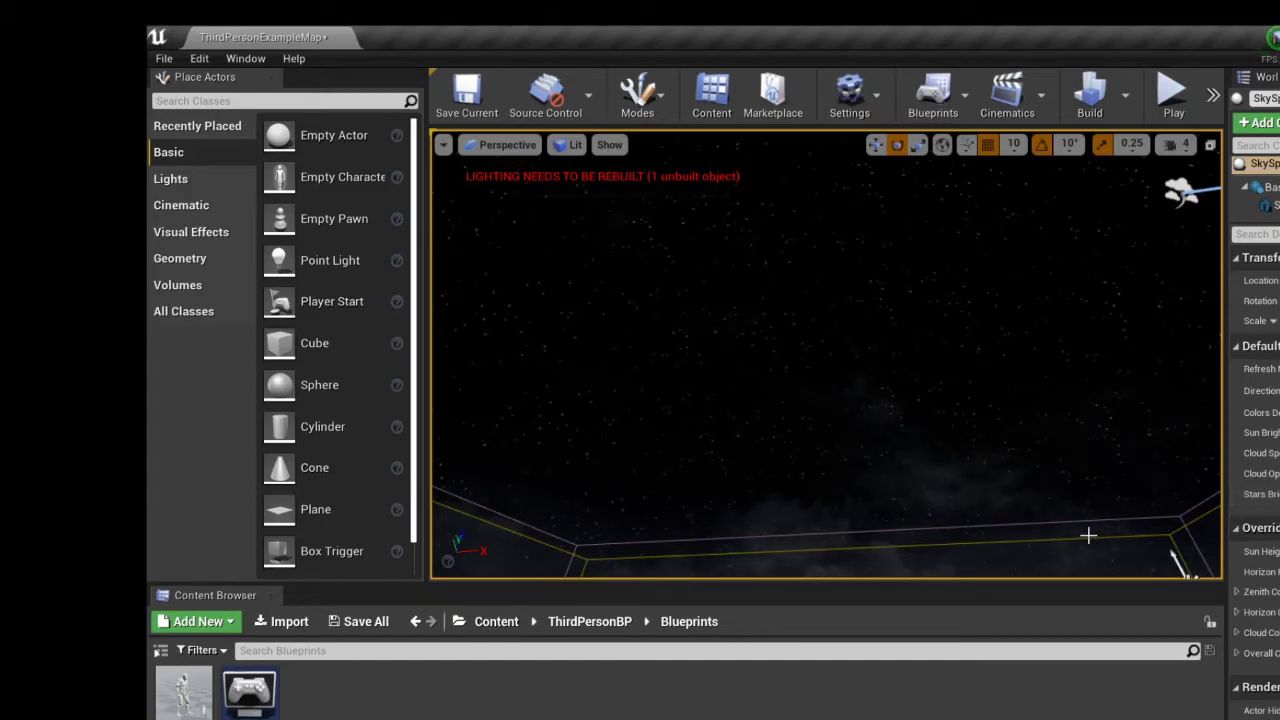
right_click_drag(1080, 535, 985, 555)
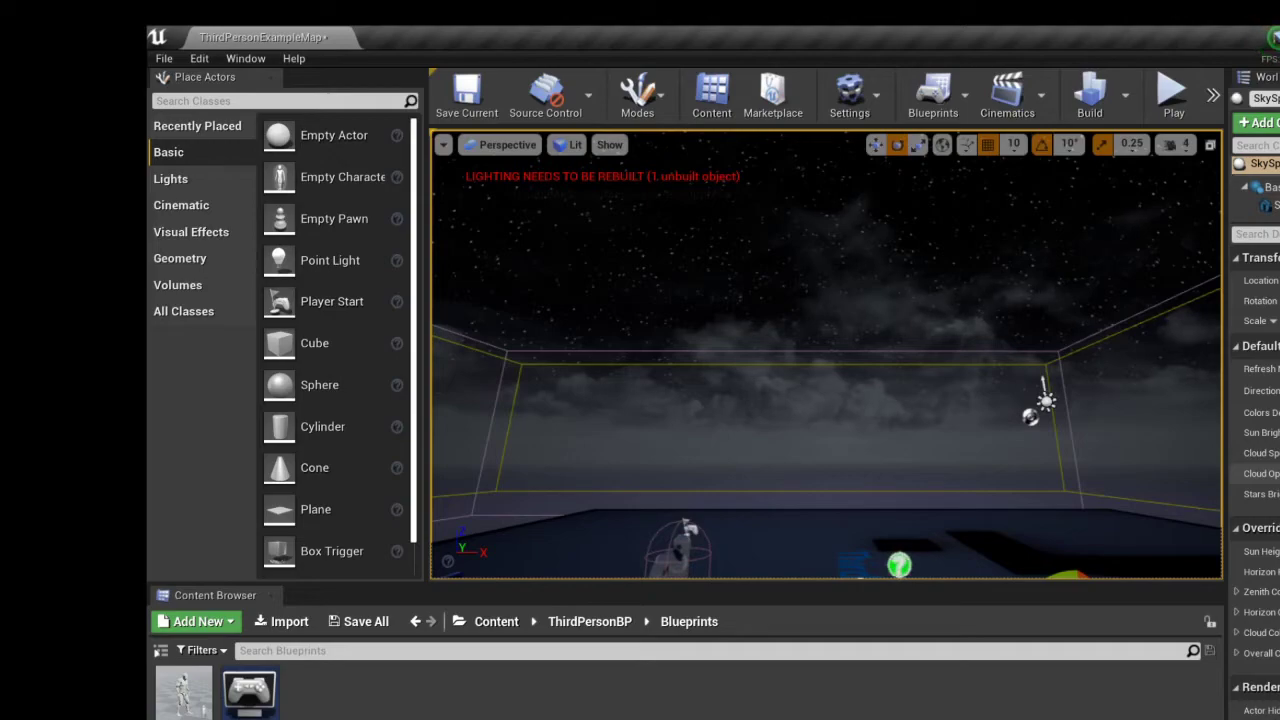
mouse_move(692, 388)
right_mouse_down()
mouse_move(500, 350)
mouse_move(692, 388)
right_mouse_up()
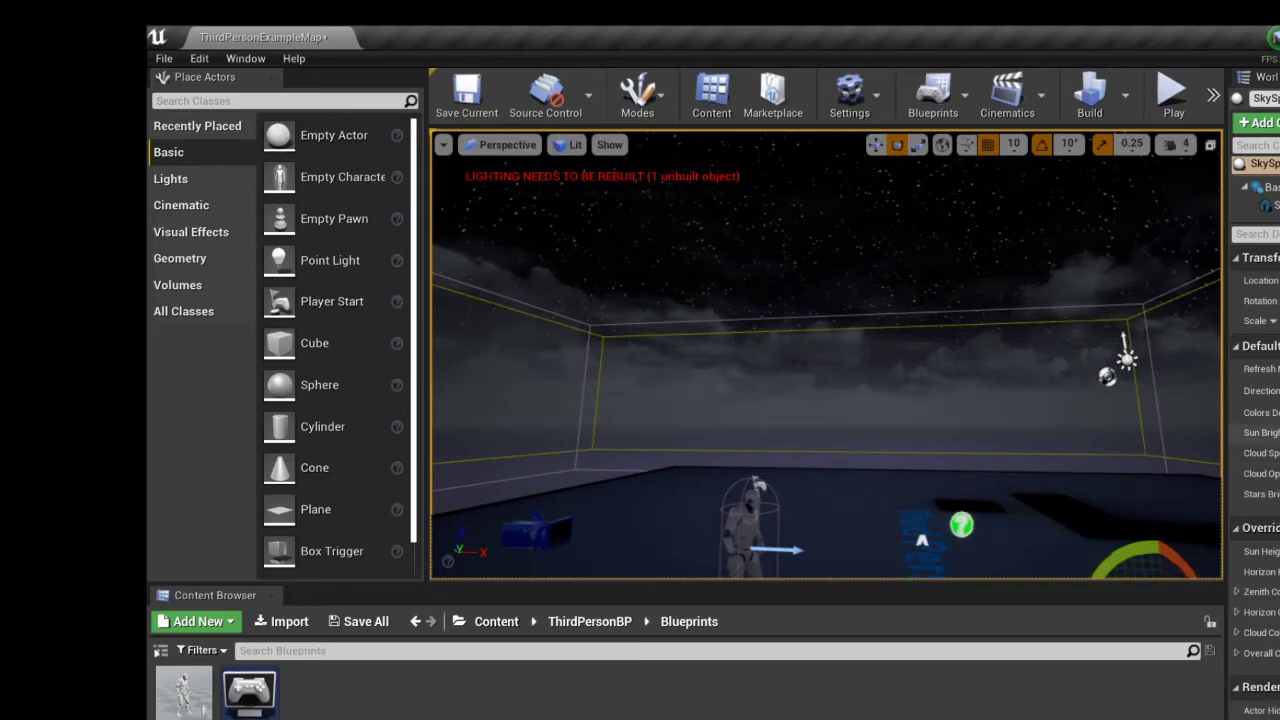
right_click_drag(826, 354, 840, 384)
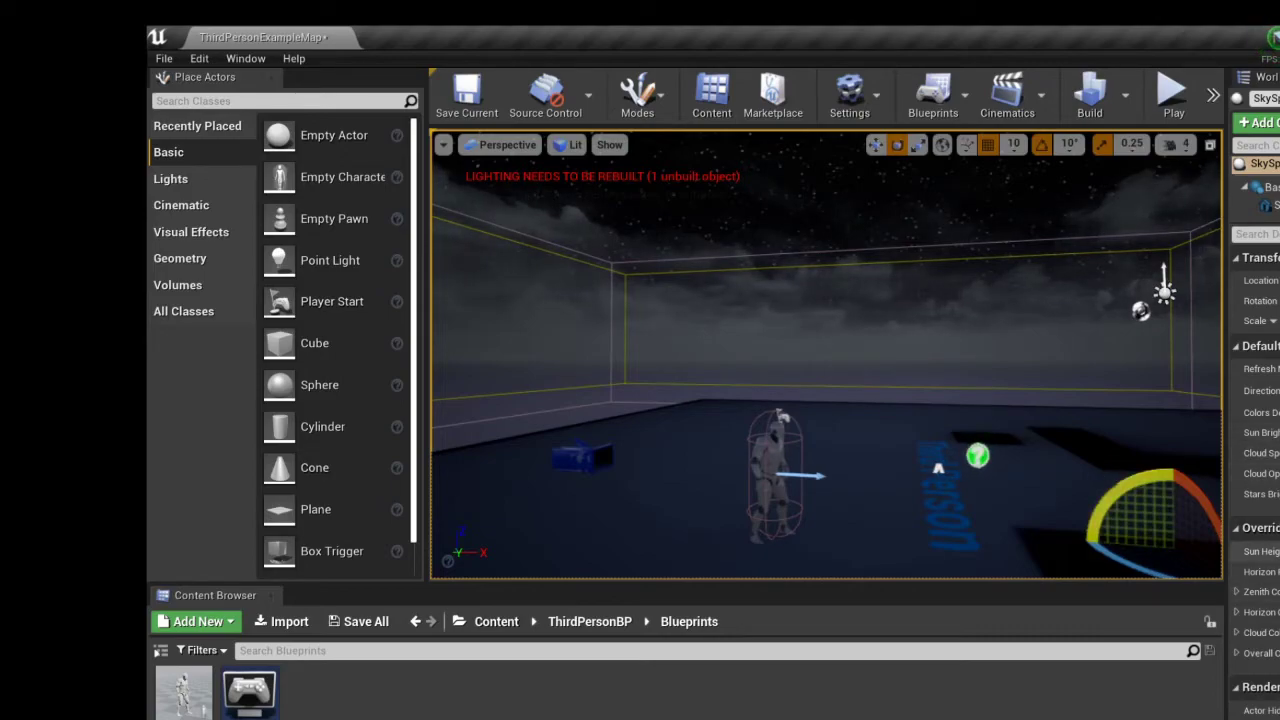
right_click_drag(978, 456, 1018, 510)
key("s")
scroll(1040, 471, "up", 2)
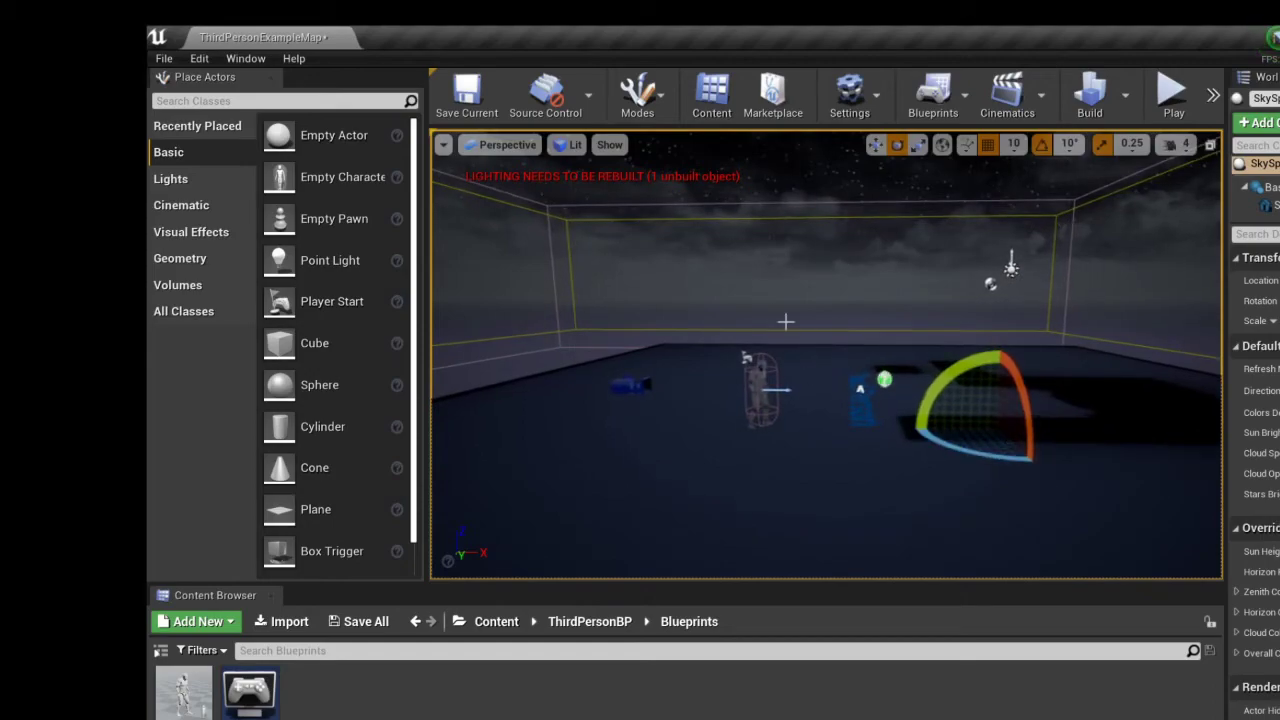
right_click_drag(681, 475, 815, 466)
key("w")
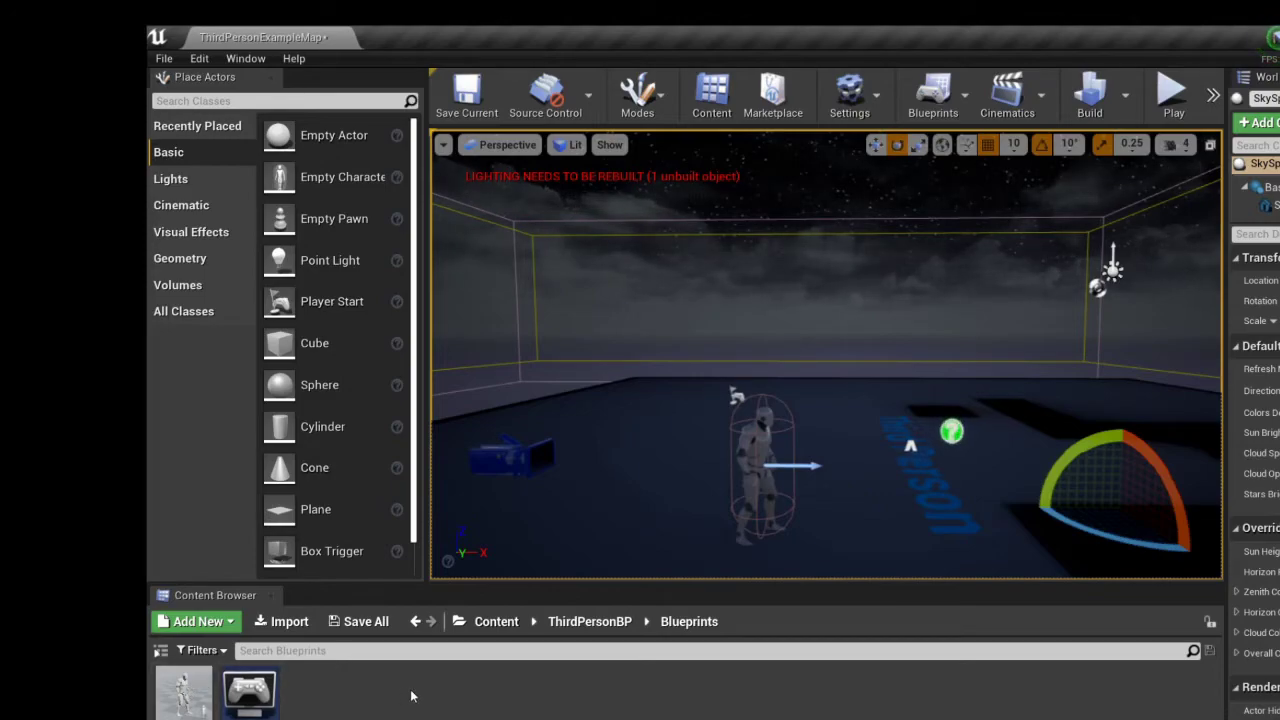
Step: Open the ThirdPersonCharacter blueprint to view its event graph and return to the ThirdPersonExampleMap level
left_click(195, 701)
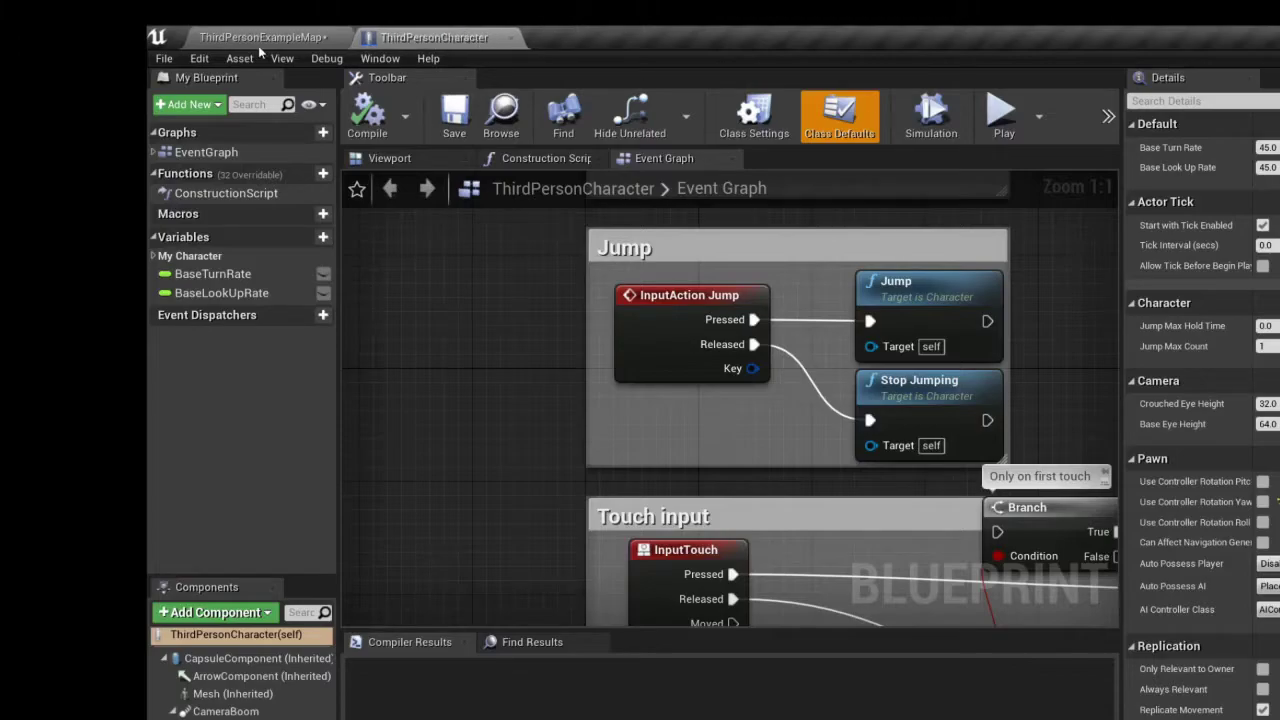
left_click(258, 40)
right_click_drag(1164, 244, 1014, 343)
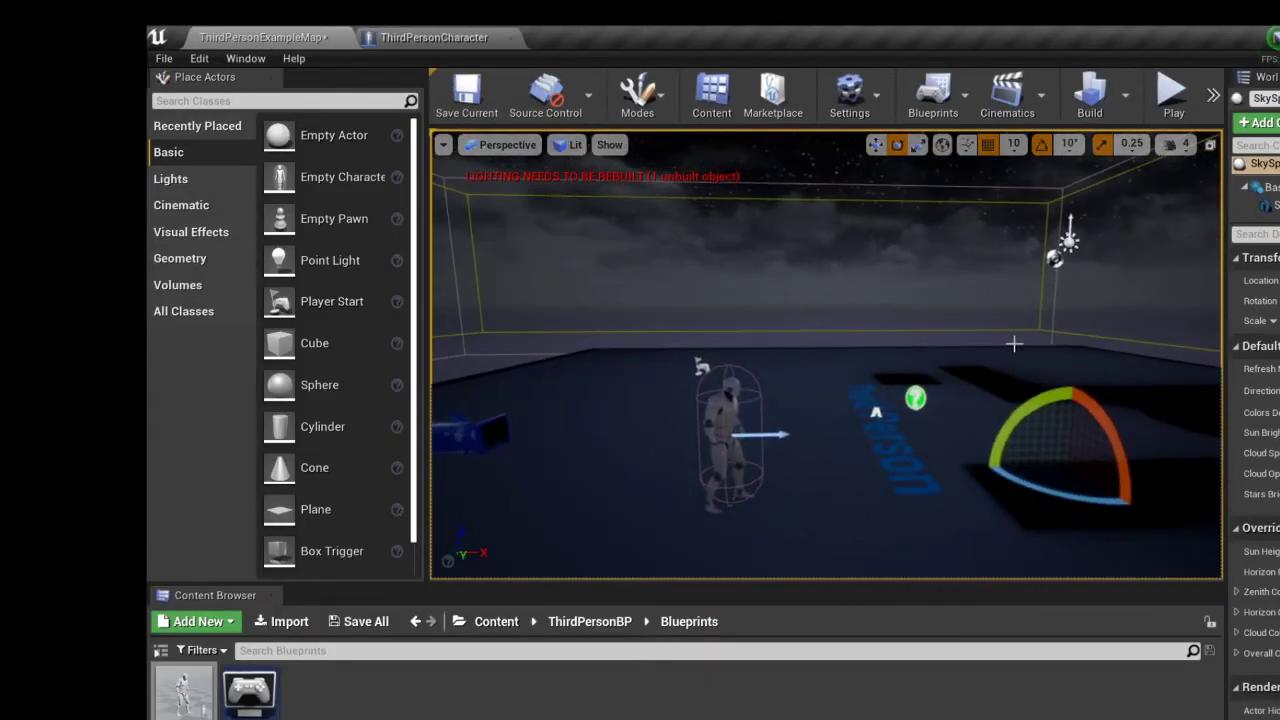
Step: Play the level to walk the mannequin through the dark scene, and stop the play session
left_click(1173, 95)
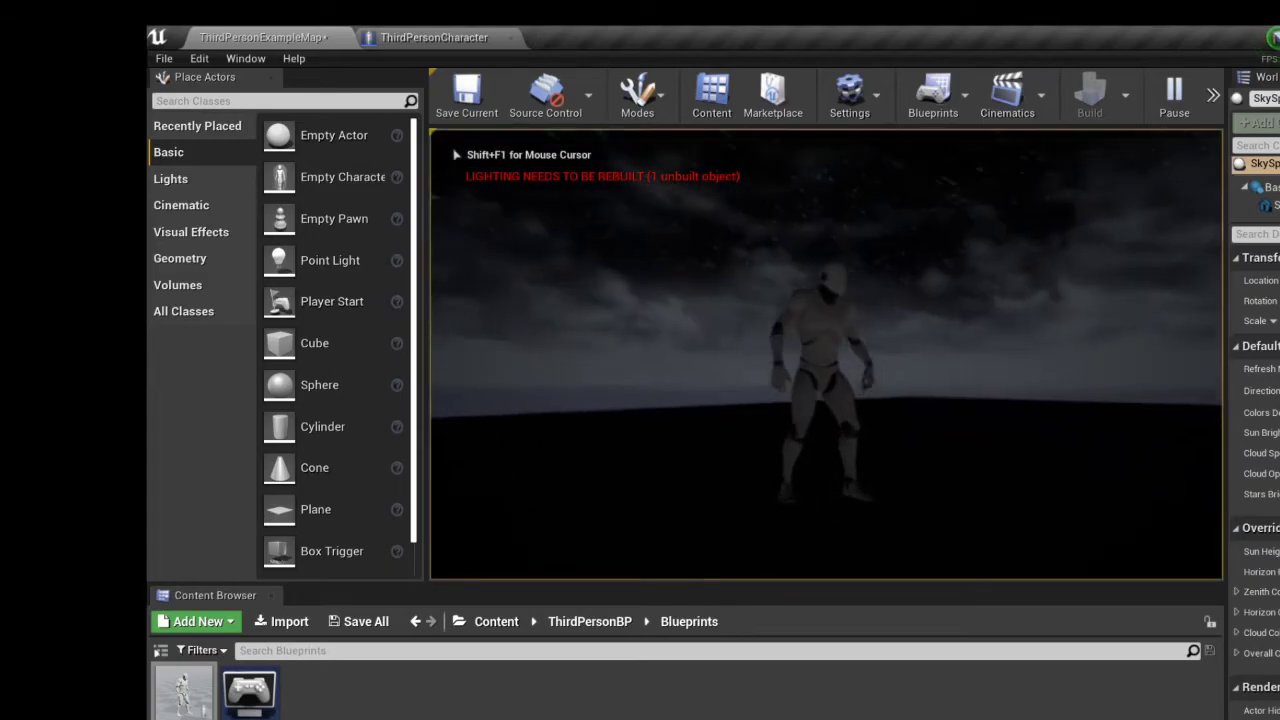
key("w")
key("w")
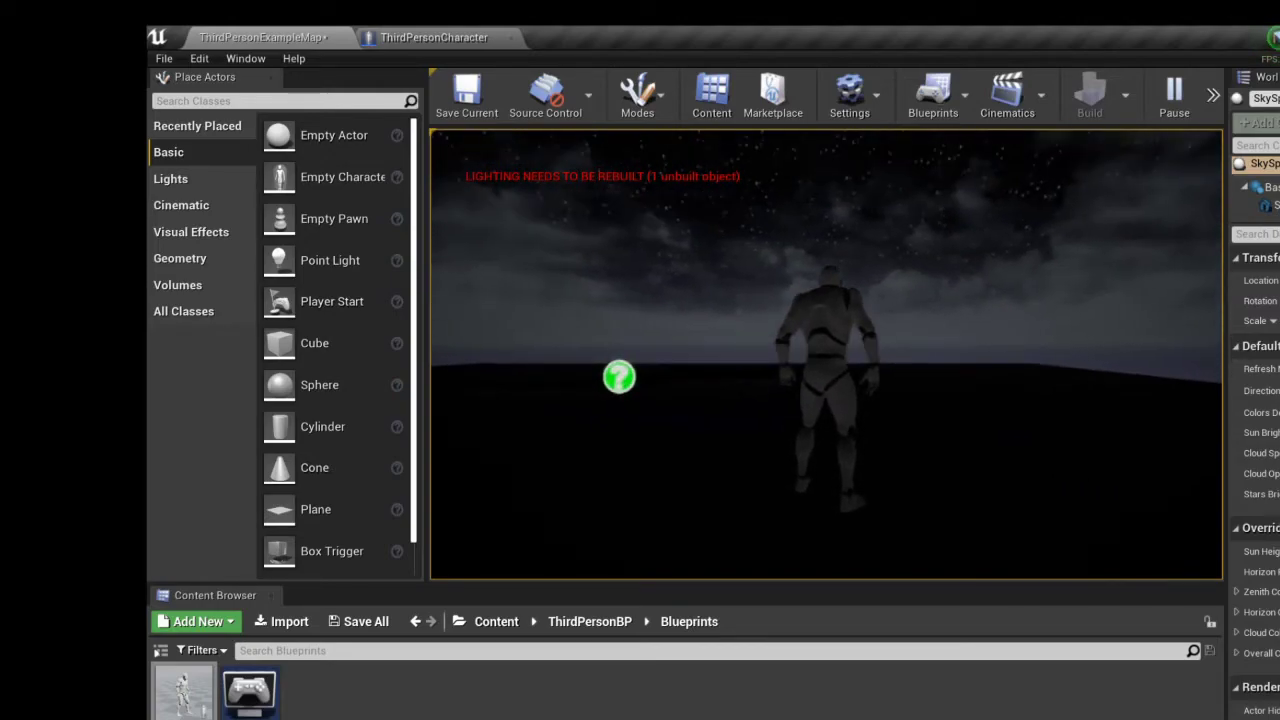
key("Escape")
mouse_move(546, 516)
right_mouse_down()
mouse_move(446, 516)
mouse_move(546, 516)
right_mouse_up()
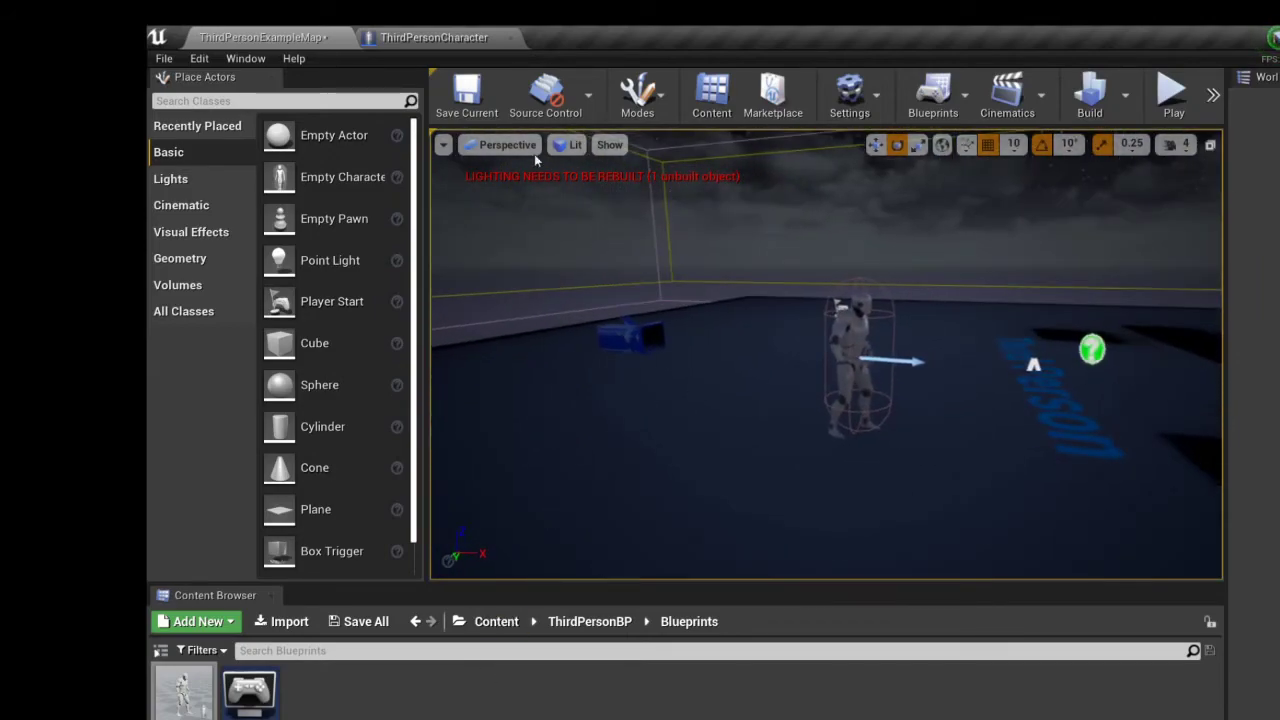
Step: Open the ThirdPersonCharacter blueprint and look over the input sections of its event graph
left_click(437, 39)
scroll(566, 314, "down", 2)
right_click_drag(969, 261, 616, 462)
scroll(857, 362, "down", 4)
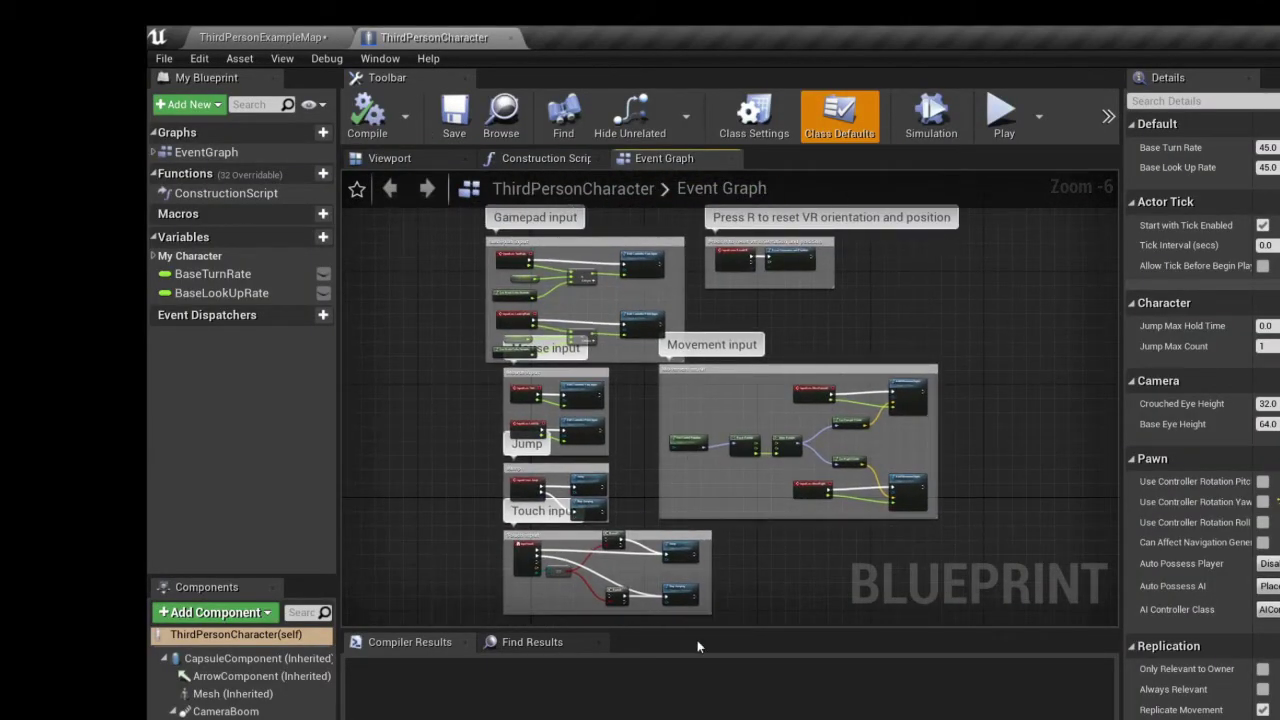
Step: In the blueprint's 3D view, move the follow camera forward from behind the mannequin to its head, and compile the blueprint
left_click(389, 158)
right_click_drag(860, 342, 560, 400)
left_click_drag(1100, 392, 1110, 393)
left_click(620, 432)
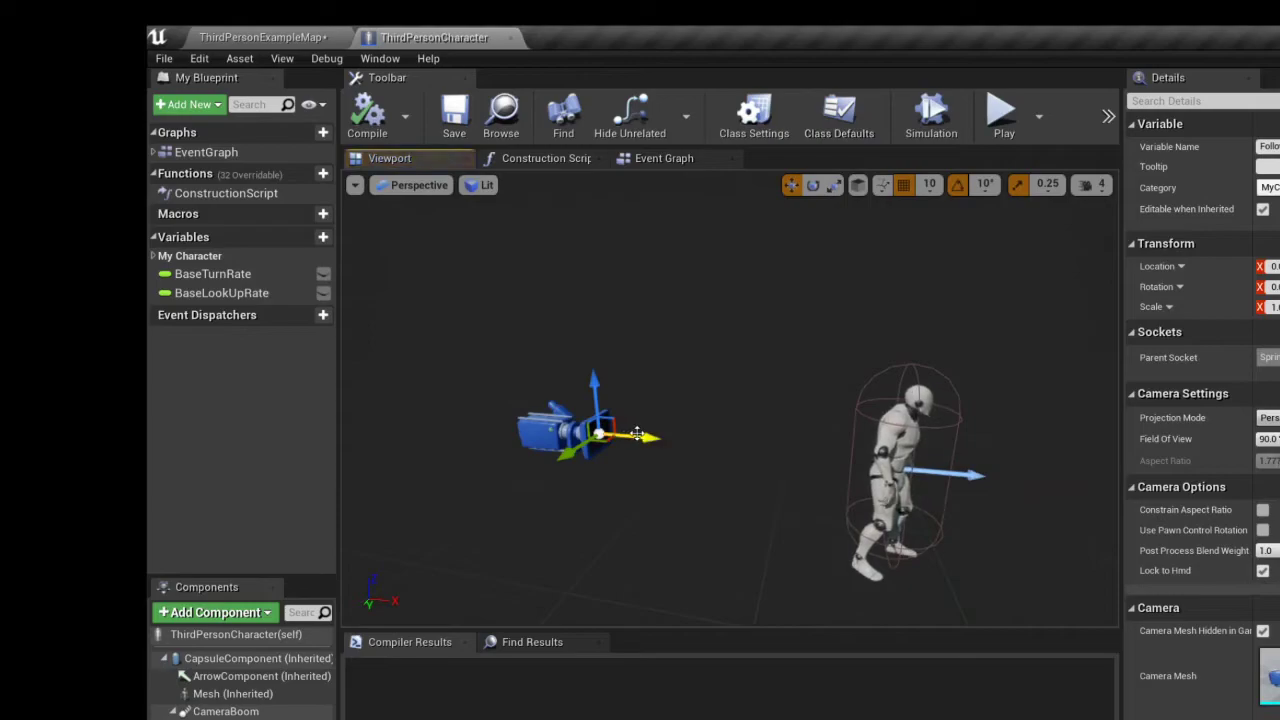
left_click_drag(640, 438, 942, 370)
key("f")
key("s")
right_click_drag(800, 391, 800, 398)
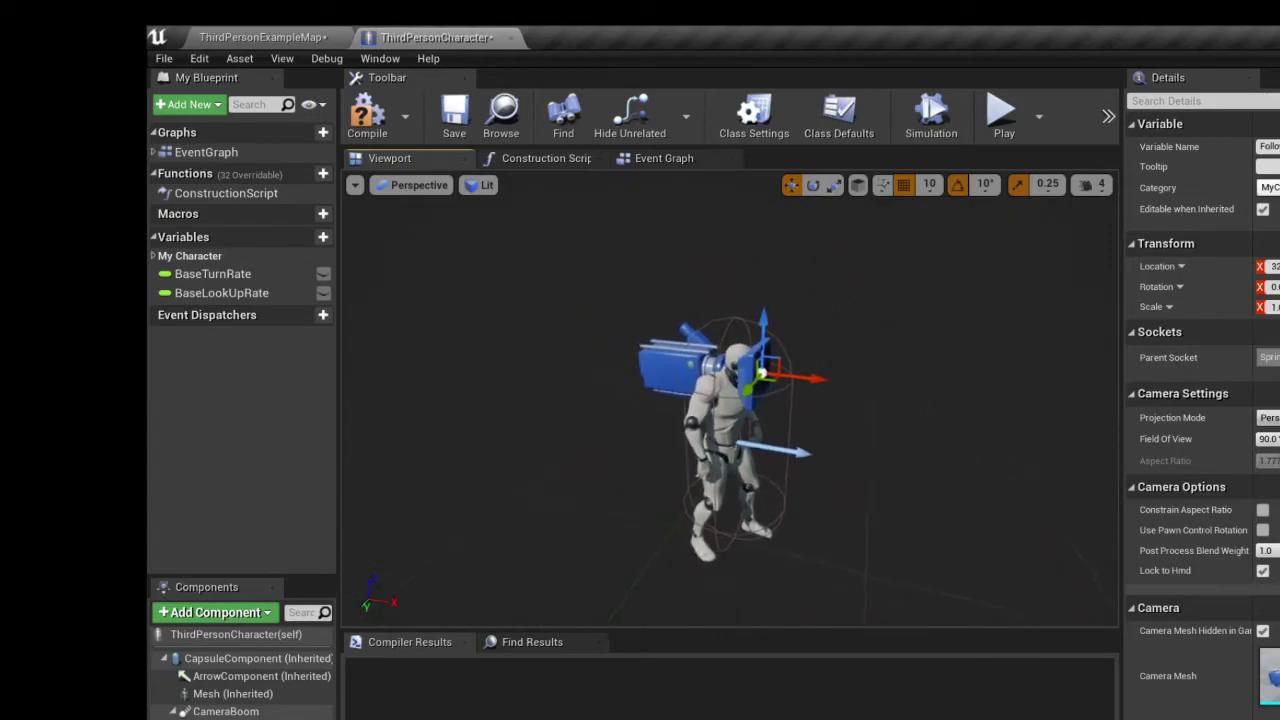
left_click(360, 118)
Step: Return to ThirdPersonExampleMap and play the level to test the relocated camera while walking, and stop the session
left_click(265, 36)
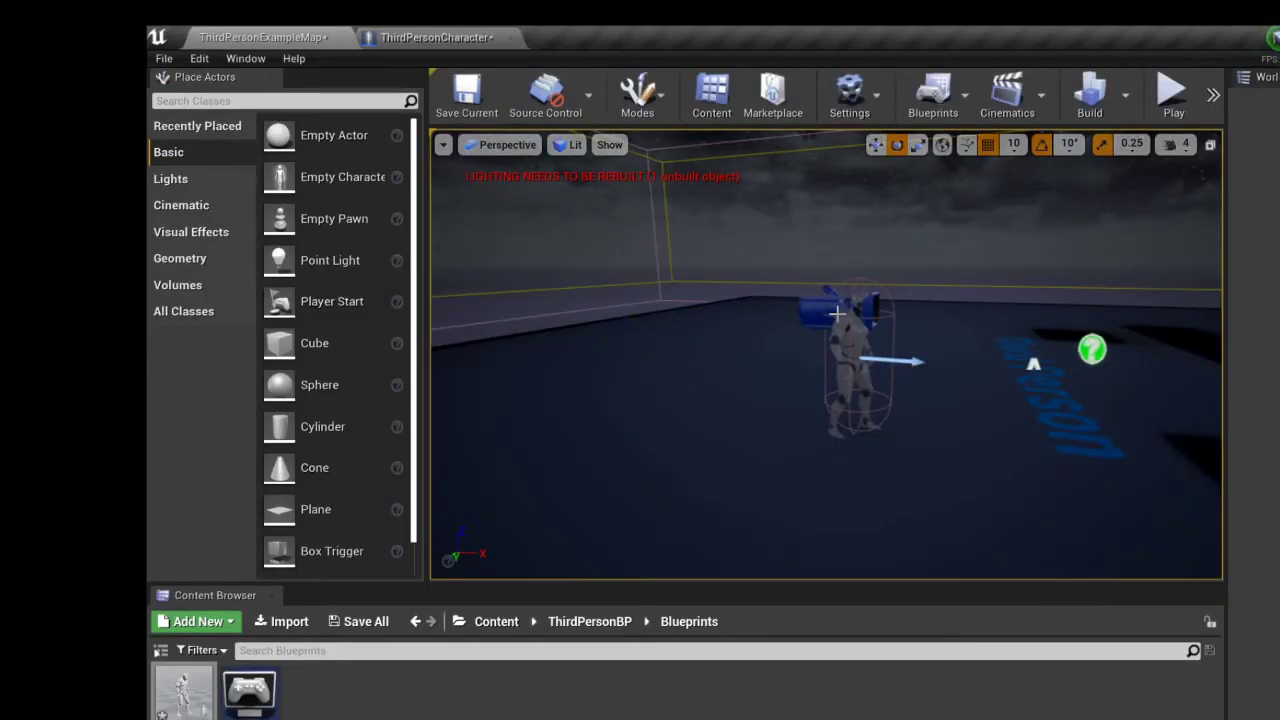
left_click(413, 37)
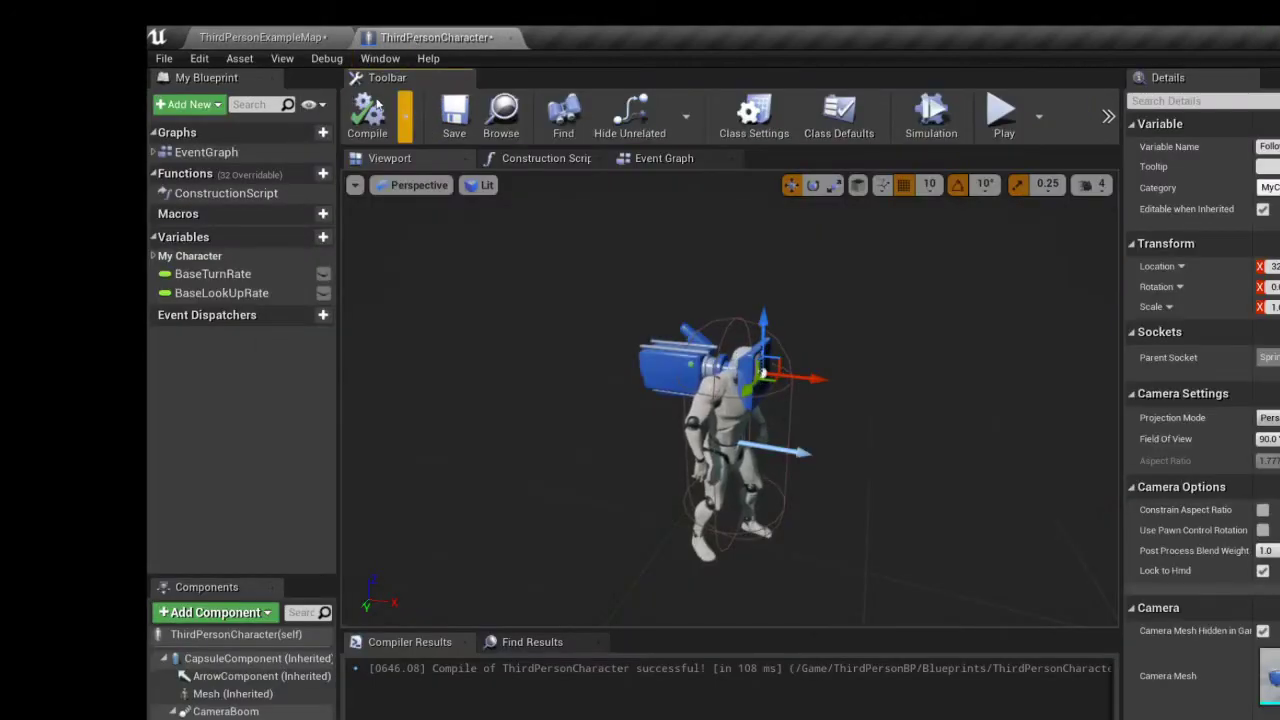
left_click(265, 37)
left_click(1170, 82)
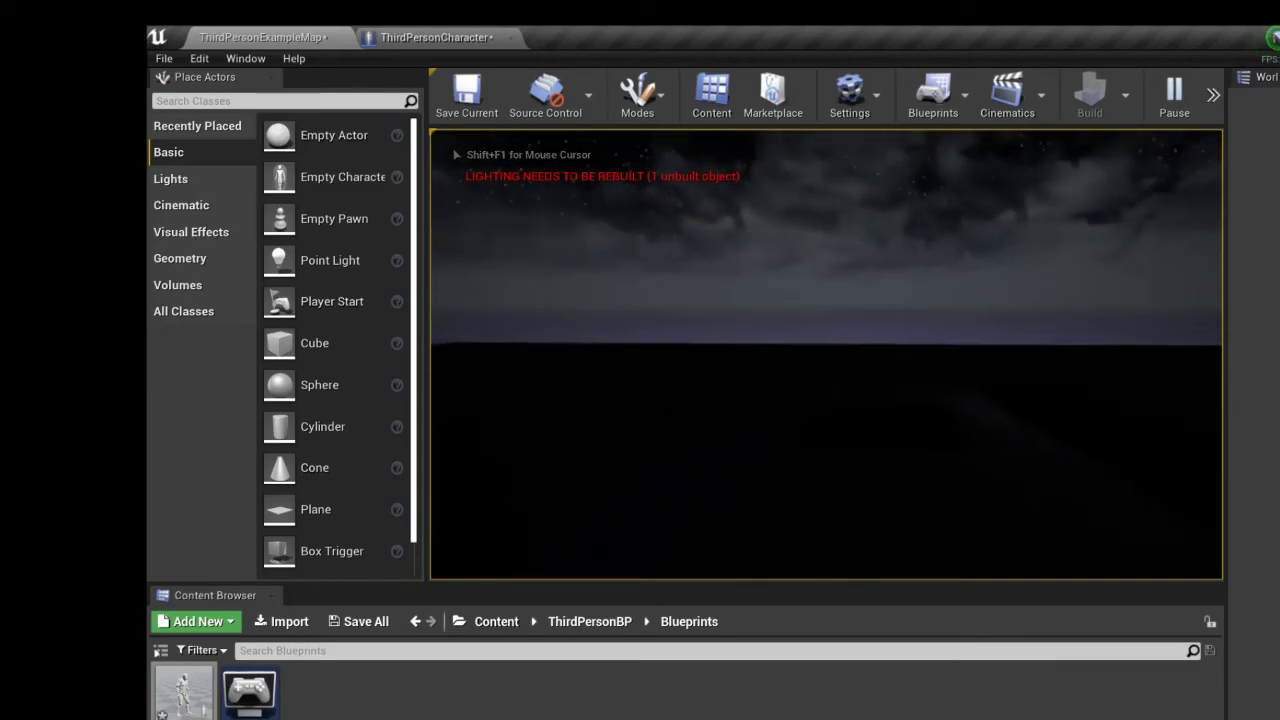
key("w")
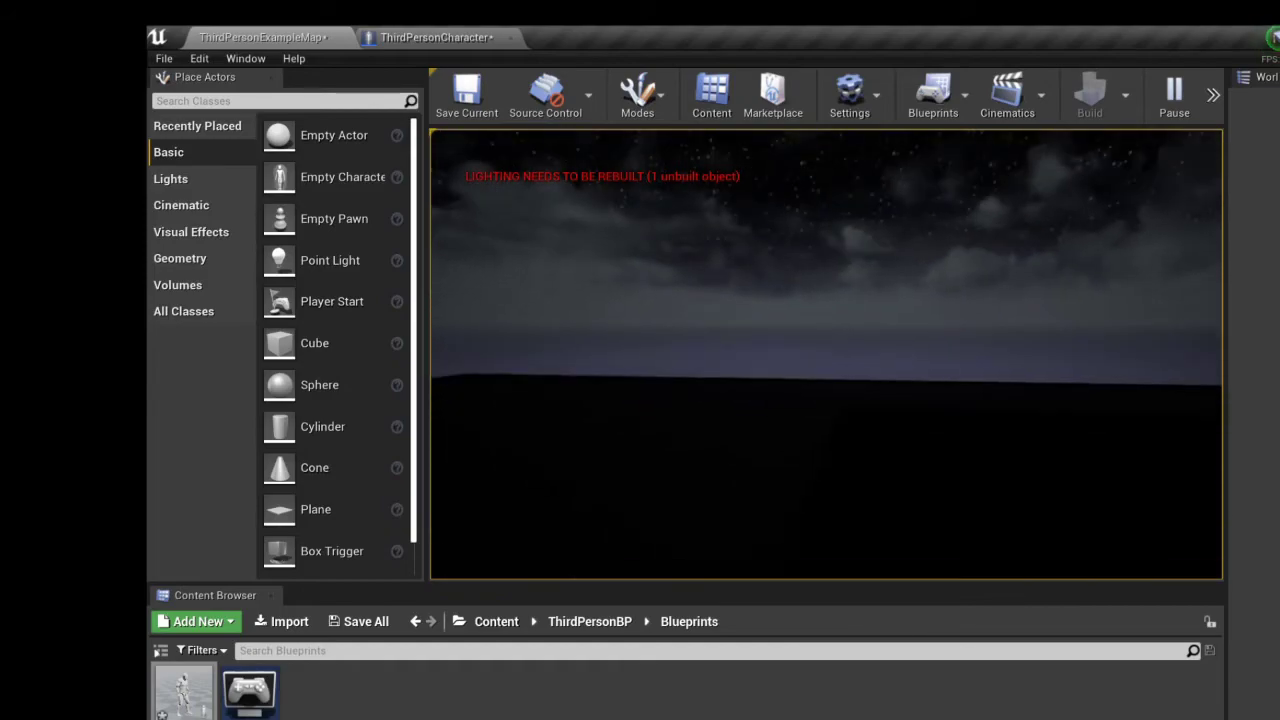
key("Escape")
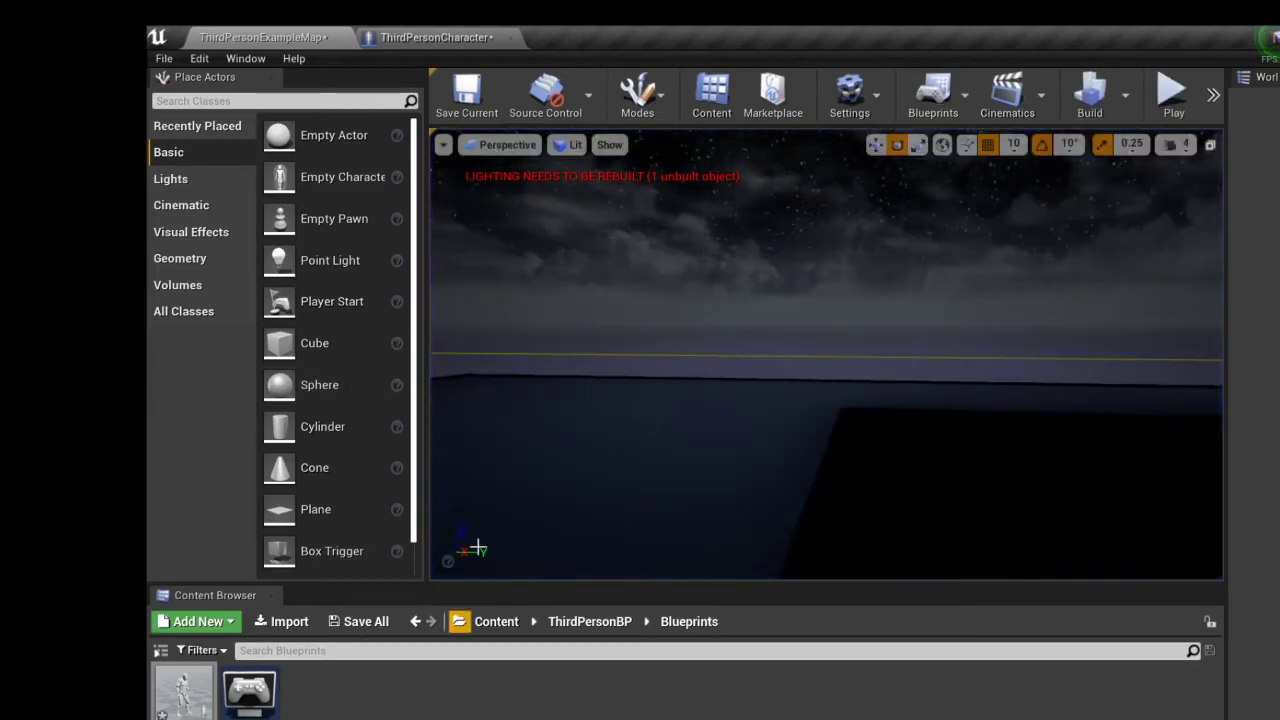
Step: In the ThirdPersonCharacter blueprint, attach the FollowCamera to the head socket of the Mesh component and compile
left_click(466, 36)
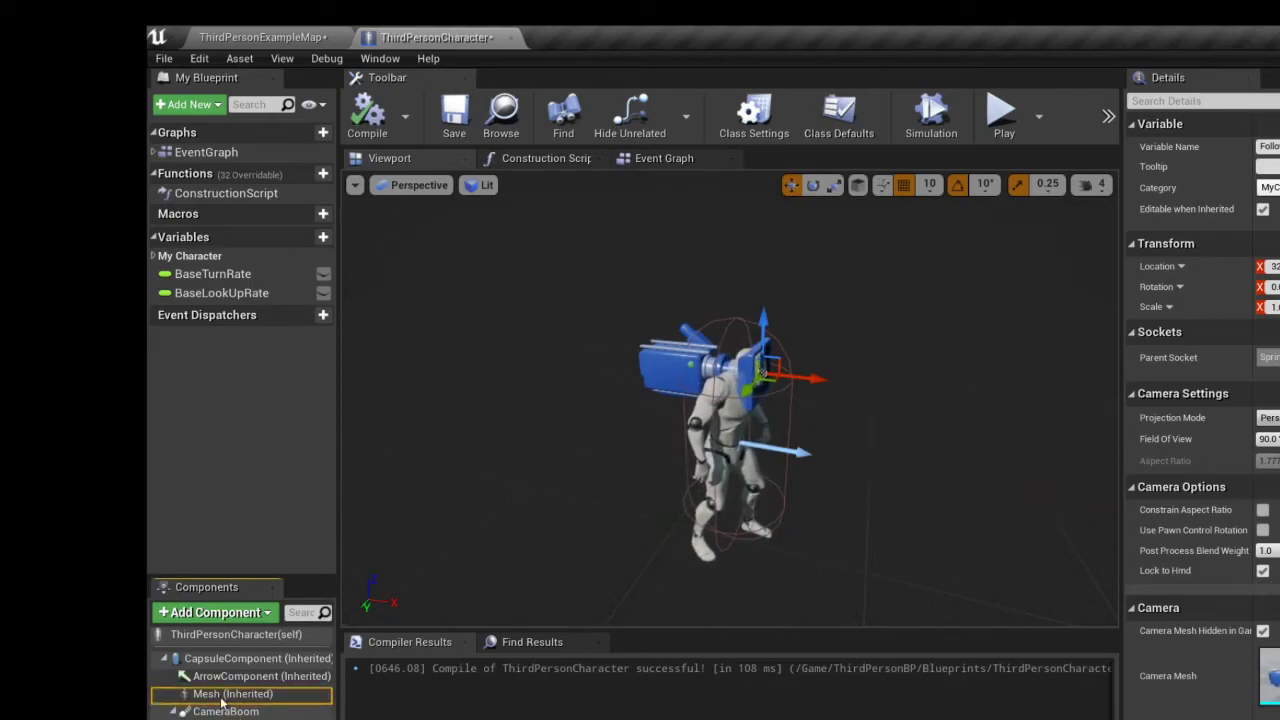
left_click_drag(220, 701, 220, 701)
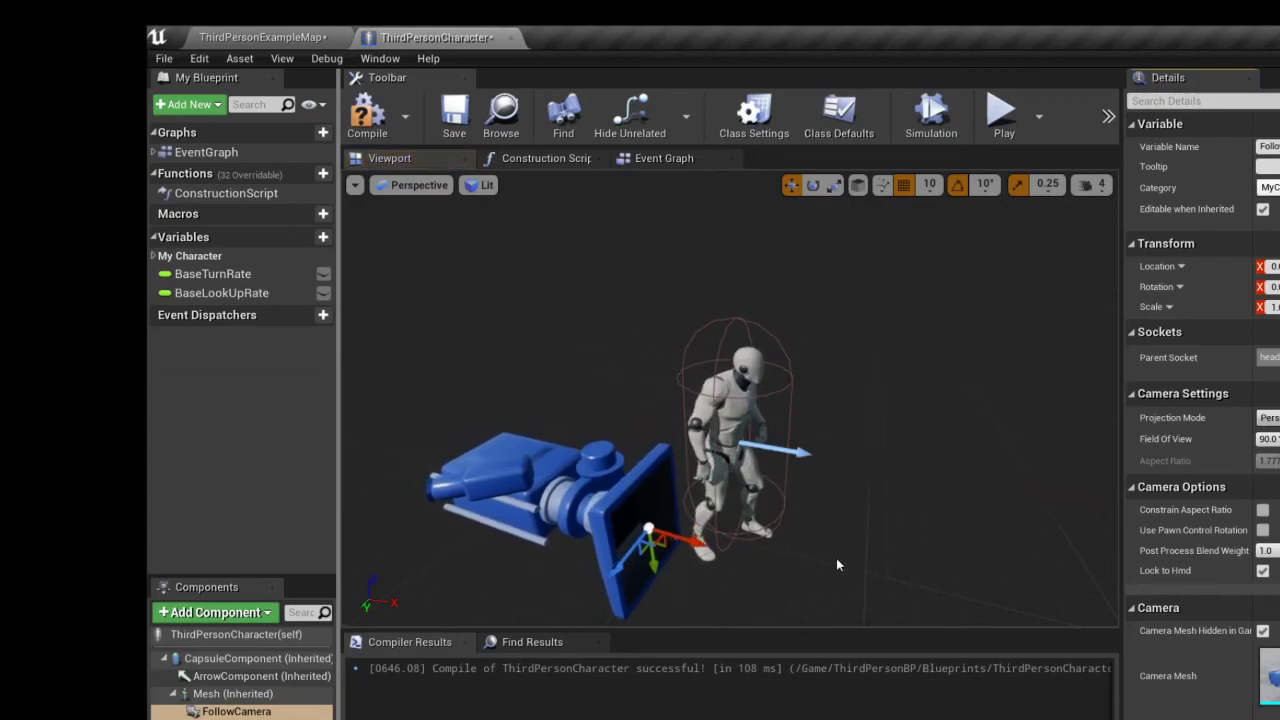
left_click_drag(837, 564, 957, 470, "alt")
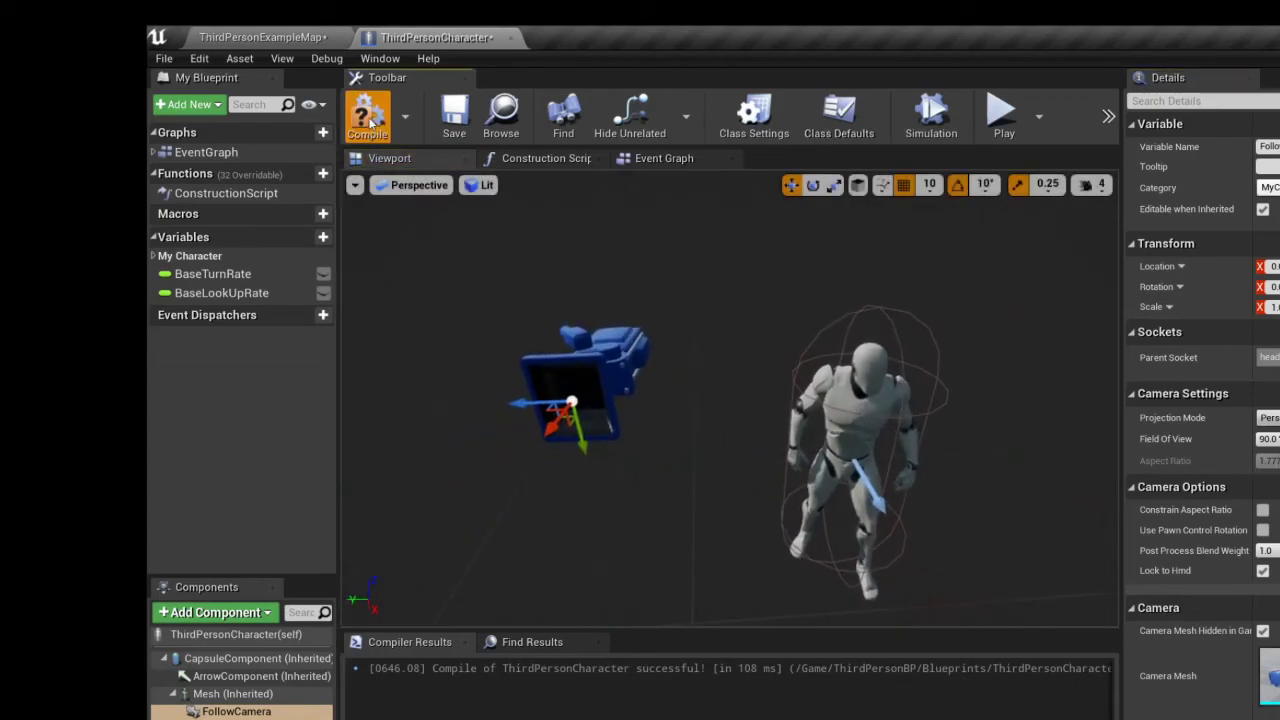
left_click(368, 116)
Step: Move the FollowCamera sideways onto the mannequin's head and rotate it upright so that it faces forward
left_click_drag(523, 411, 817, 382)
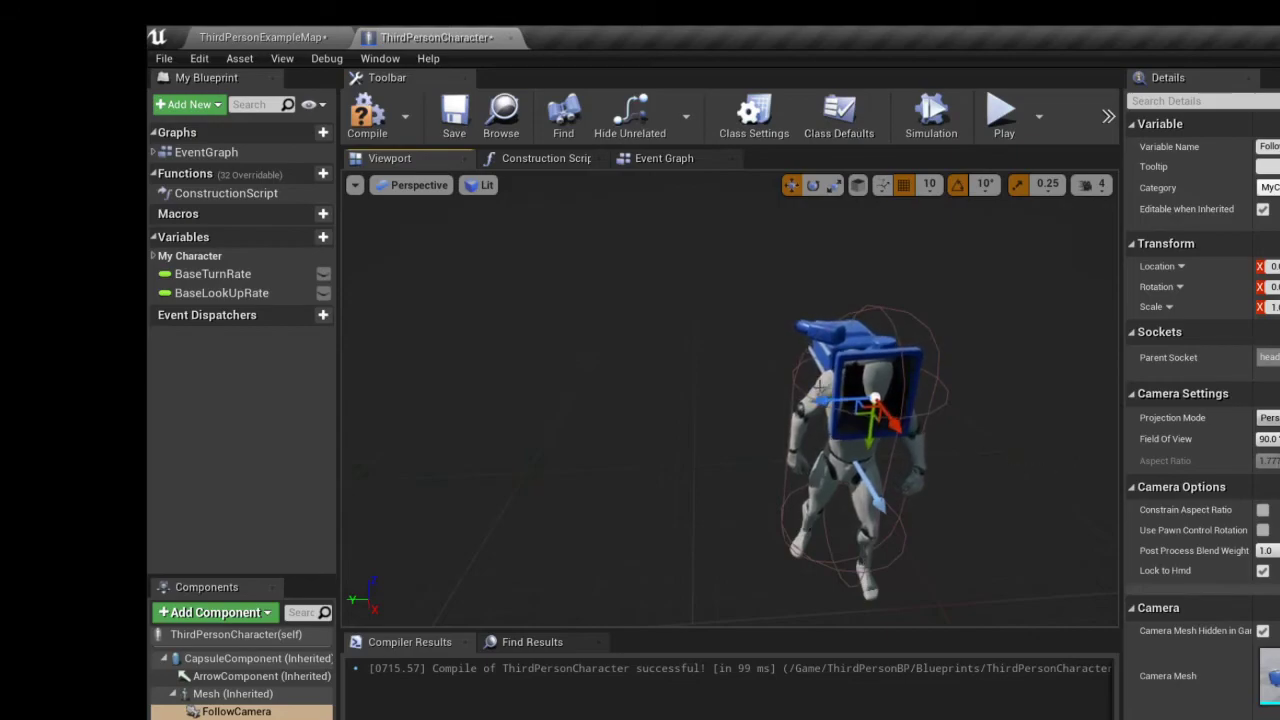
left_click(813, 190)
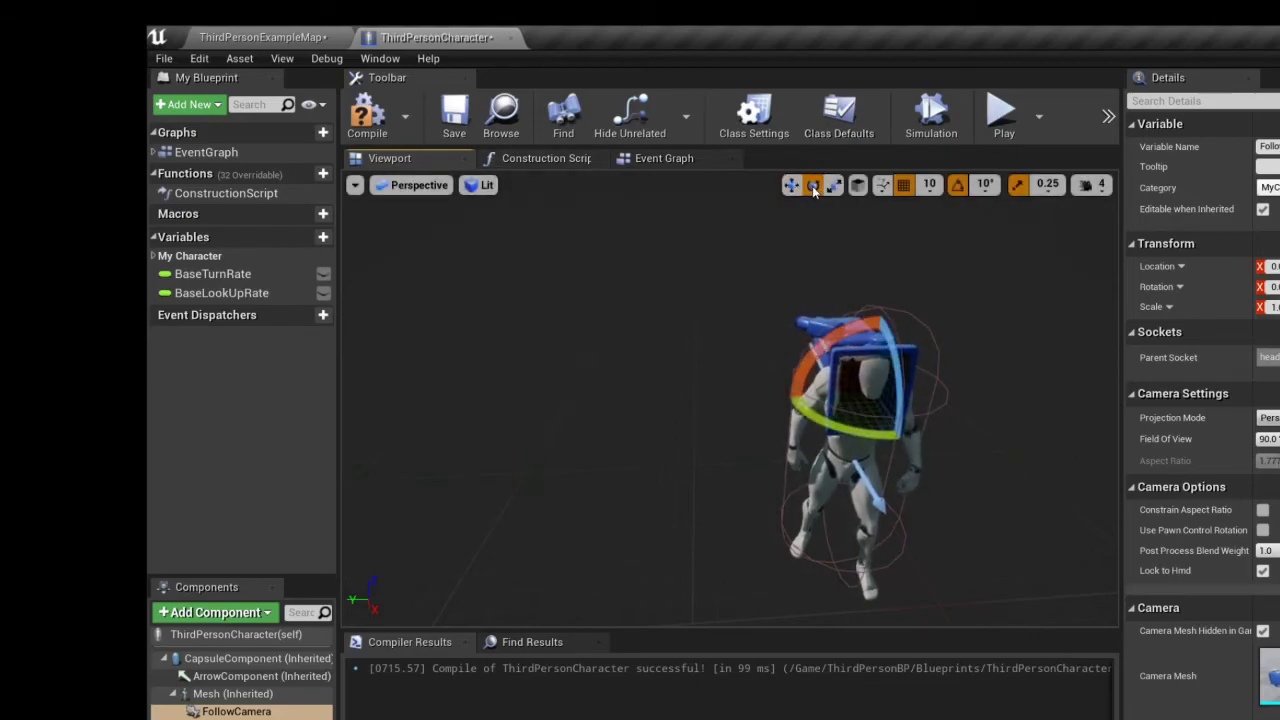
left_click_drag(803, 367, 1105, 420)
right_click_drag(825, 401, 863, 426)
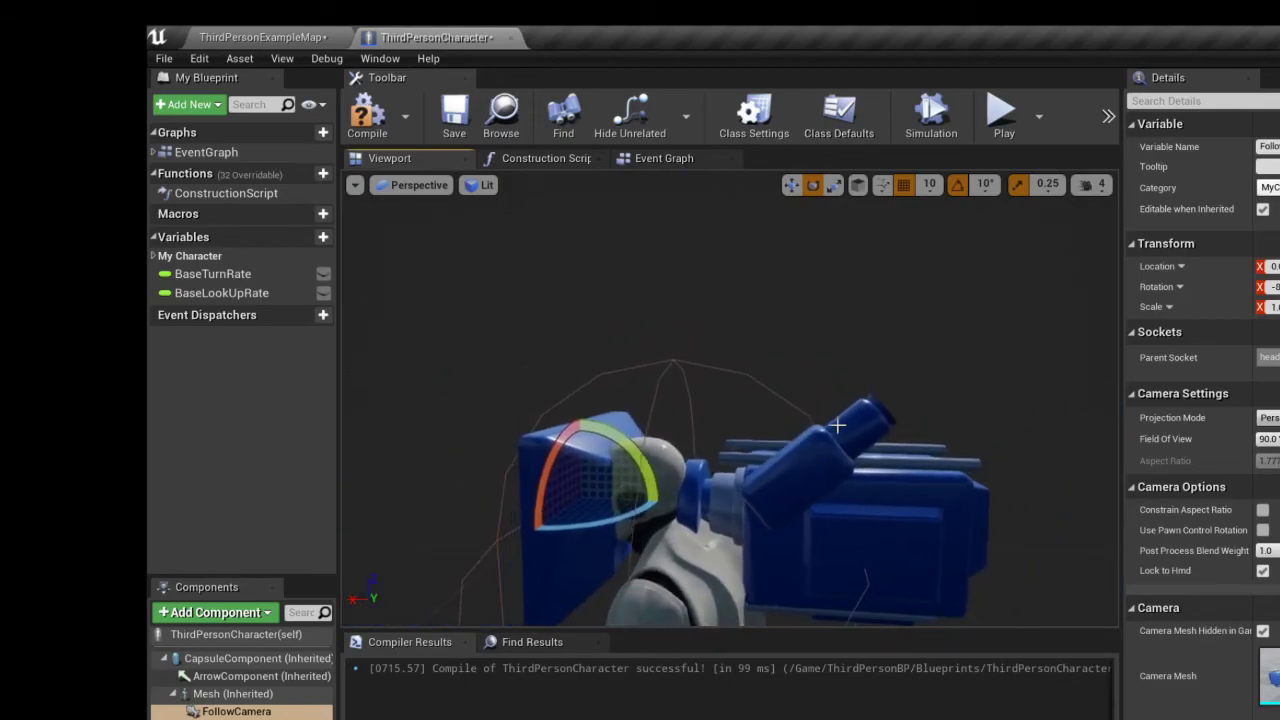
right_click_drag(829, 523, 497, 279)
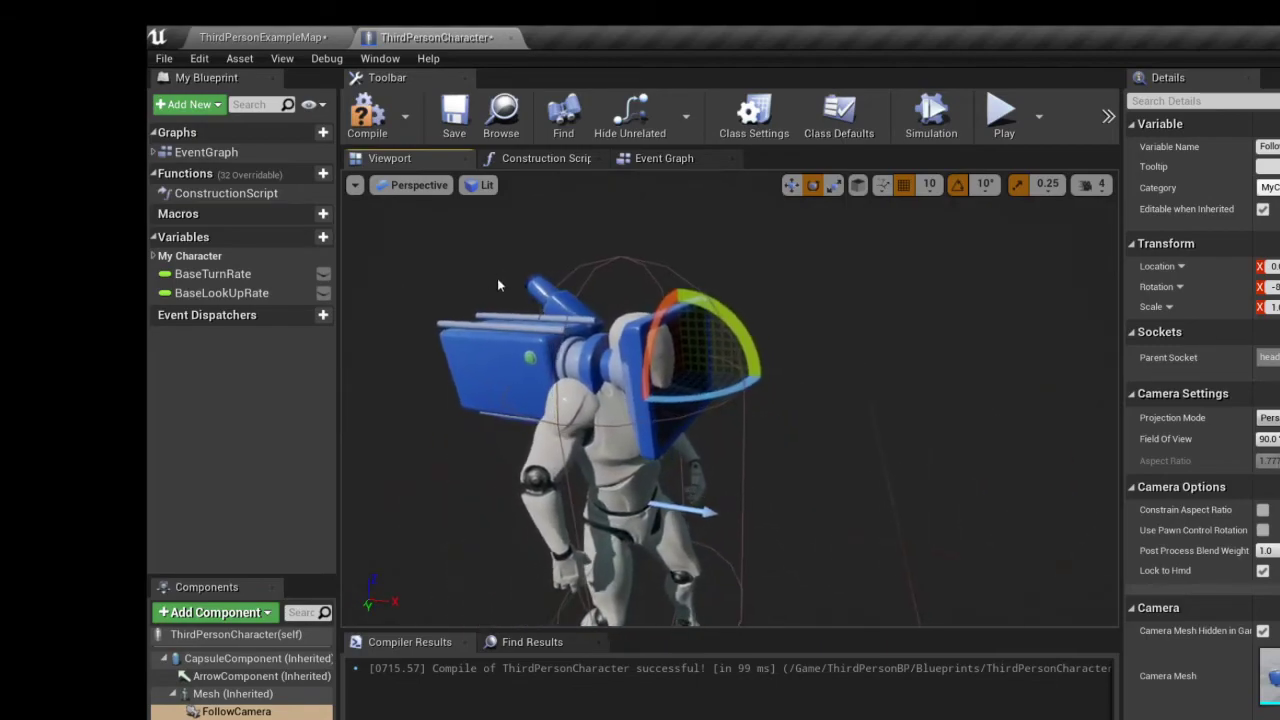
Step: Lower the FollowCamera slightly so that its lens sits just in front of the mannequin's face
left_click(791, 185)
scroll(770, 254, "down", 1)
left_click_drag(700, 330, 720, 400)
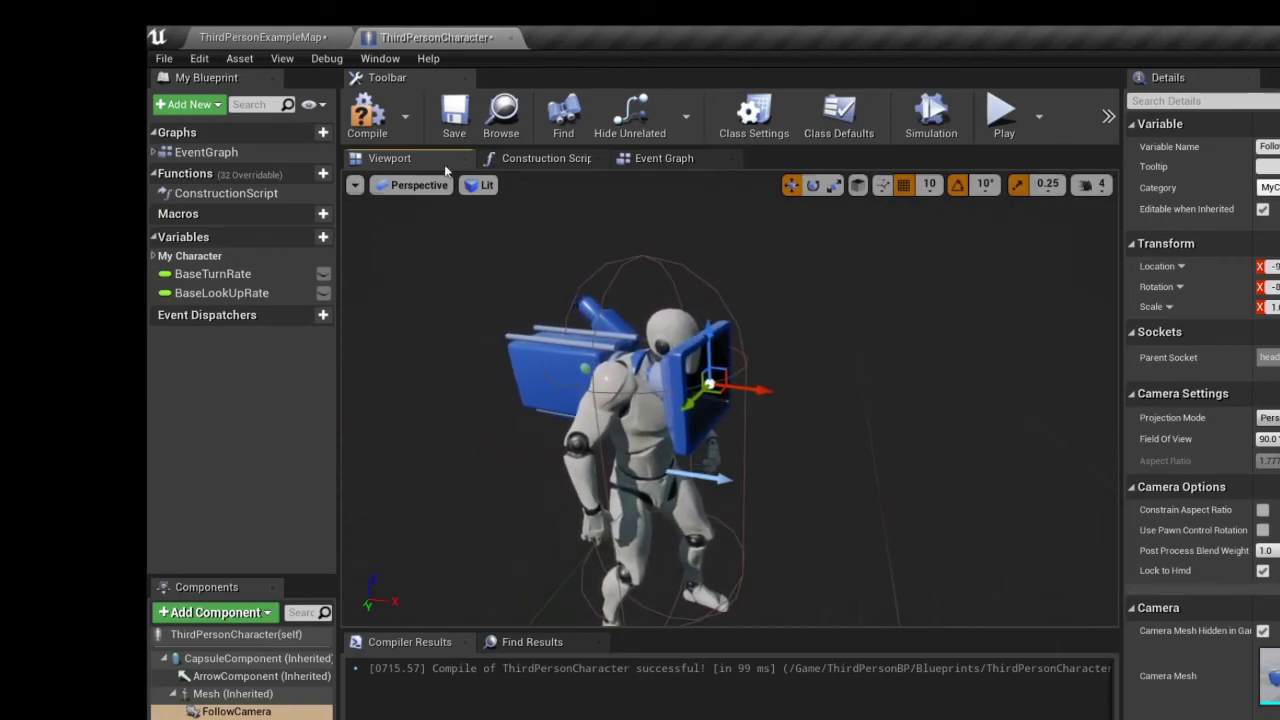
Step: Play ThirdPersonExampleMap to test the view from the head-attached camera, and stop the session
left_click(262, 37)
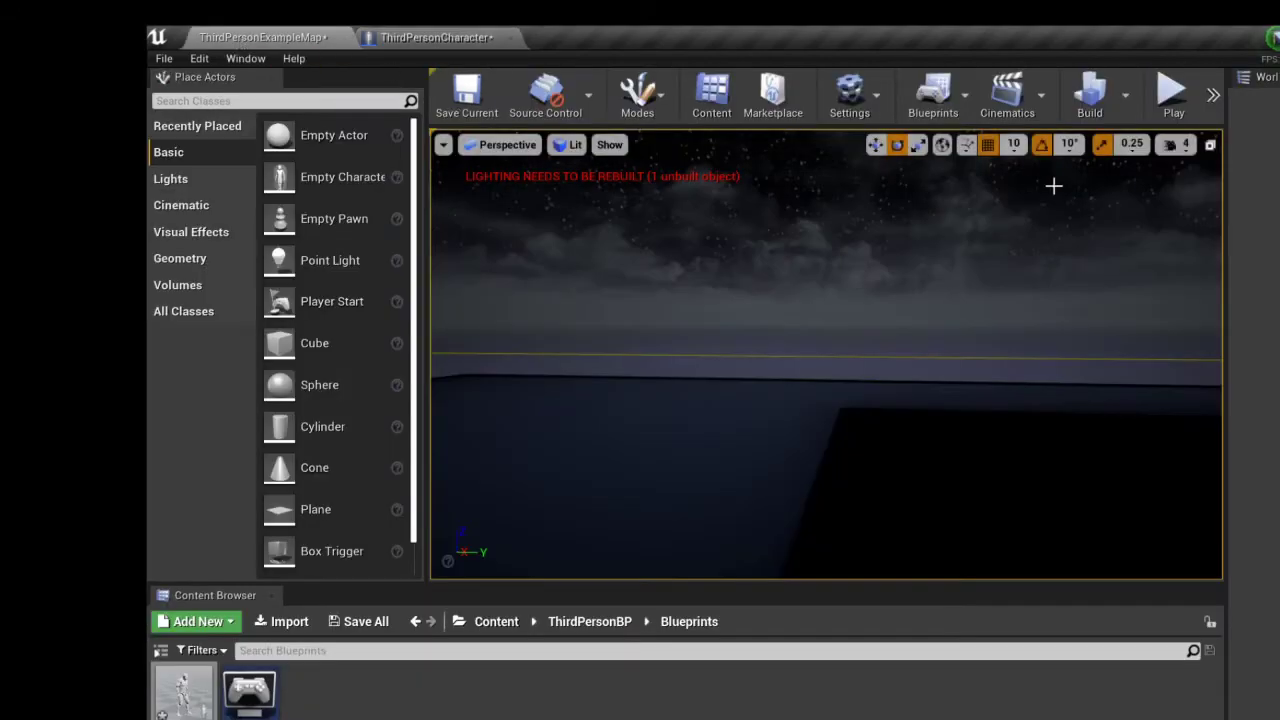
left_click(1160, 98)
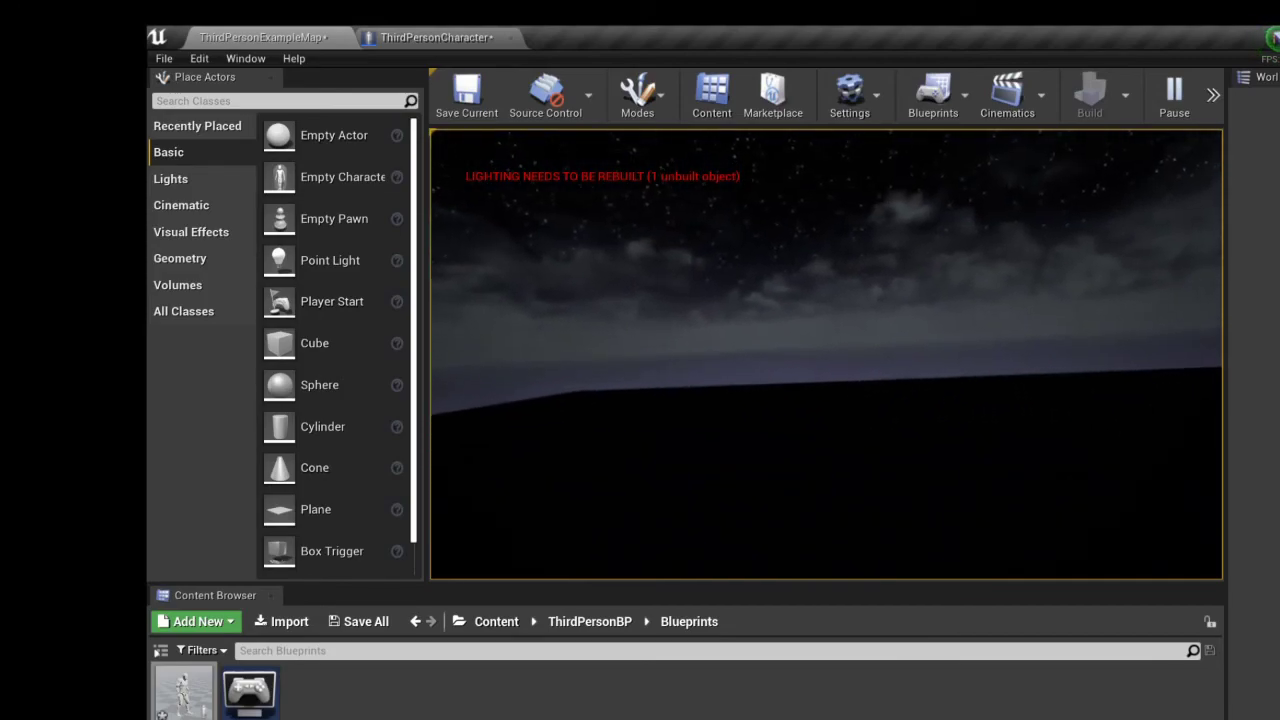
key("Escape")
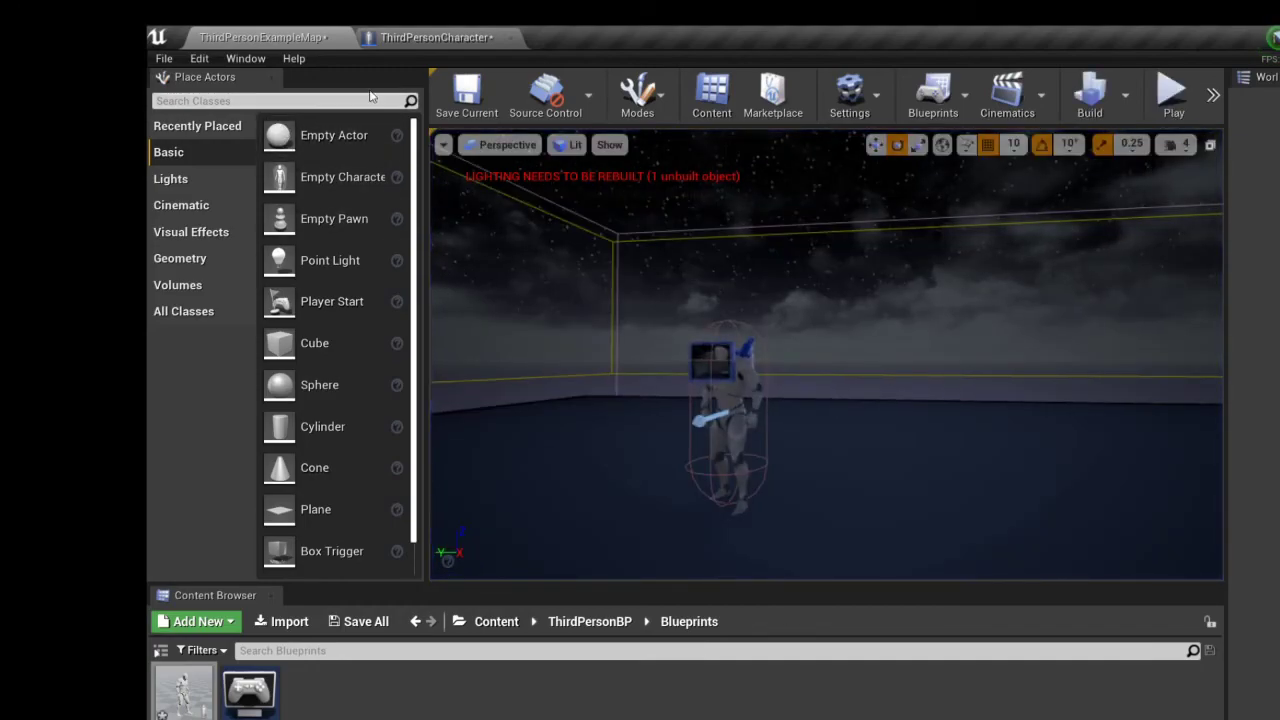
Step: Enable Use Pawn Control Rotation for the FollowCamera in the ThirdPersonCharacter blueprint and compile
left_click(414, 39)
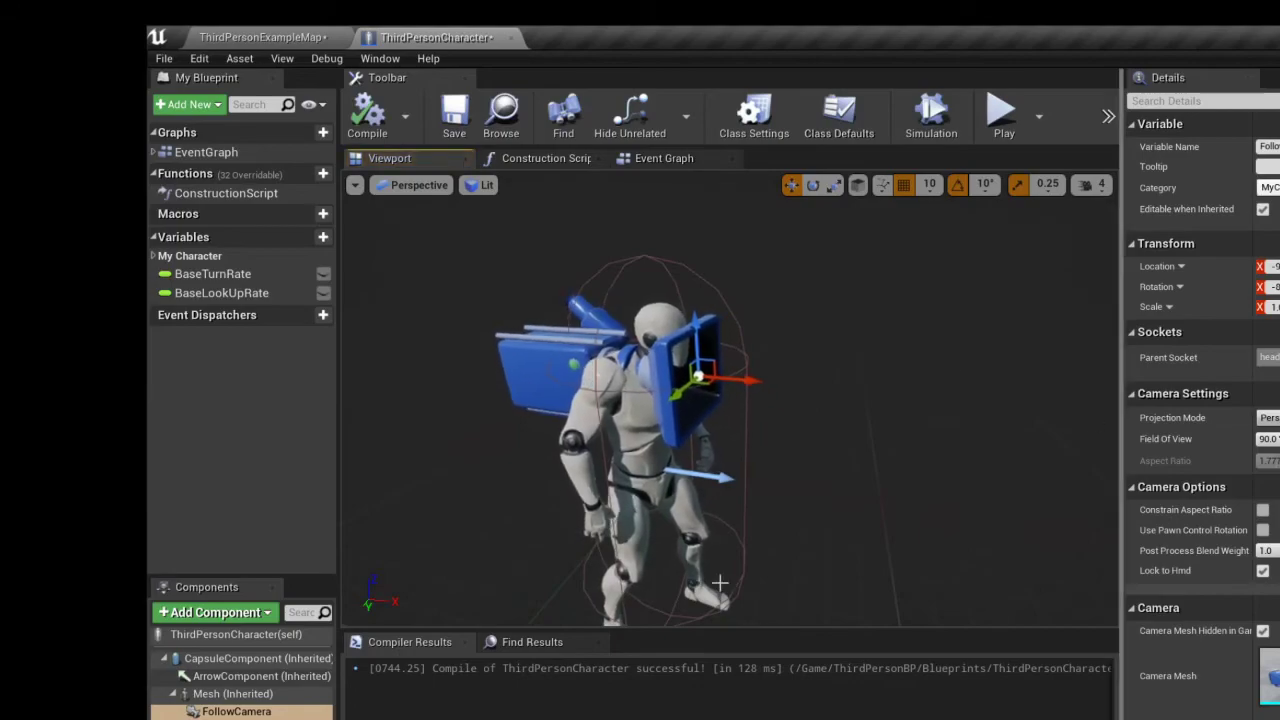
left_click(236, 711)
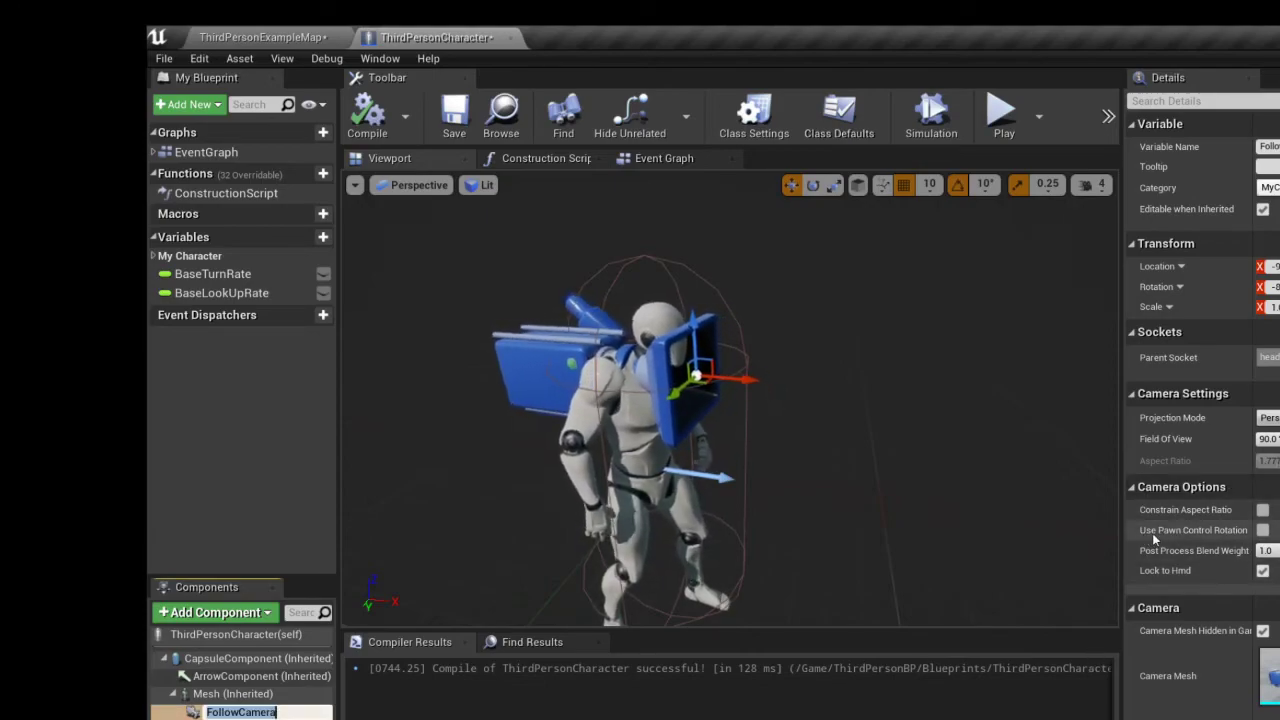
left_click(1262, 530)
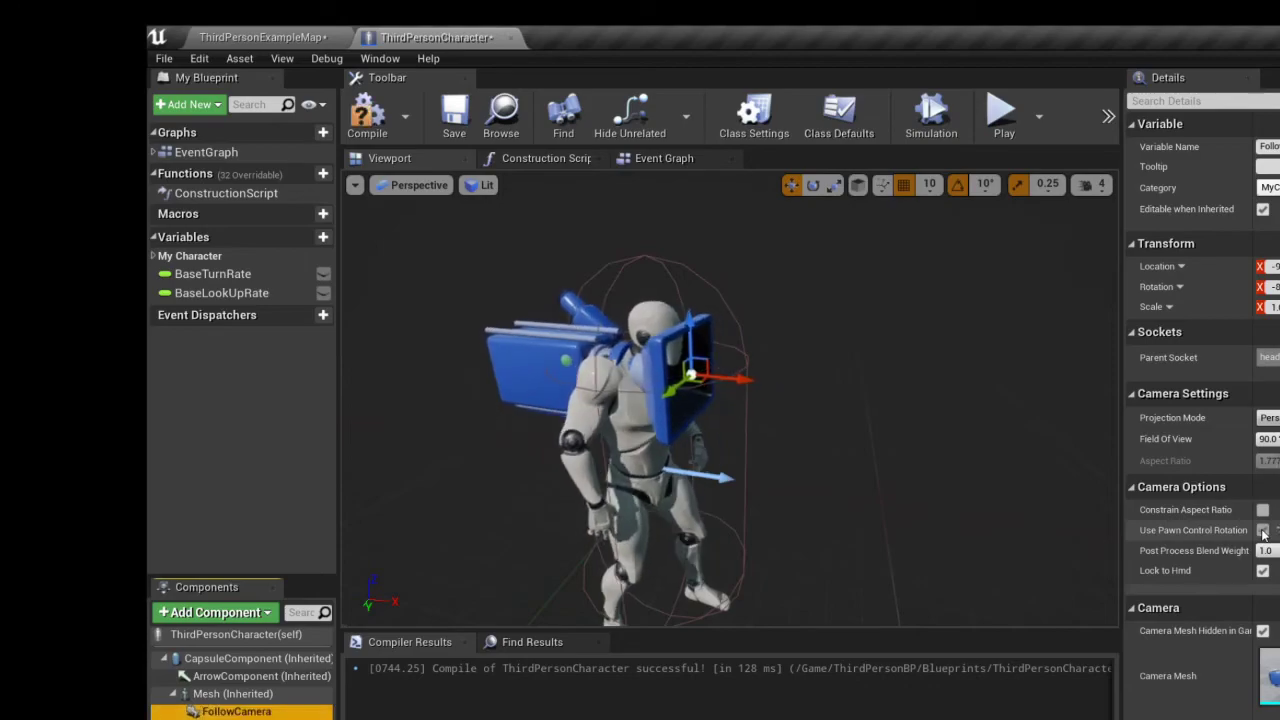
left_click(369, 117)
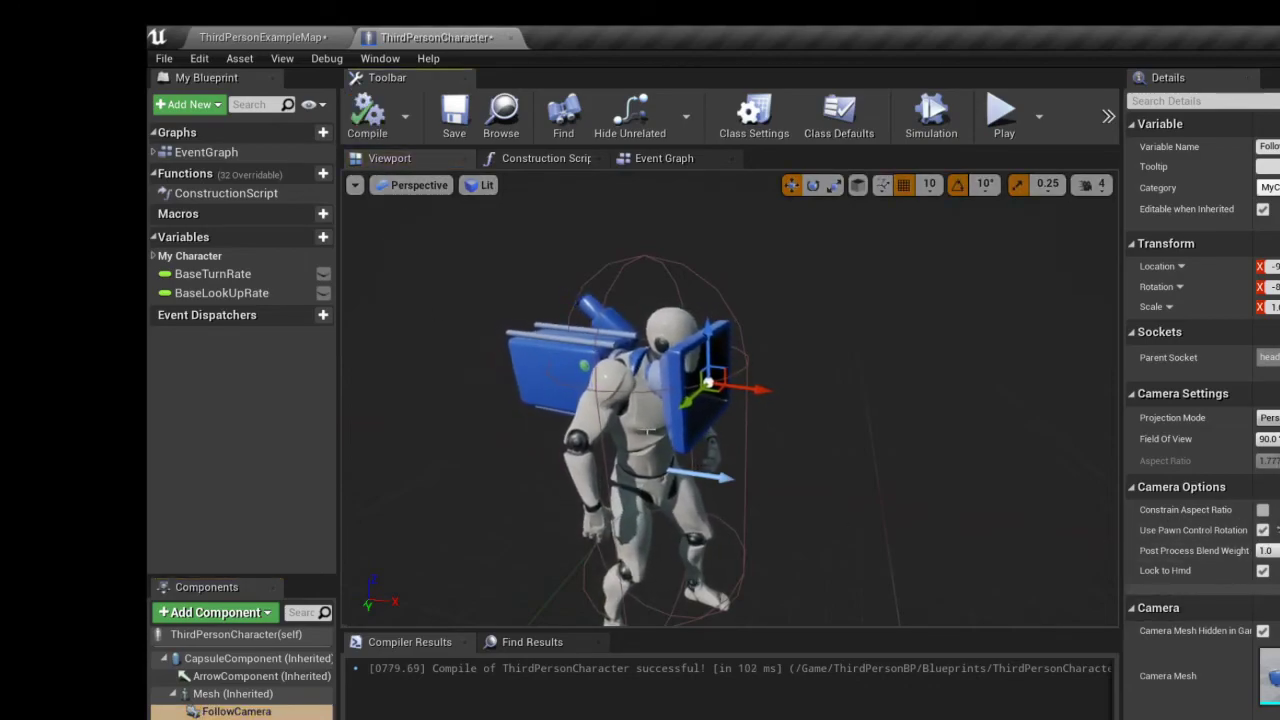
Step: Enable Use Controller Rotation Yaw in the defaults of ThirdPersonCharacter (self) and compile the blueprint
left_click(652, 436)
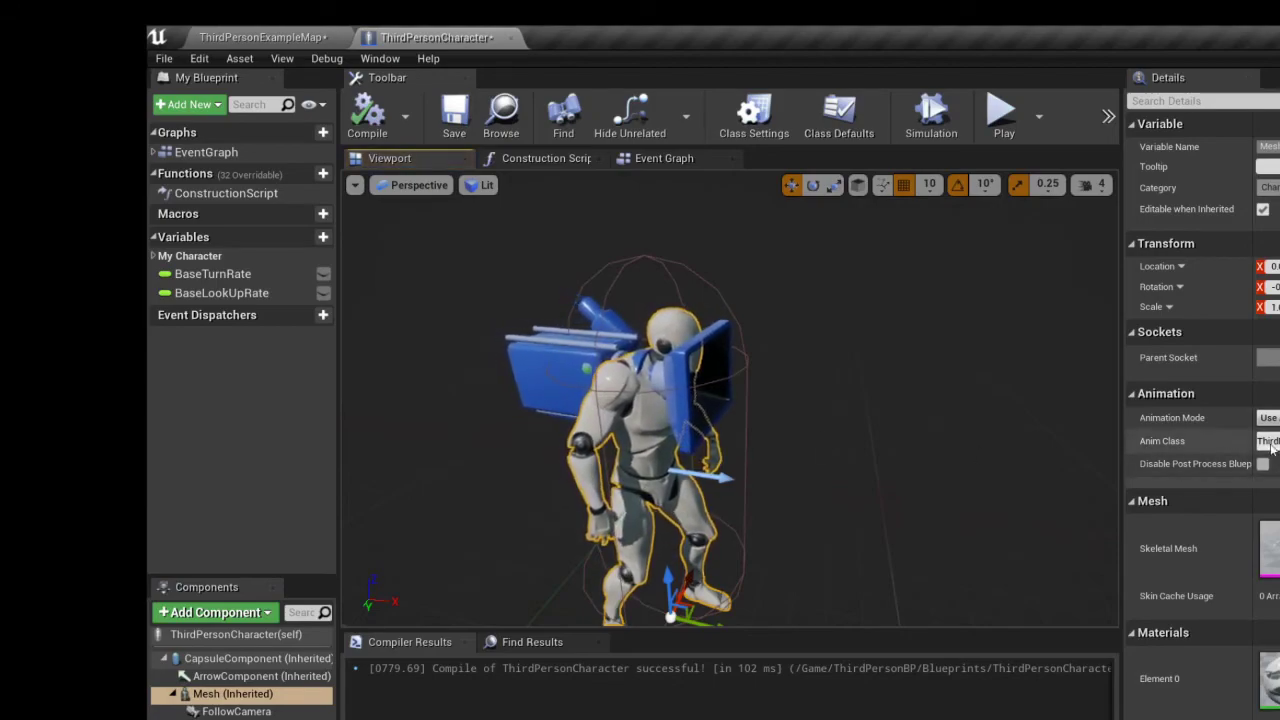
scroll(1245, 465, "down", 6)
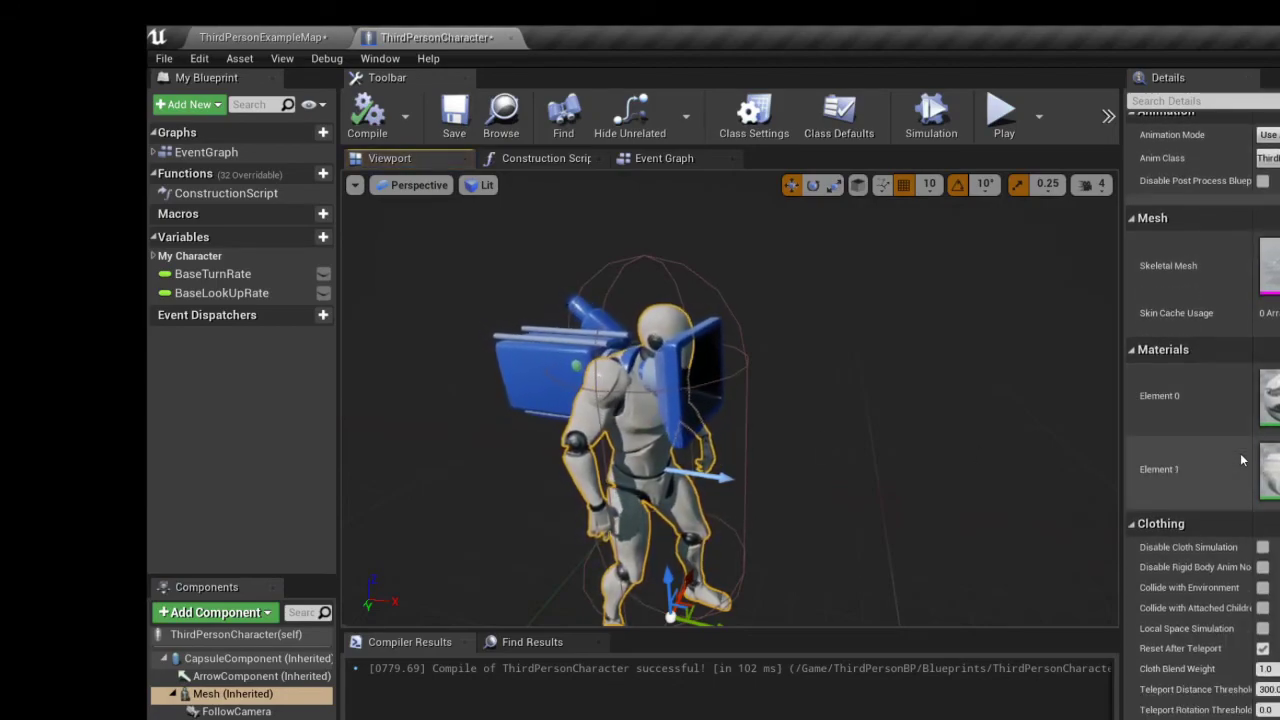
scroll(1243, 460, "up", 6)
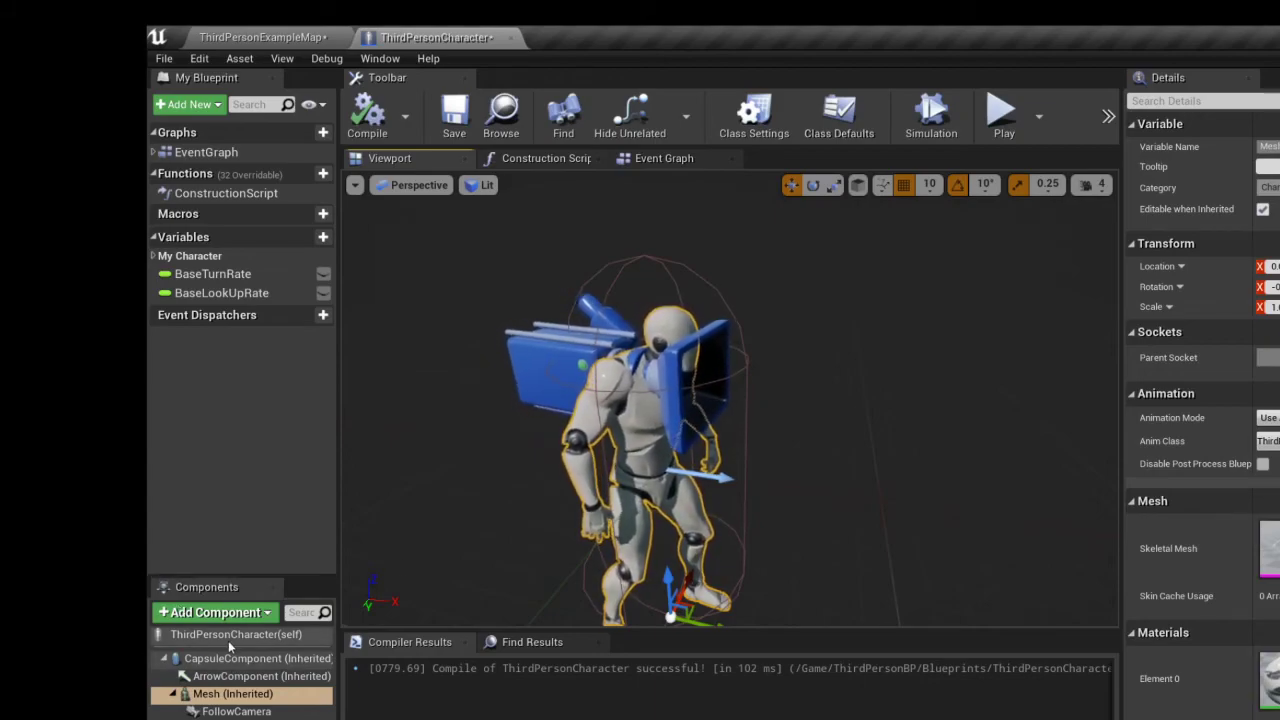
left_click(241, 636)
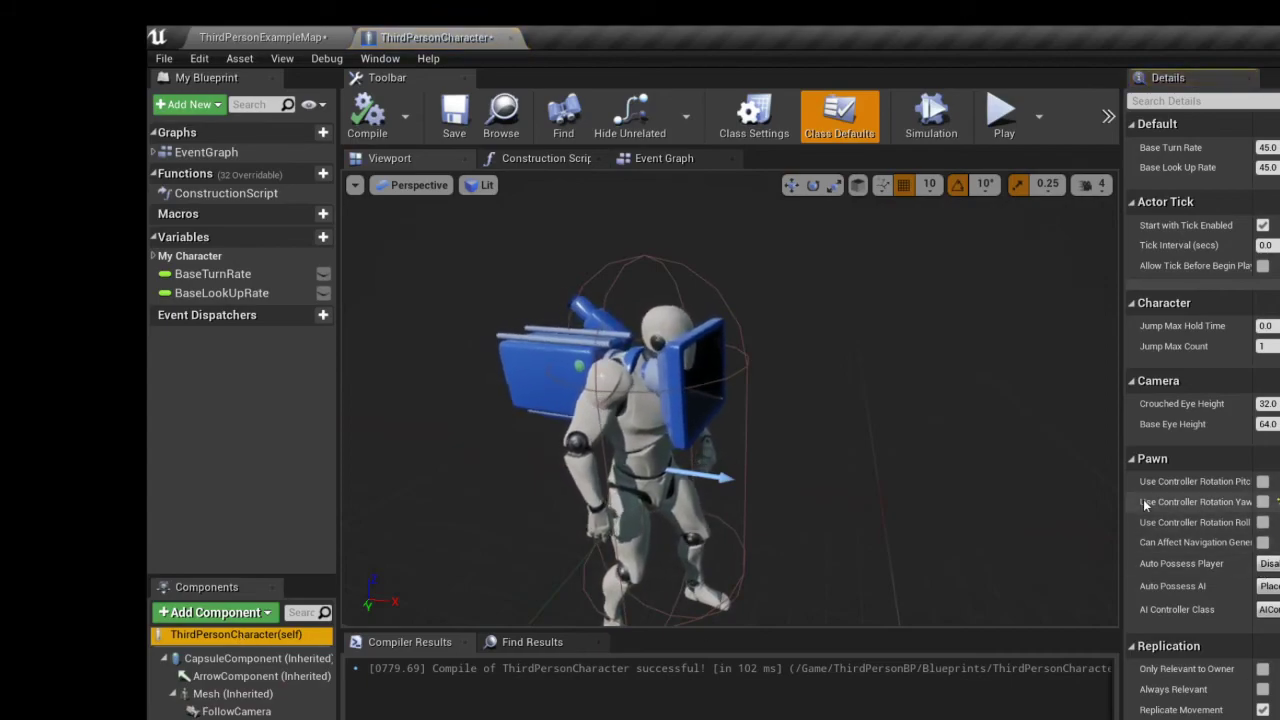
left_click(1262, 502)
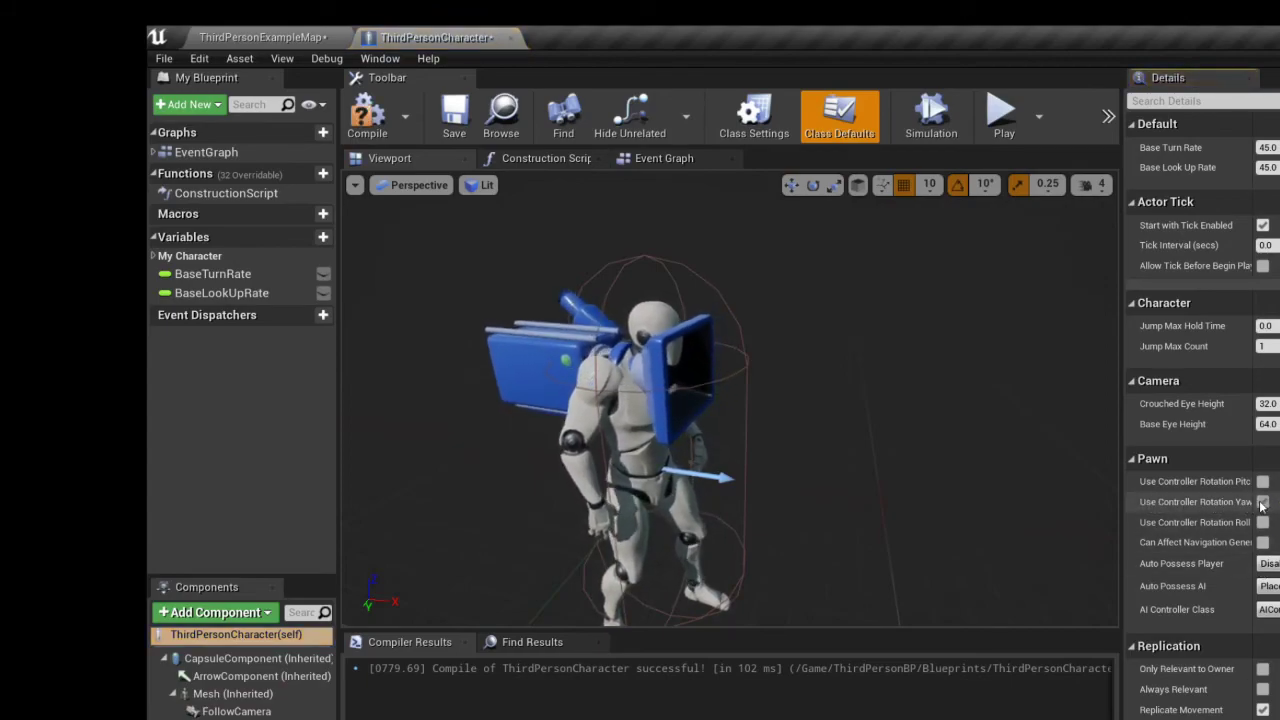
left_click(362, 117)
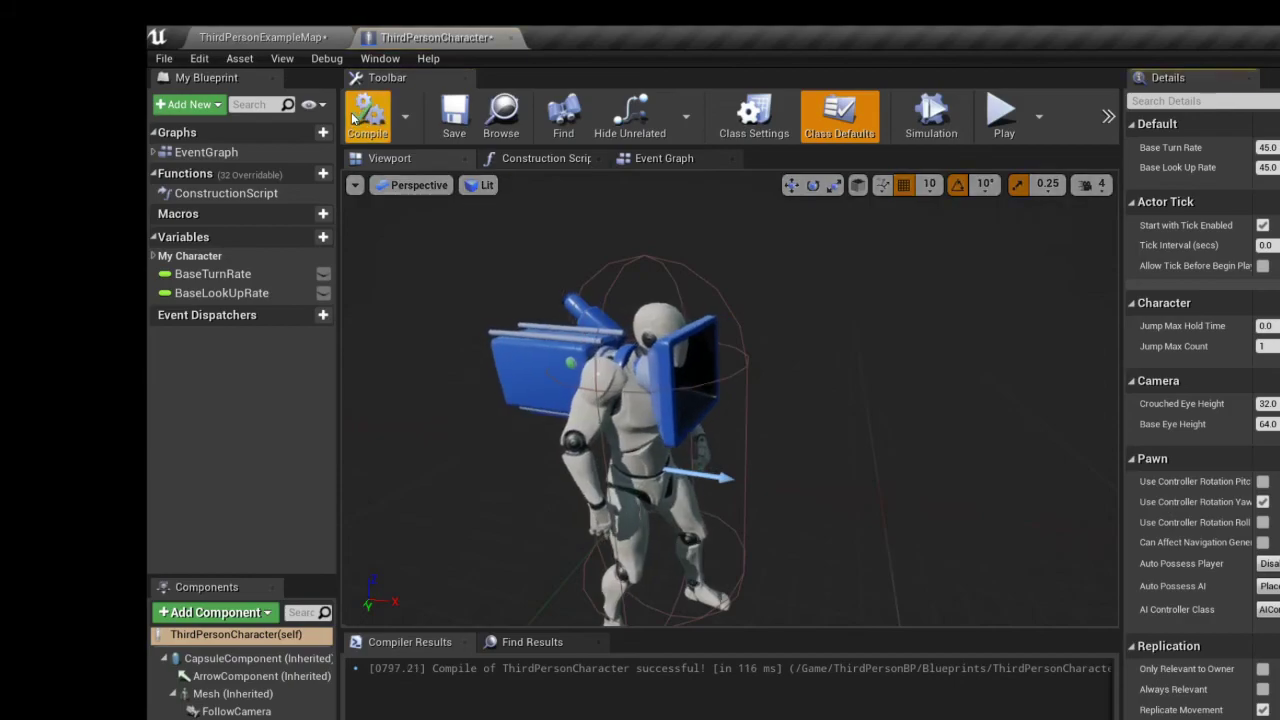
Step: Test the camera and character rotation by playing ThirdPersonExampleMap, and save all changes to the level and blueprint
left_click(252, 36)
key("alt+p")
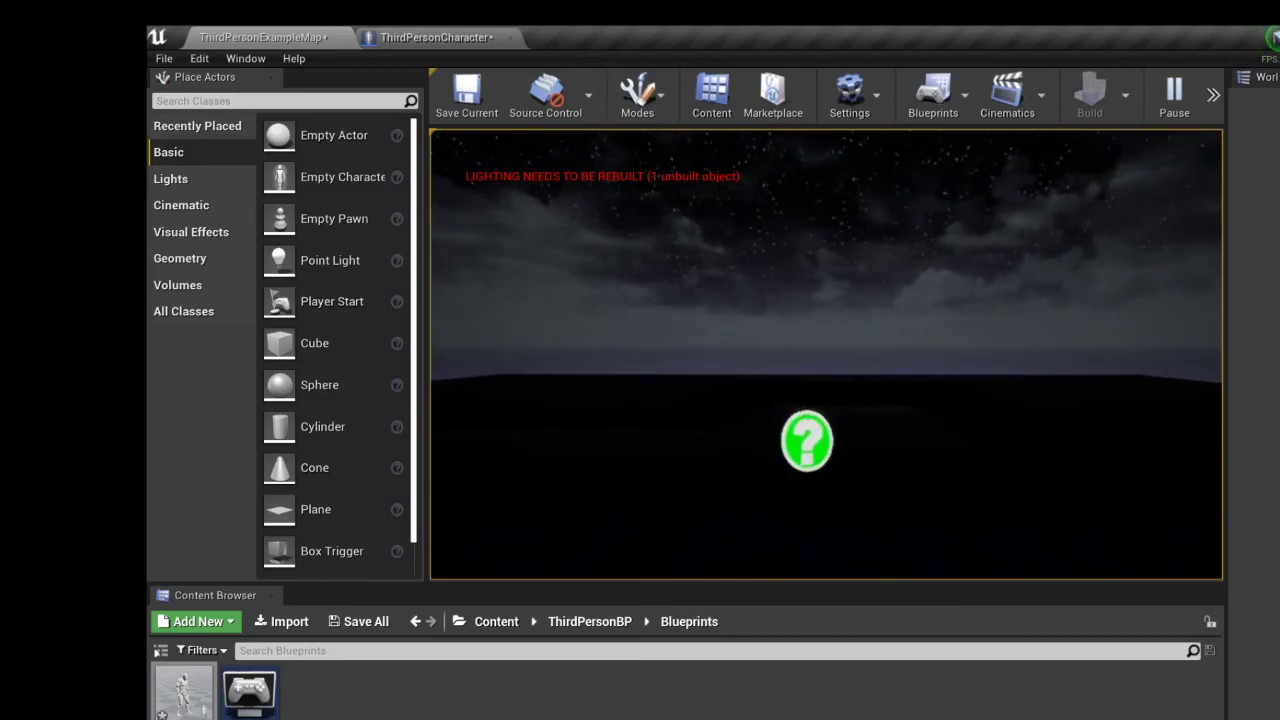
key("Escape")
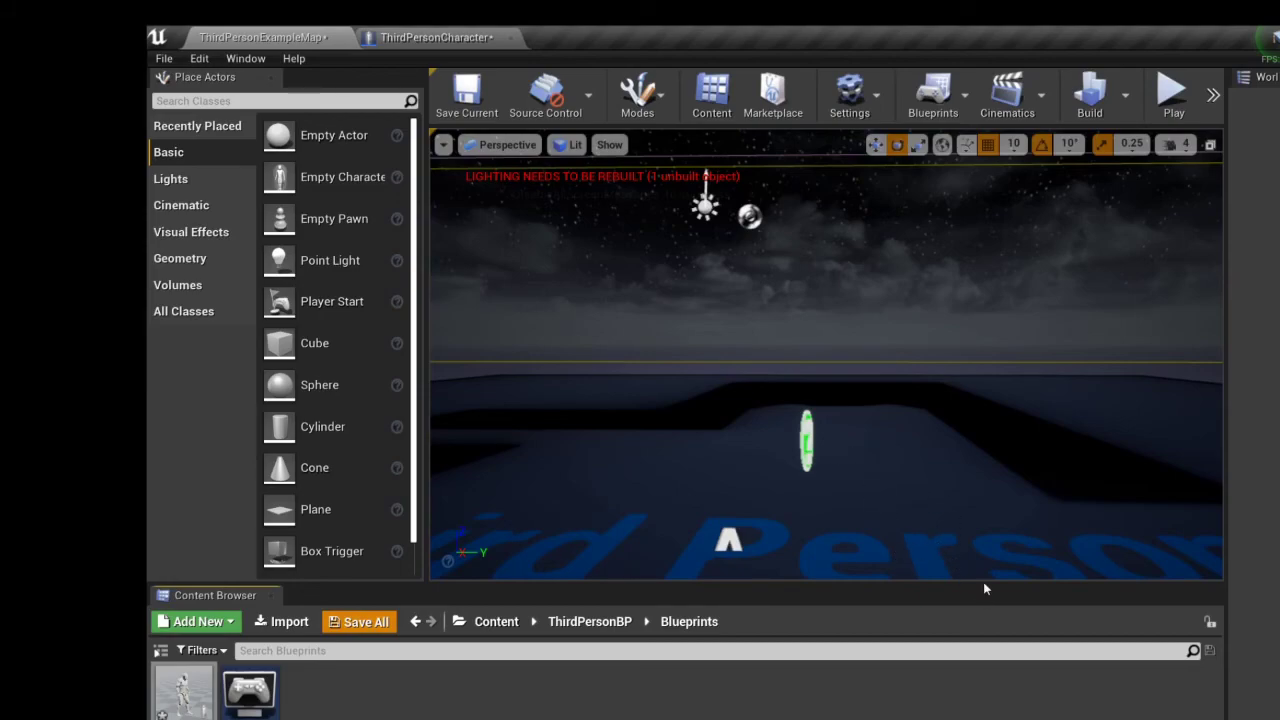
key("ctrl+shift+s")
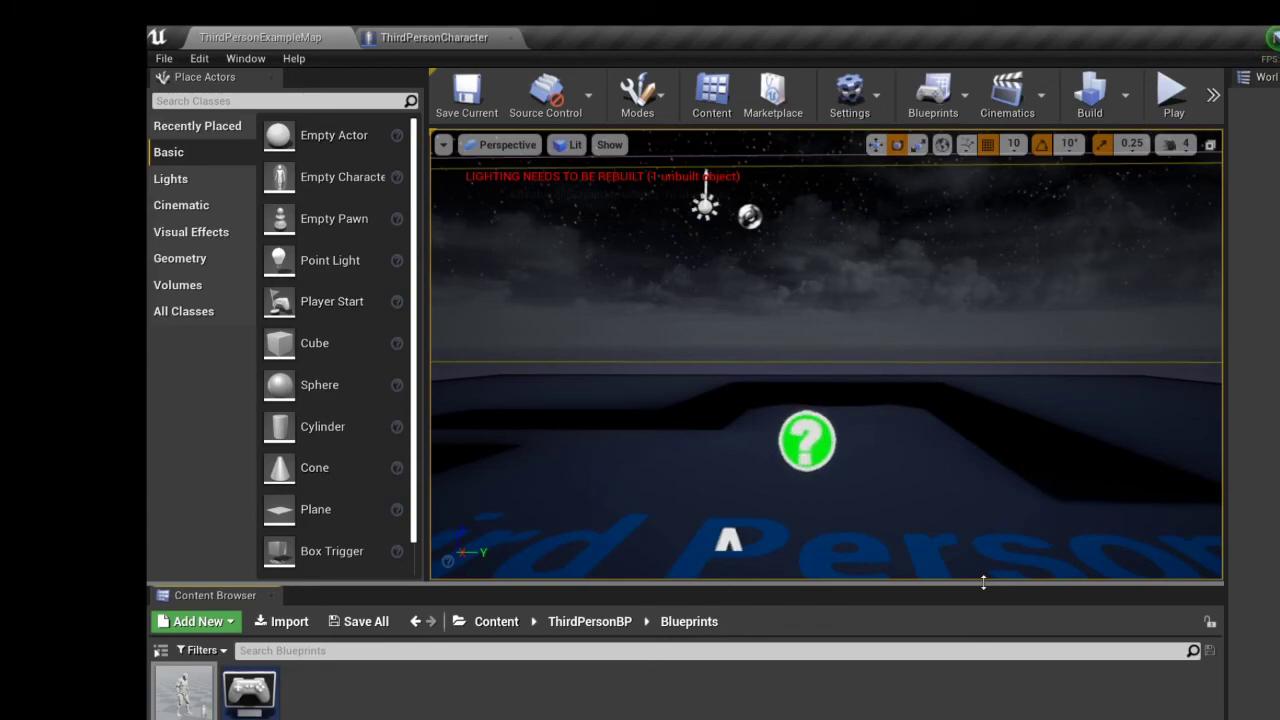
right_click_drag(786, 477, 525, 565)
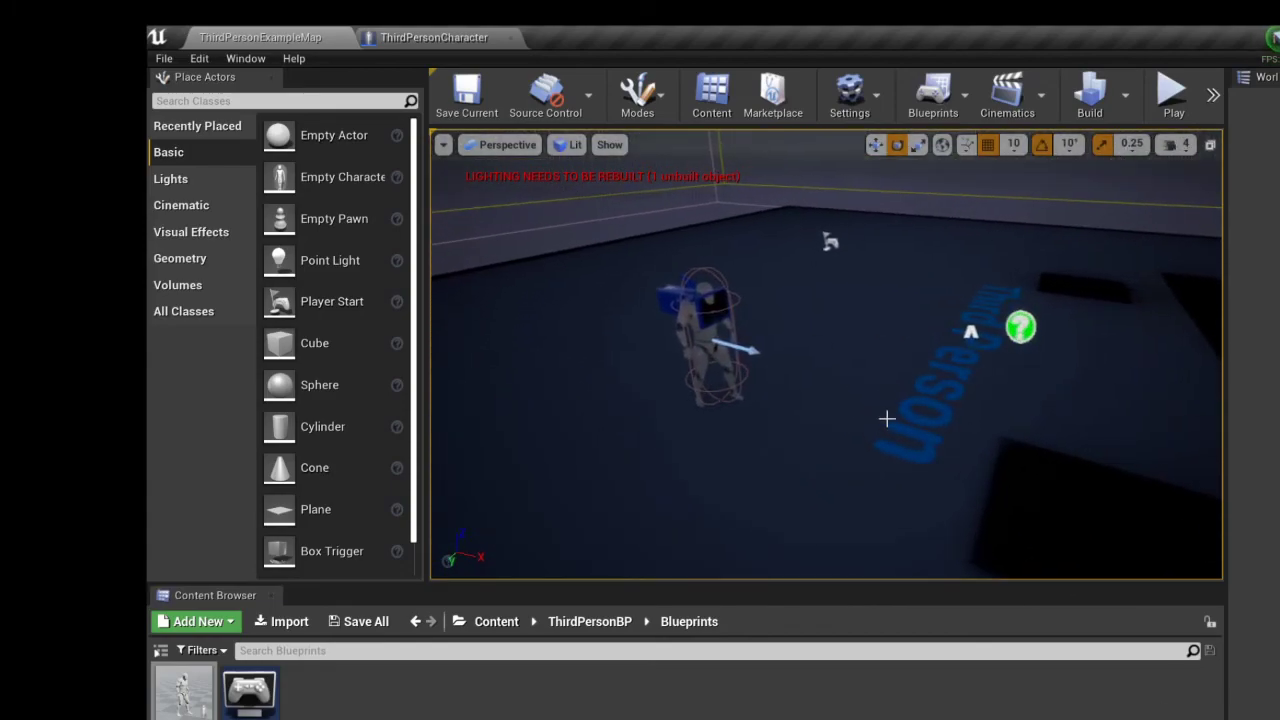